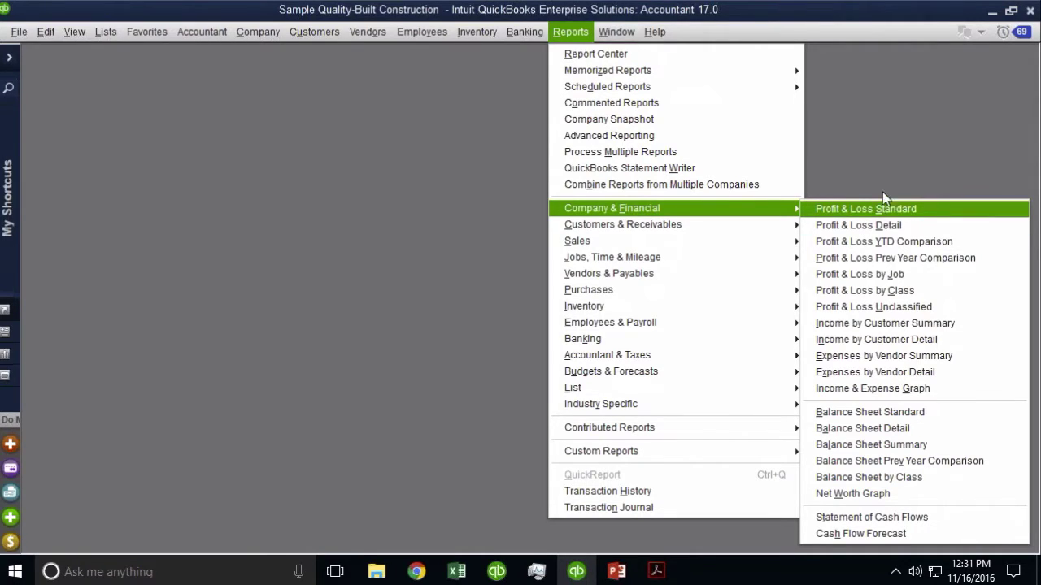
Step: Open the Profit & Loss Standard and Balance Sheet Standard reports
click(884, 151)
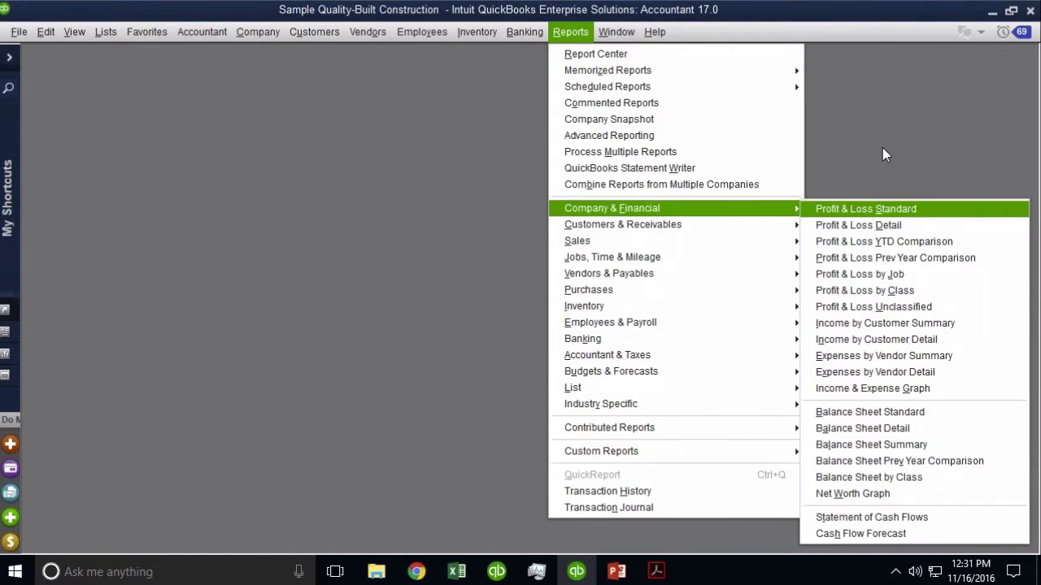
key(Return)
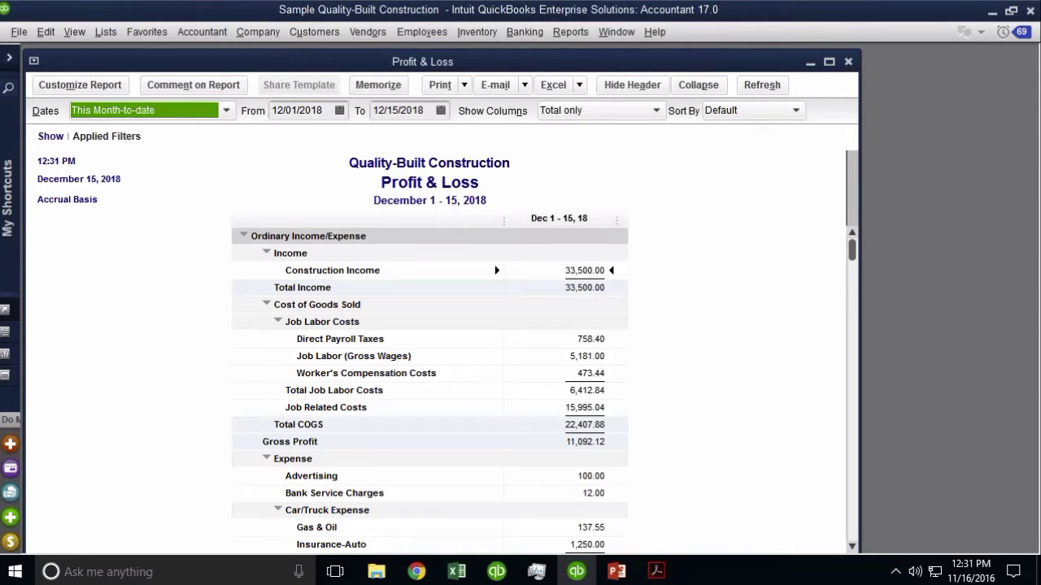
key(alt+r)
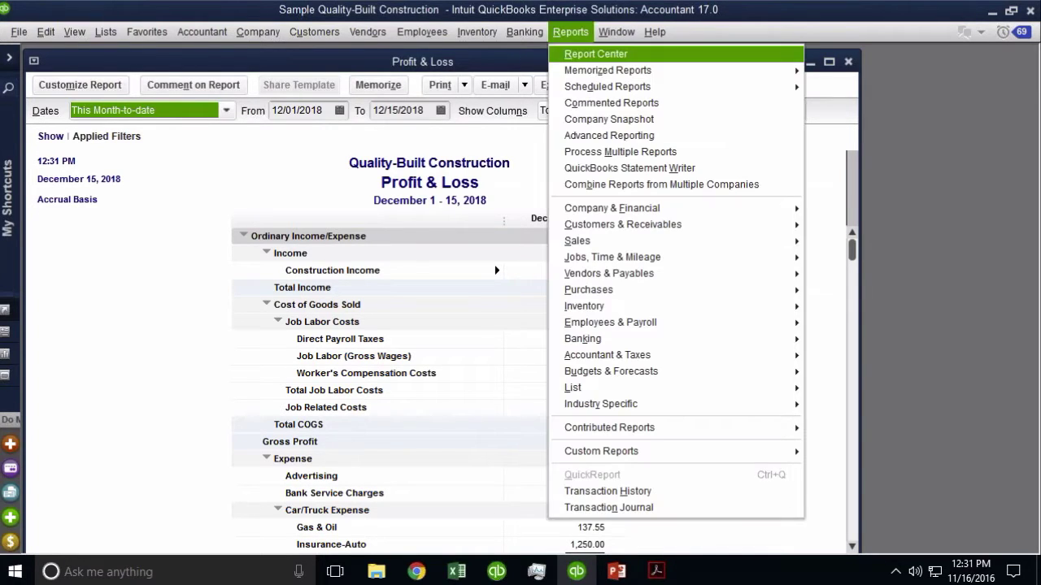
key(f)
key(b)
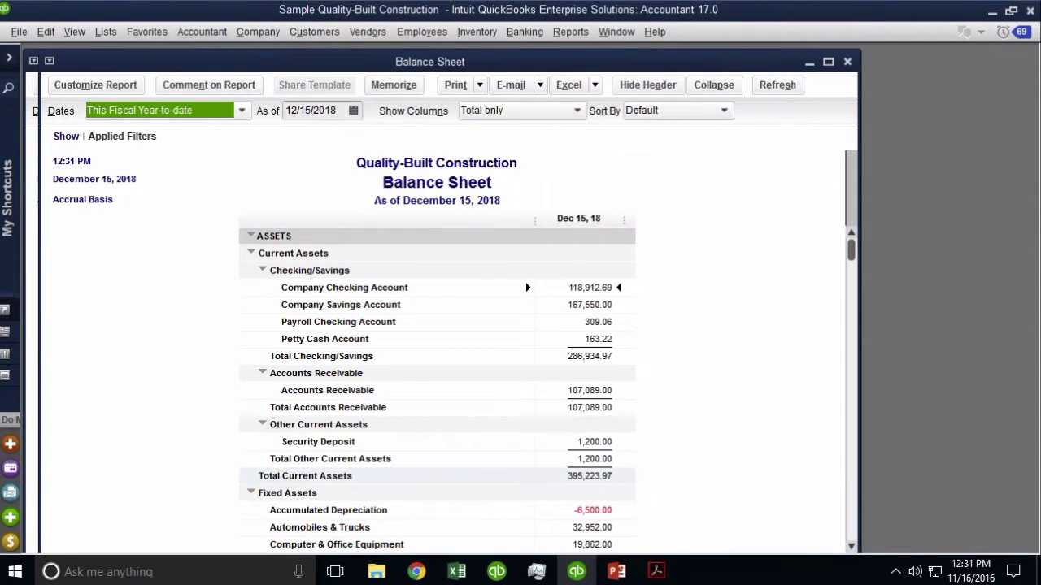
Step: Tile the open Balance Sheet and Profit & Loss windows vertically so they sit side by side
click(616, 31)
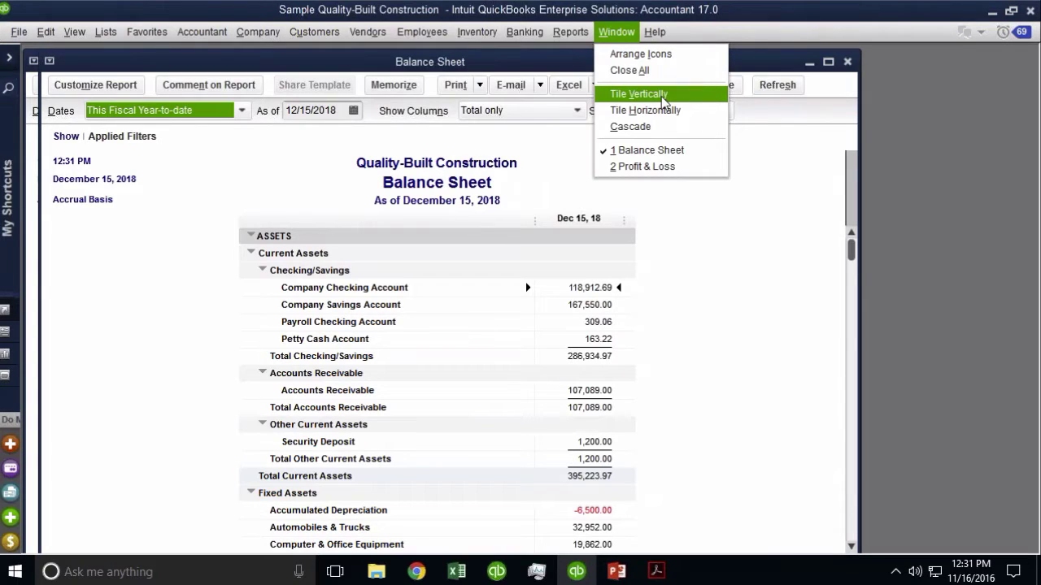
click(626, 32)
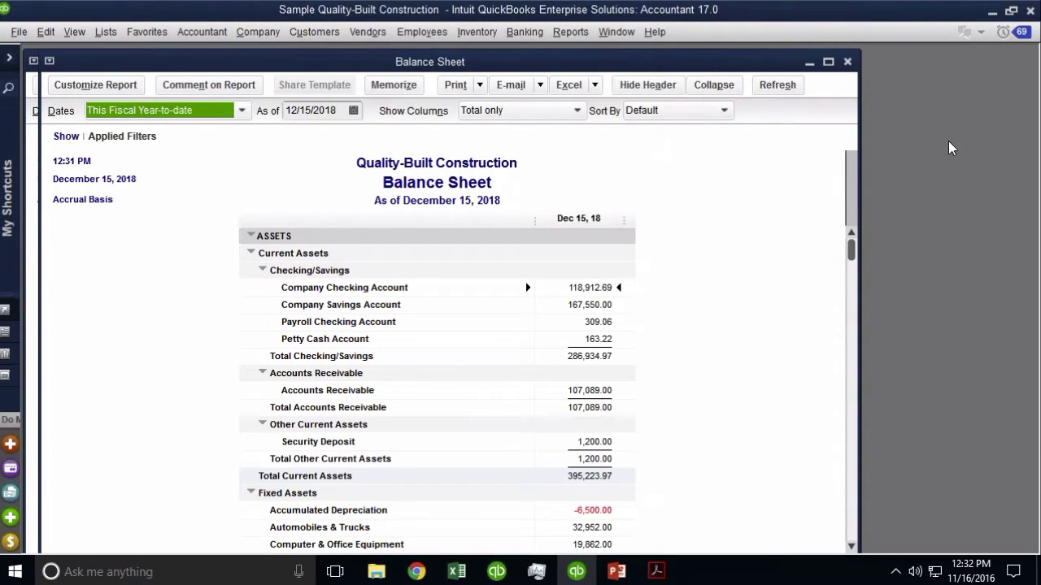
key(alt+w)
key(v)
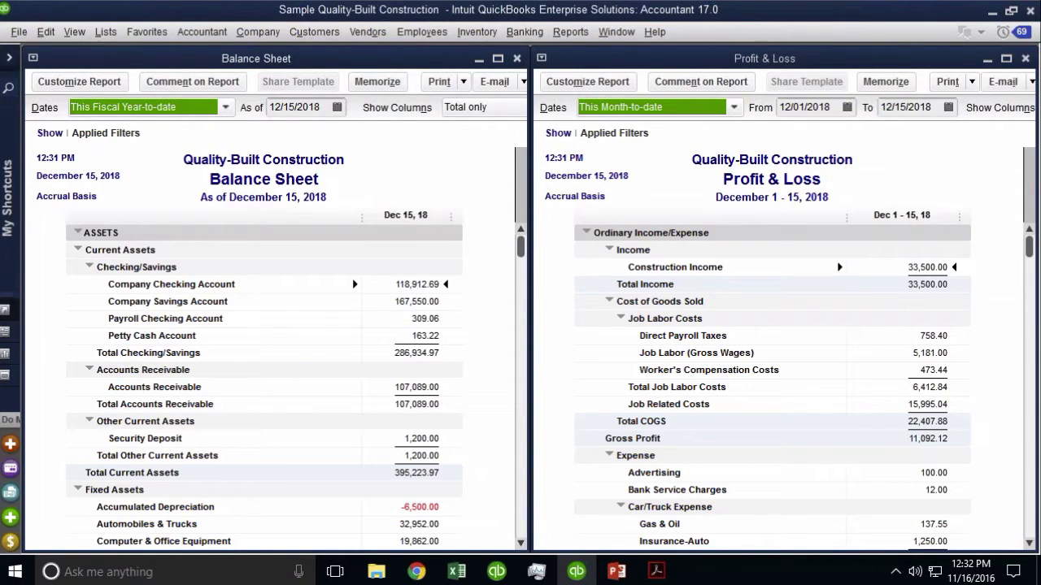
Step: Bring up a blank check and a blank invoice form, and close all open windows at once
key(ctrl+w)
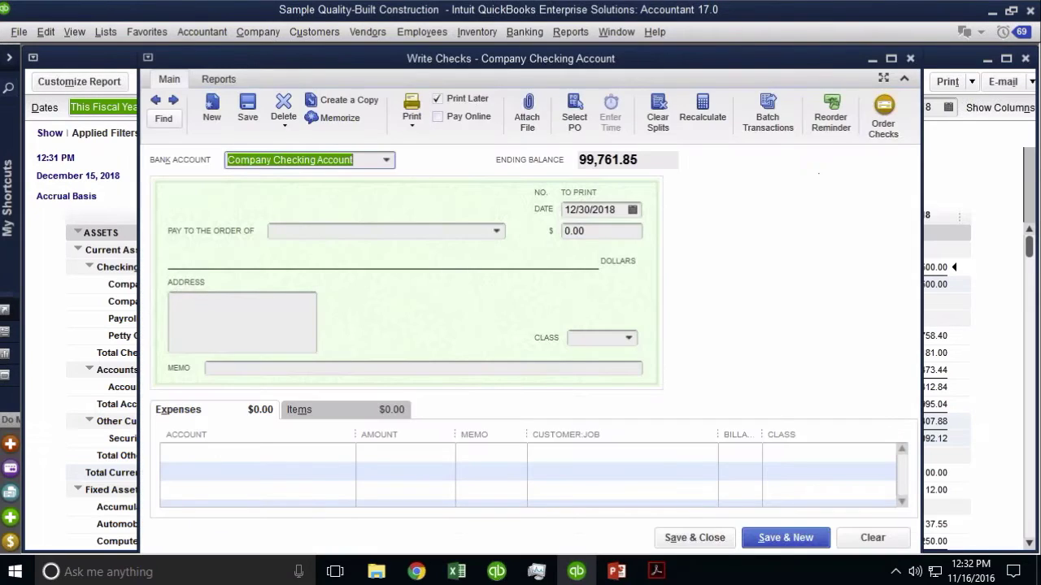
key(ctrl+i)
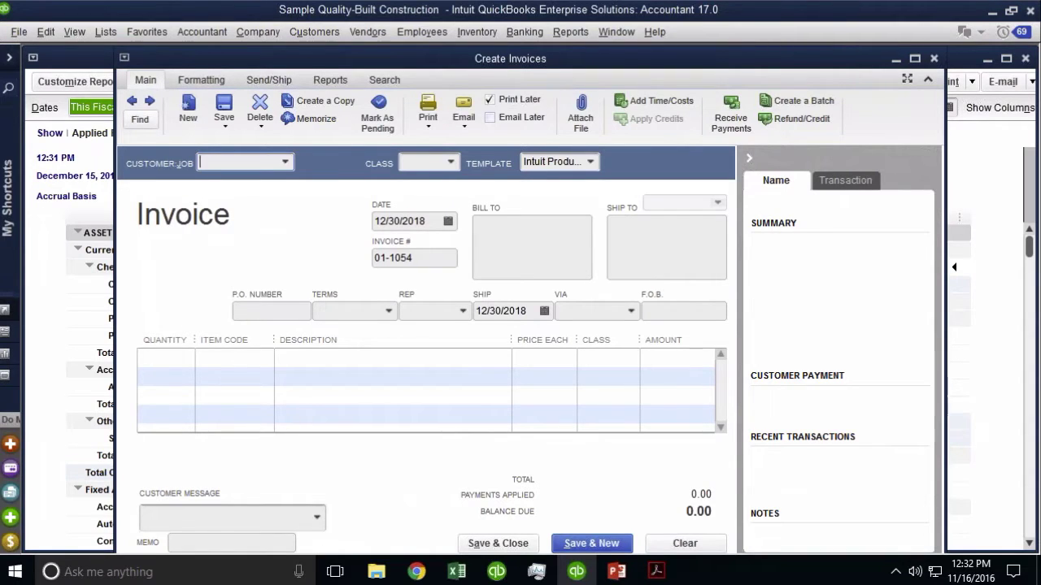
key(alt+w)
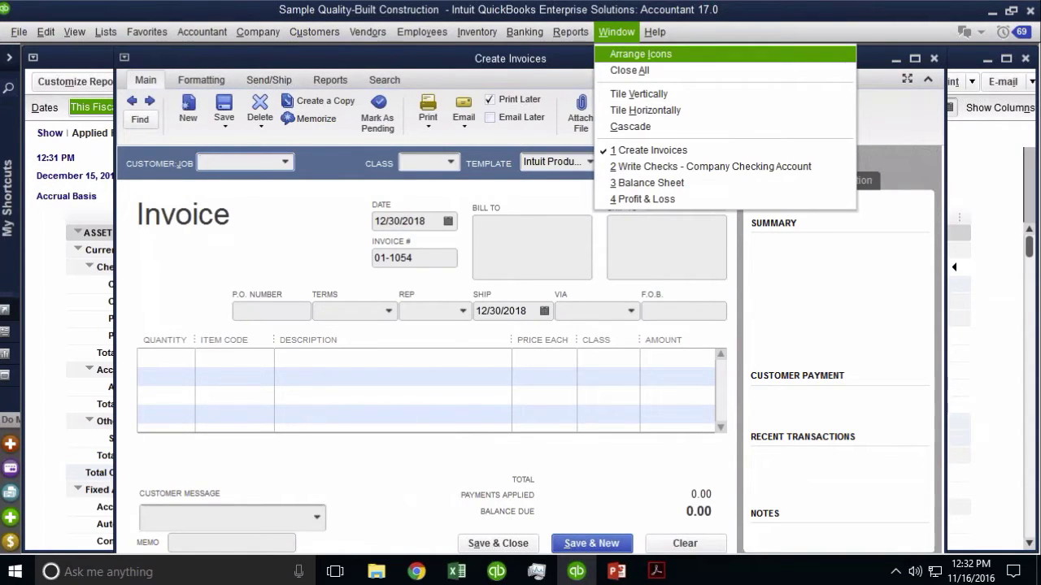
key(a)
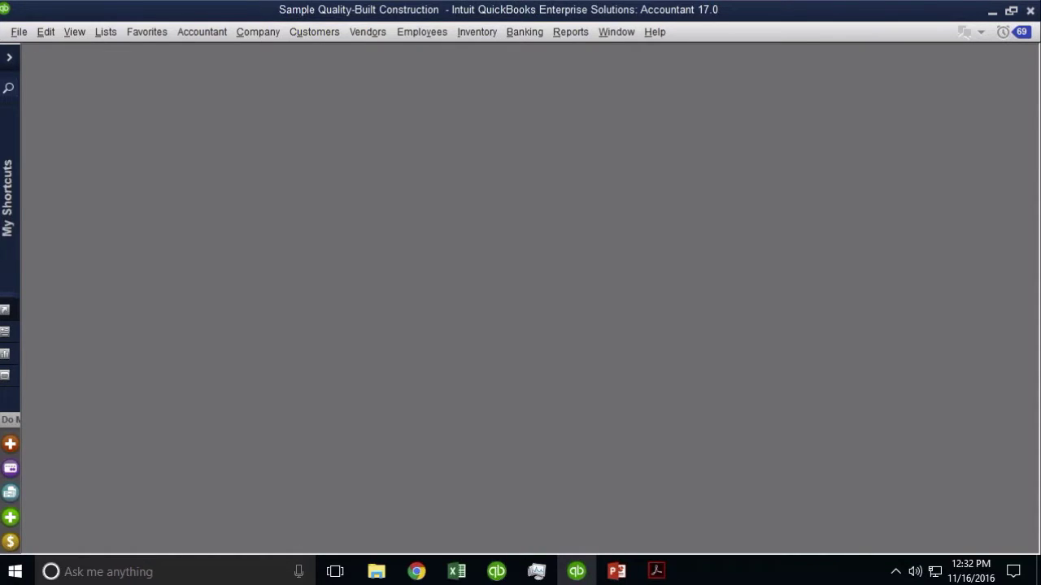
Step: Open the standard Balance Sheet and Profit & Loss reports again and tile them vertically
key(alt+r)
key(f)
key(b)
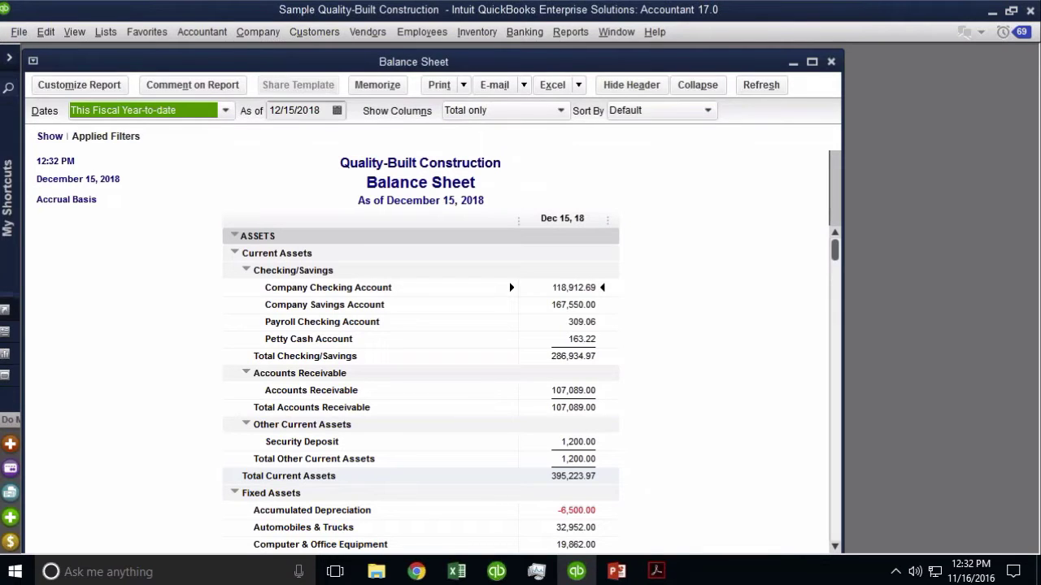
key(alt+r)
key(f)
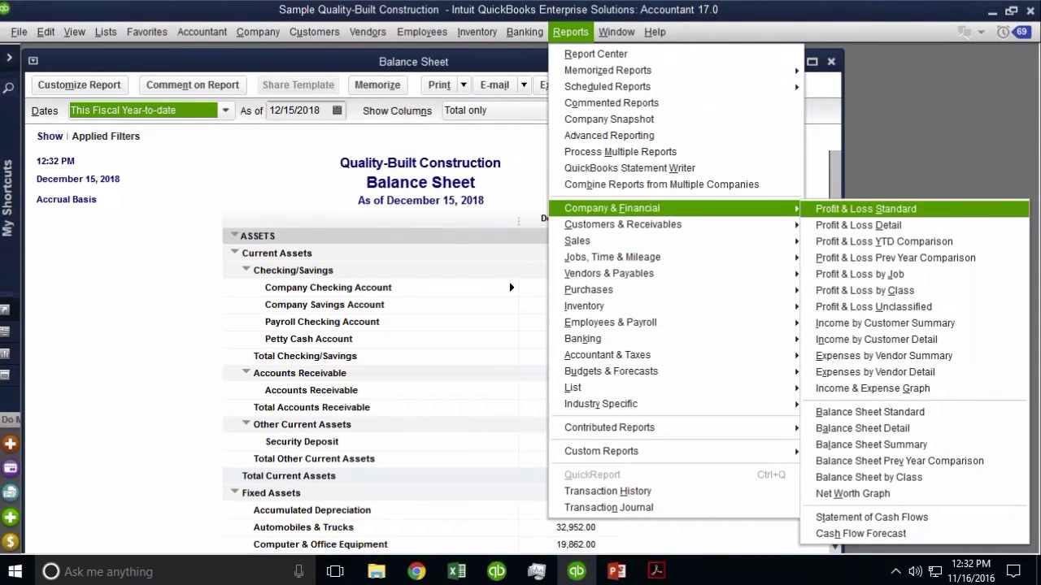
key(Return)
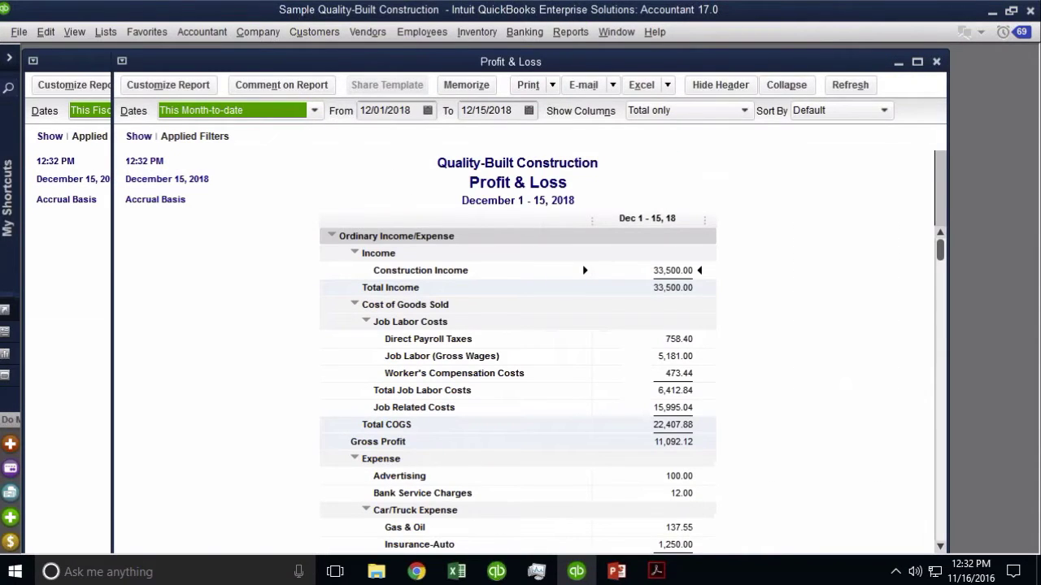
key(alt+w)
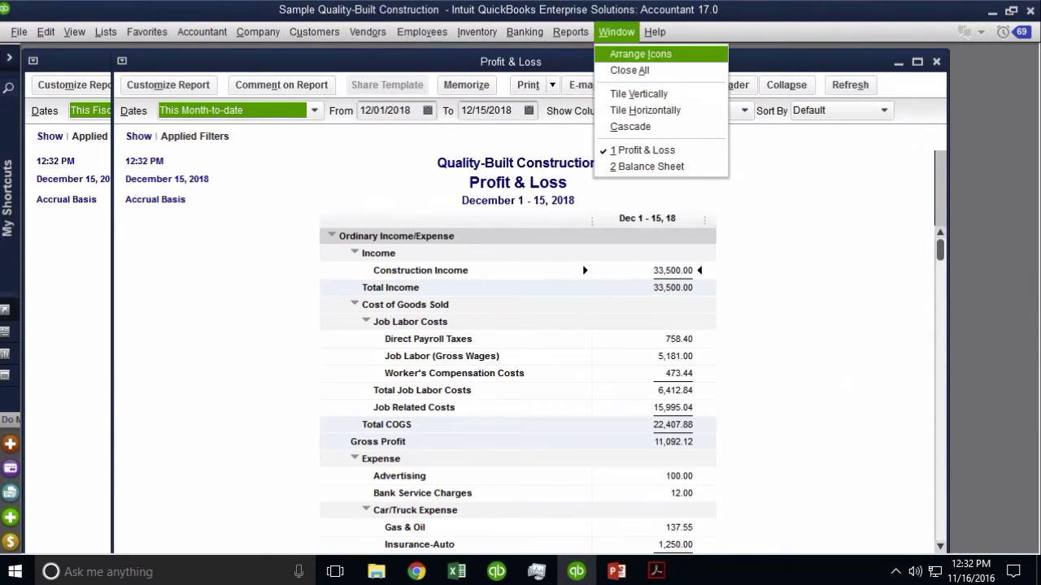
key(v)
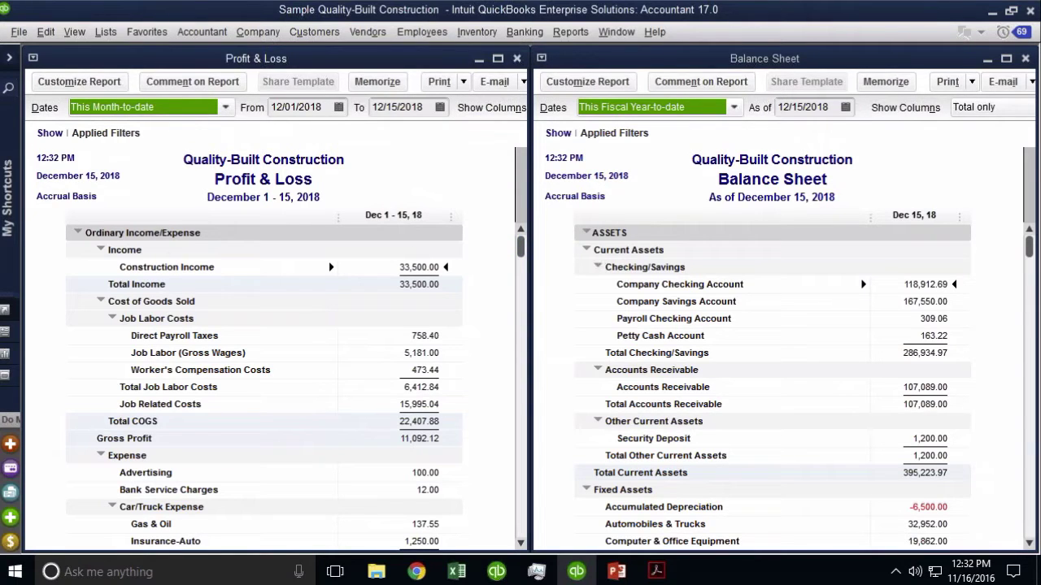
Step: Close the Profit & Loss report and maximize the Balance Sheet window
scroll(492, 280, down, 6)
scroll(491, 281, up, 6)
key(Escape)
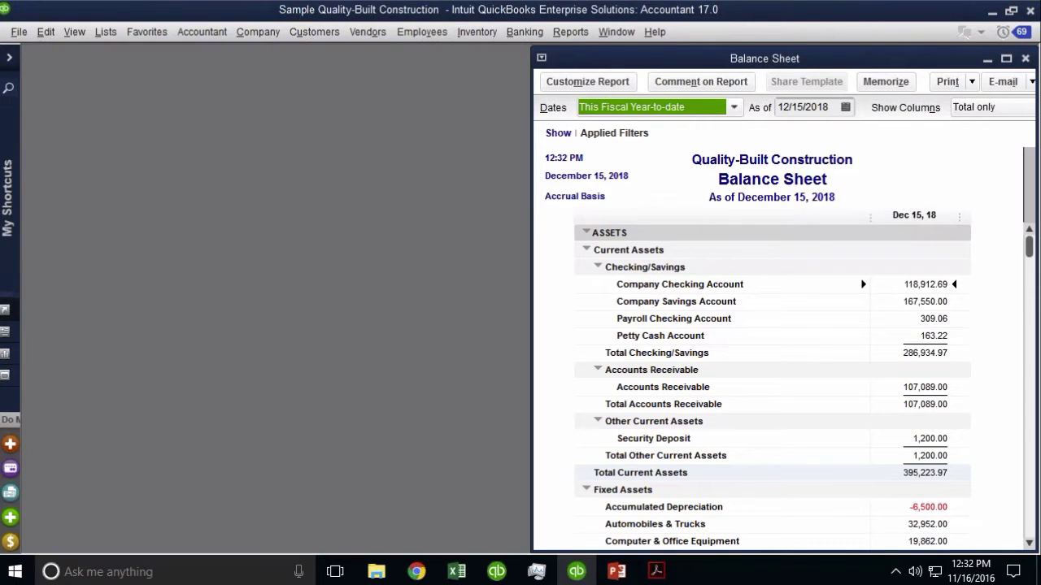
click(1006, 58)
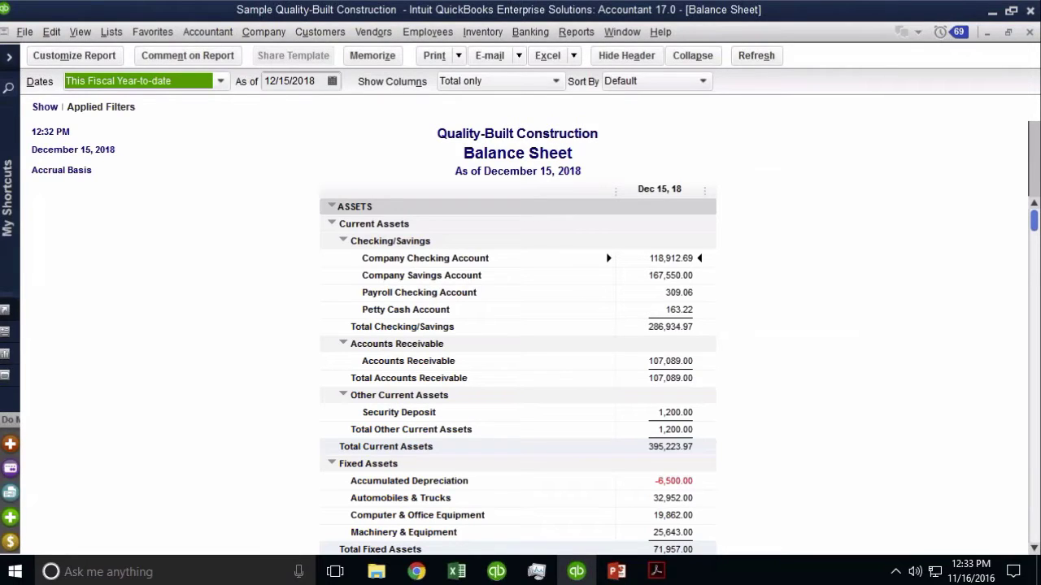
Step: Set the Balance Sheet row labels to Bell MT, Bold, size 11, and enlarge the report data font, applying both changes to all related fonts
right_click(455, 277)
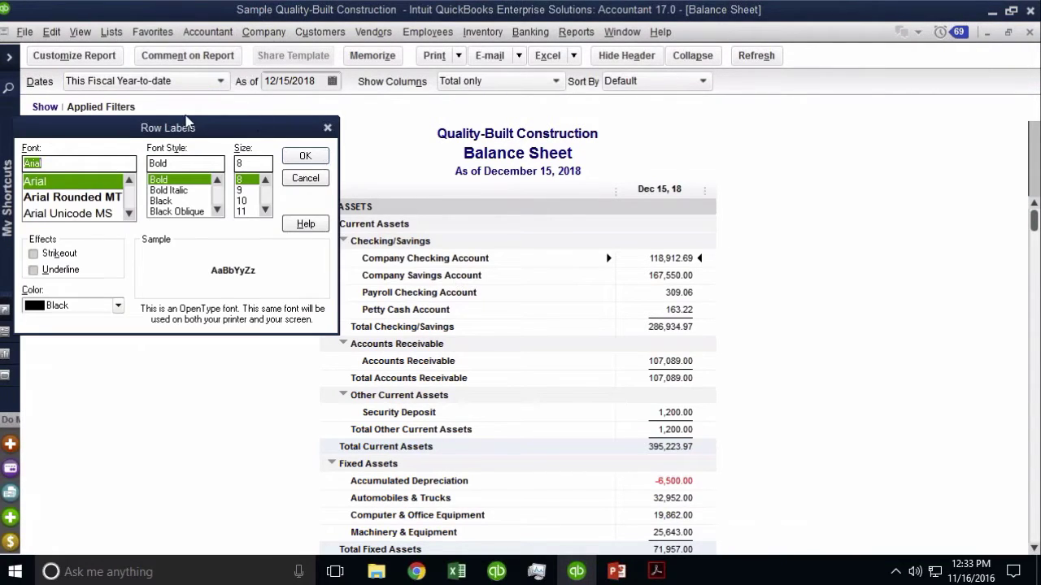
drag(187, 127, 364, 137)
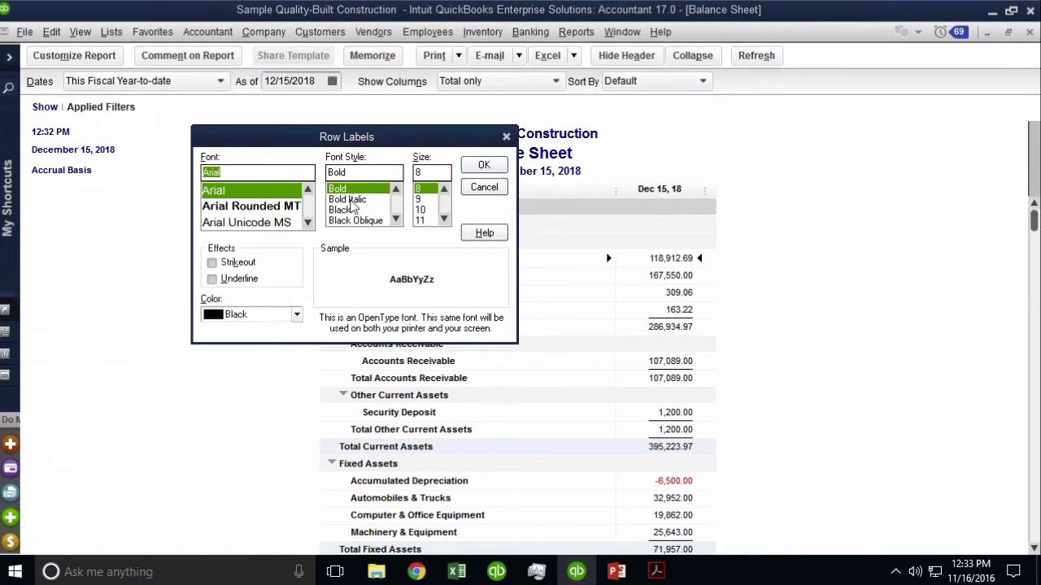
drag(360, 140, 532, 204)
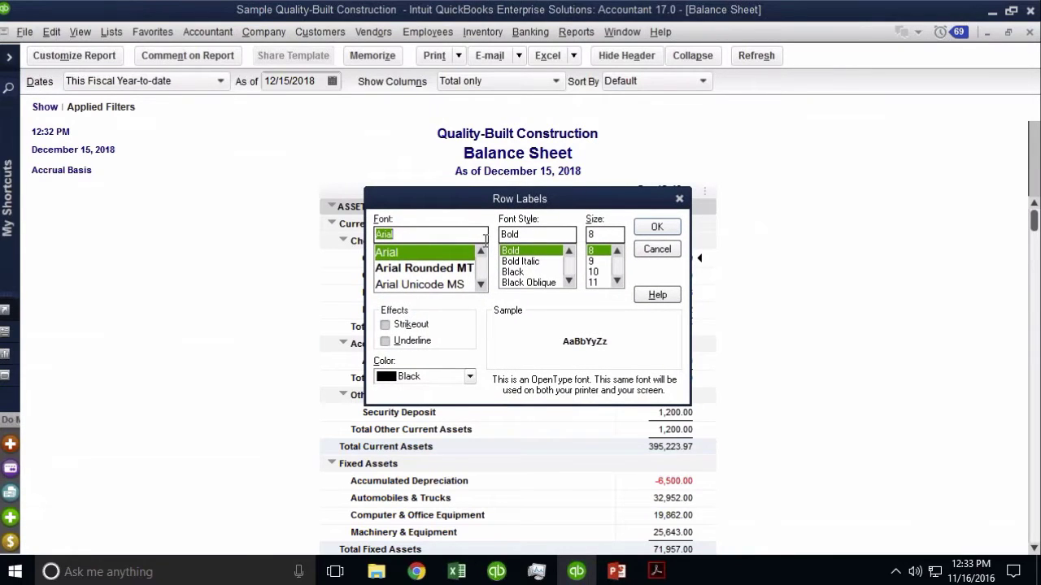
click(481, 284)
click(480, 284)
click(480, 286)
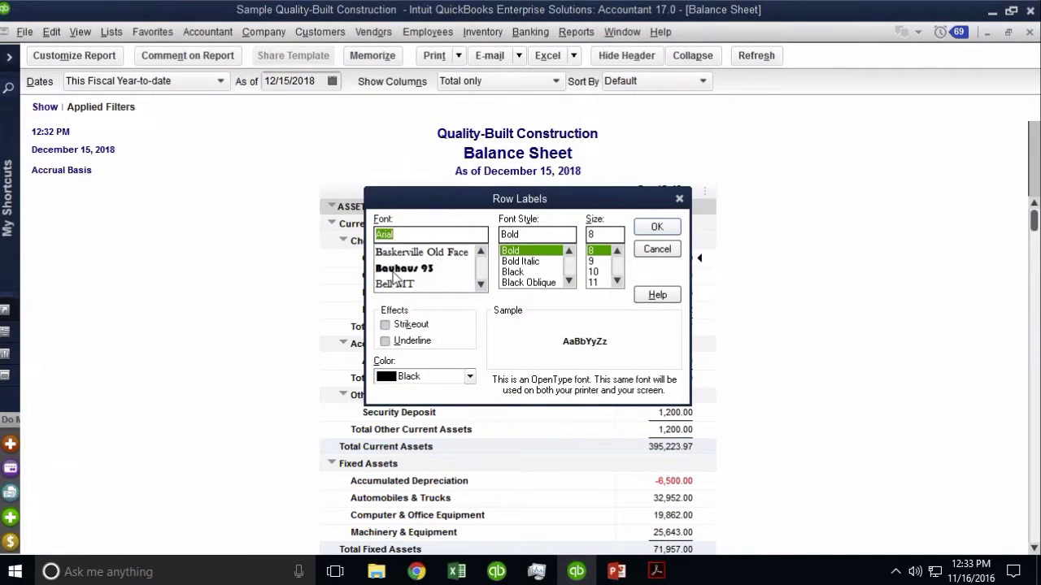
click(471, 285)
click(598, 284)
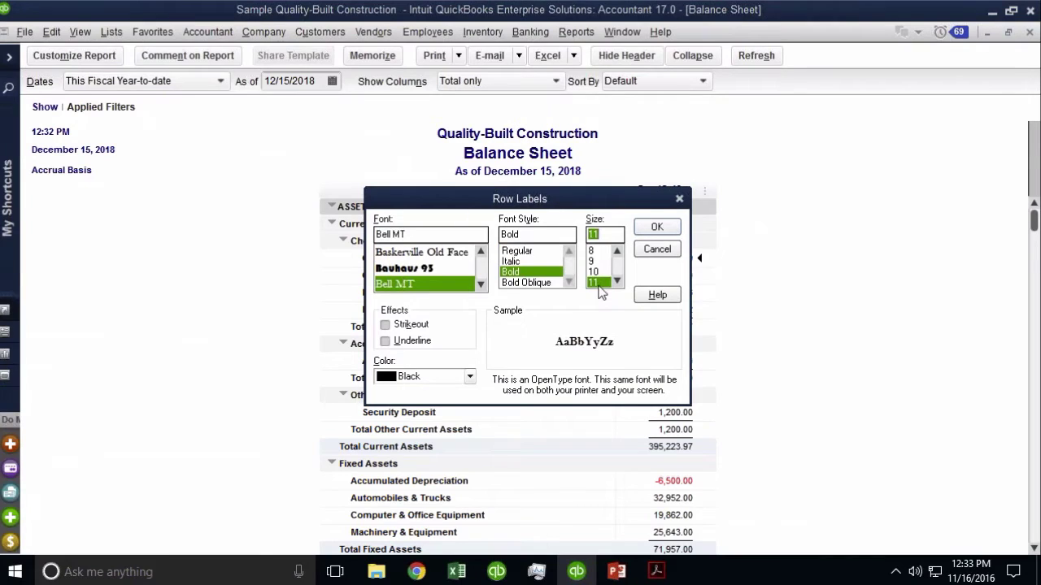
click(672, 228)
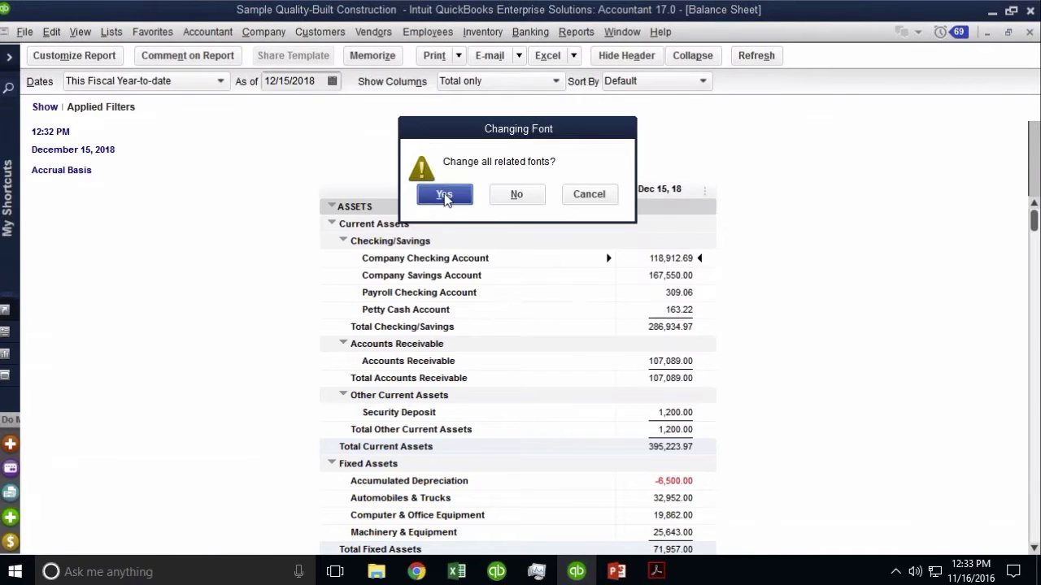
click(445, 196)
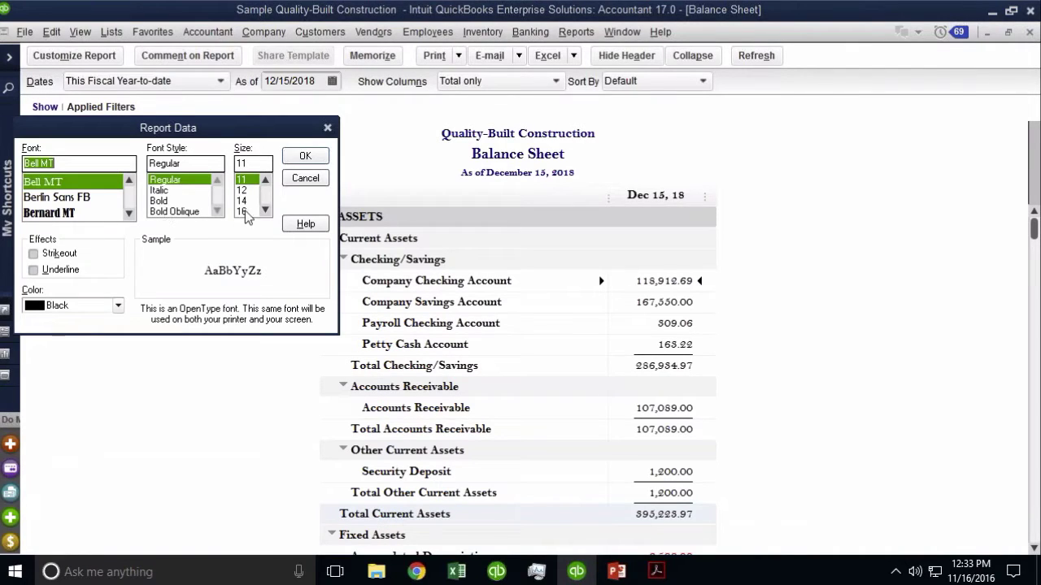
click(302, 157)
click(444, 197)
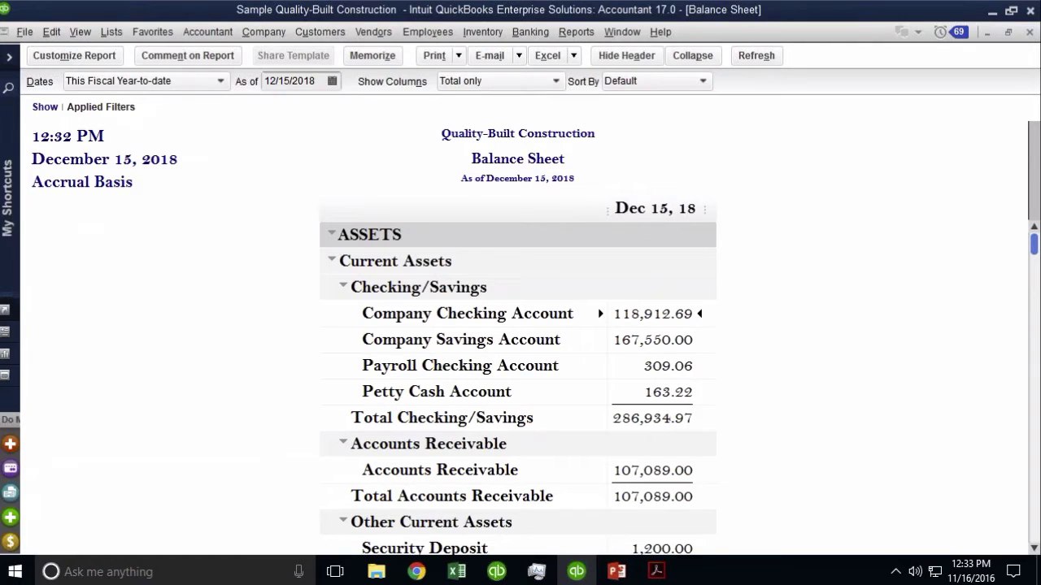
Step: Review the Balance Sheet's pages zoomed in on the print preview, and leave the print setup without printing
key(ctrl+p)
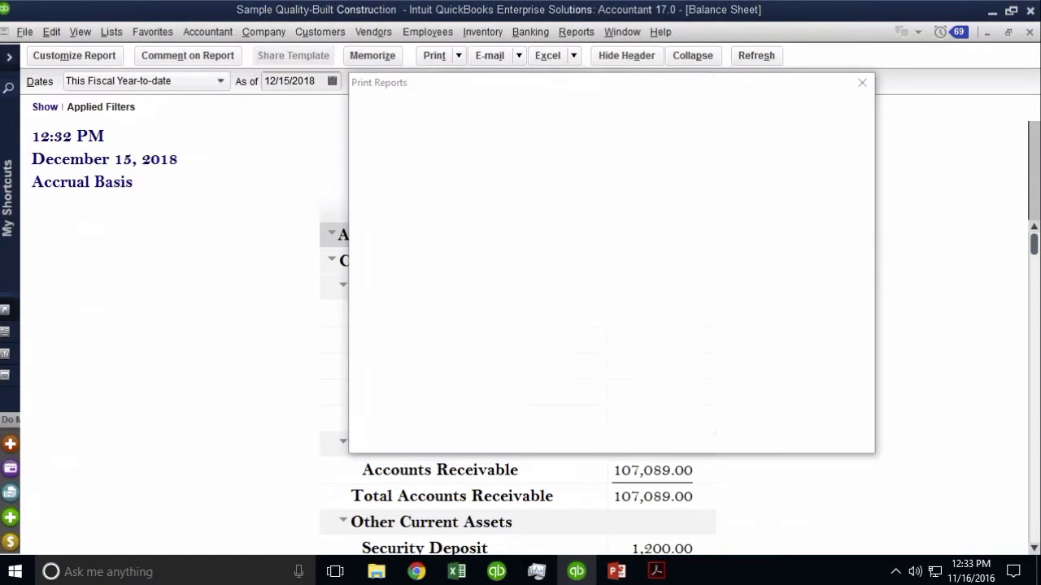
click(820, 235)
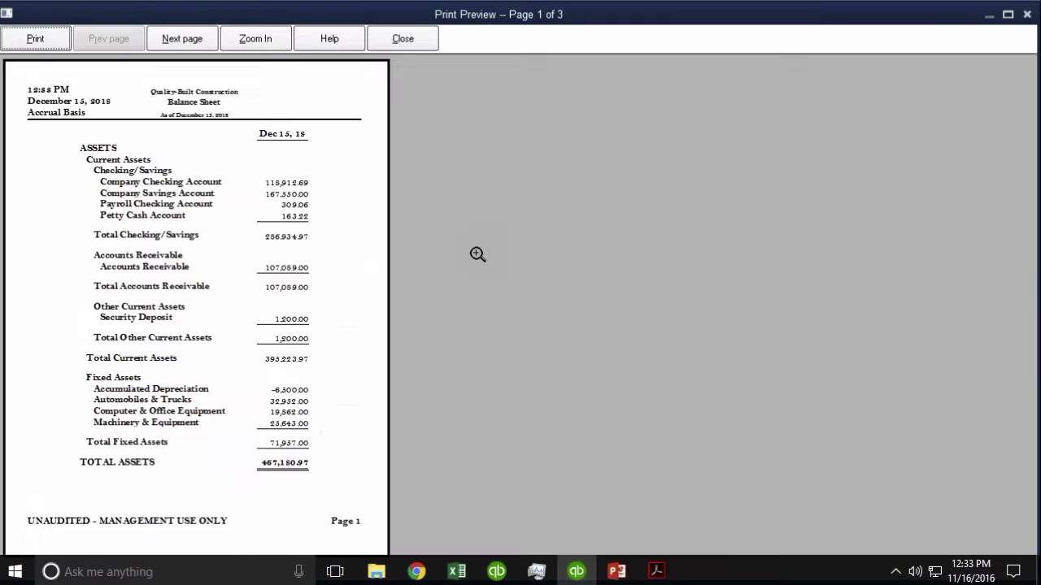
click(476, 252)
scroll(334, 261, down, 2)
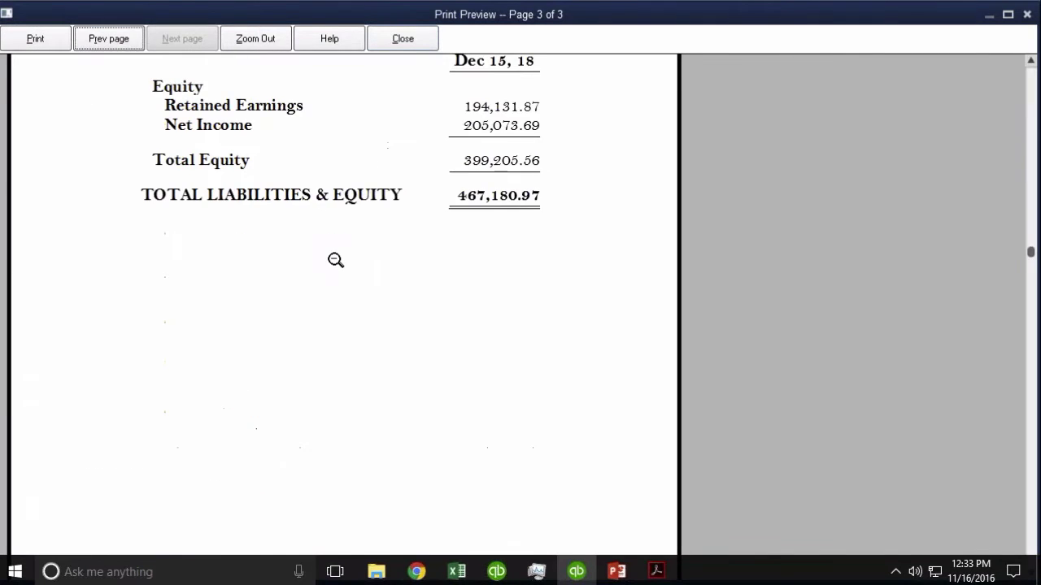
scroll(334, 261, up, 2)
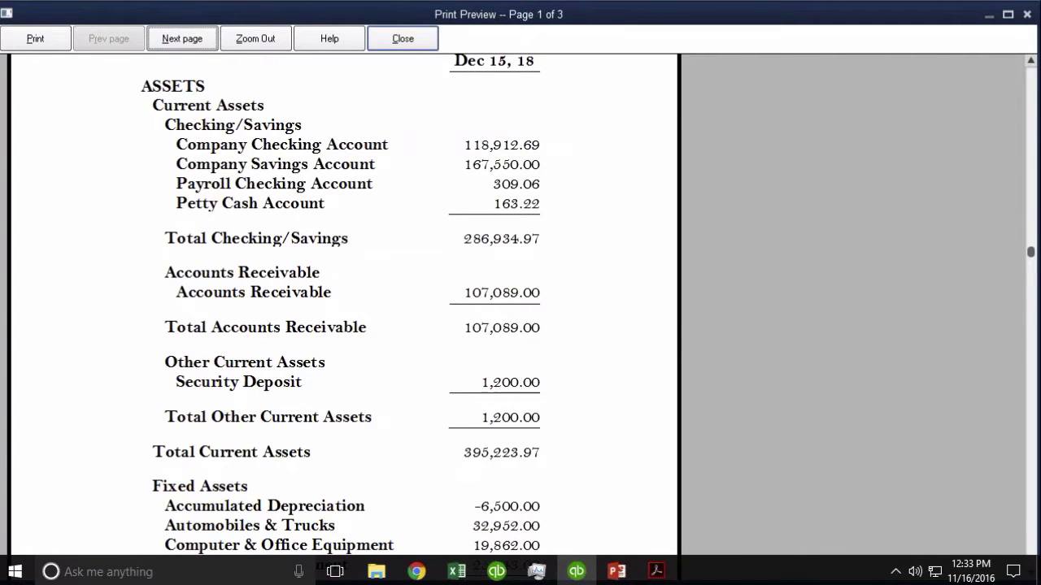
click(420, 45)
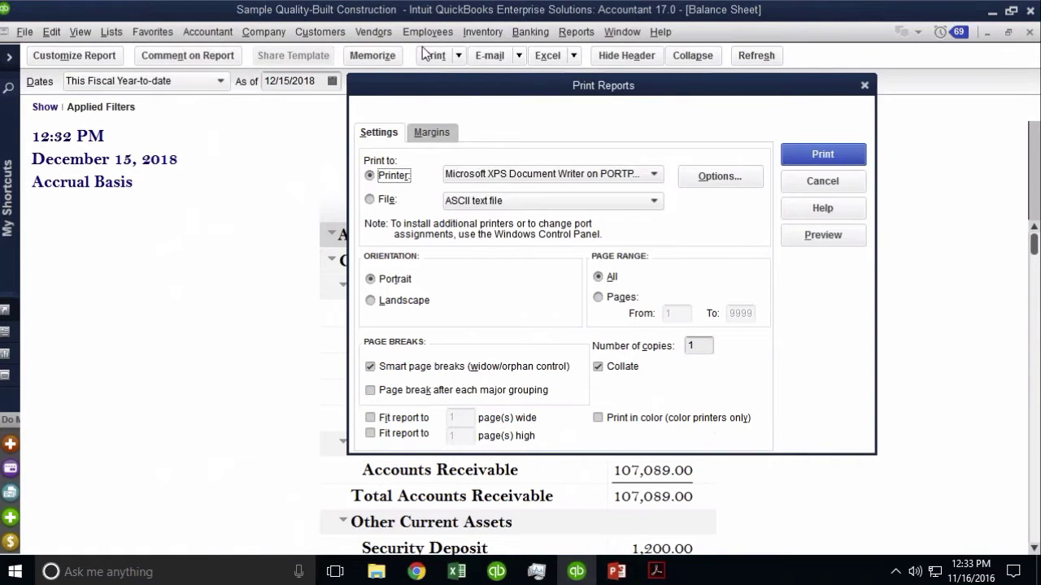
click(822, 182)
Step: Set the Balance Sheet's date range to All
click(127, 83)
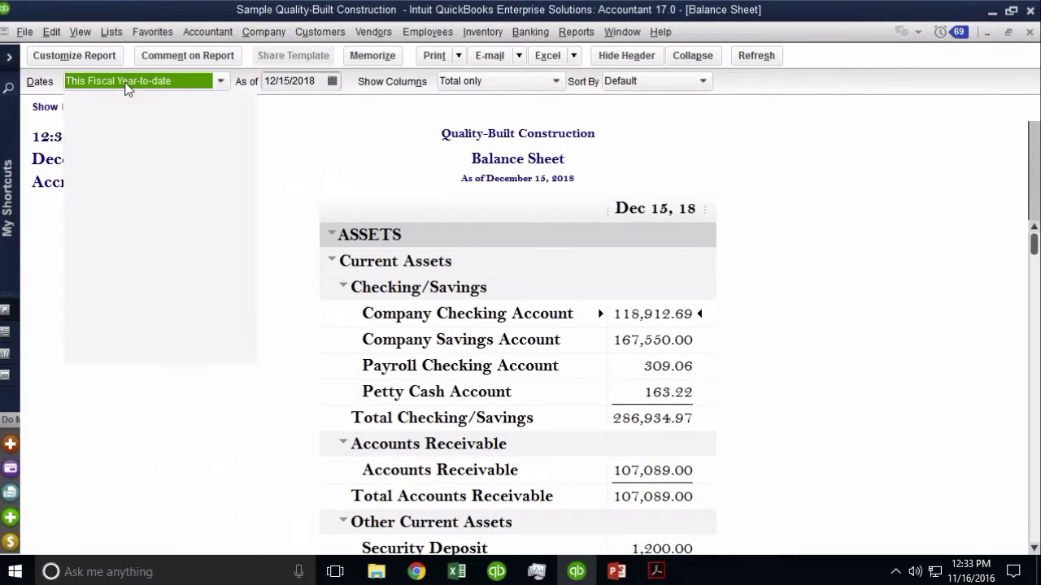
click(81, 104)
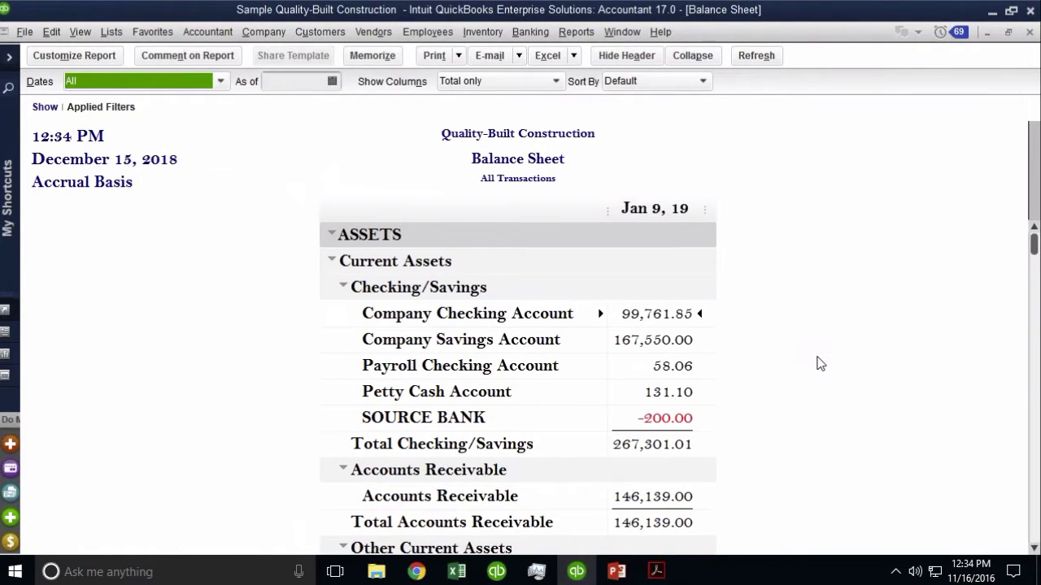
Step: Turn on a page break after each major grouping in the Balance Sheet's print setup and preview all of its pages
key(ctrl+p)
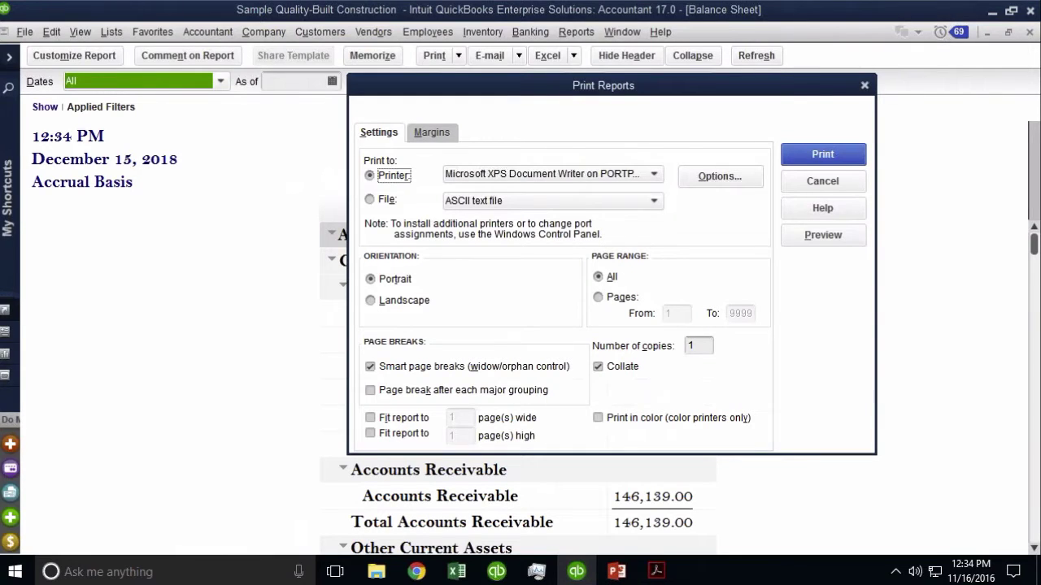
drag(549, 90, 577, 94)
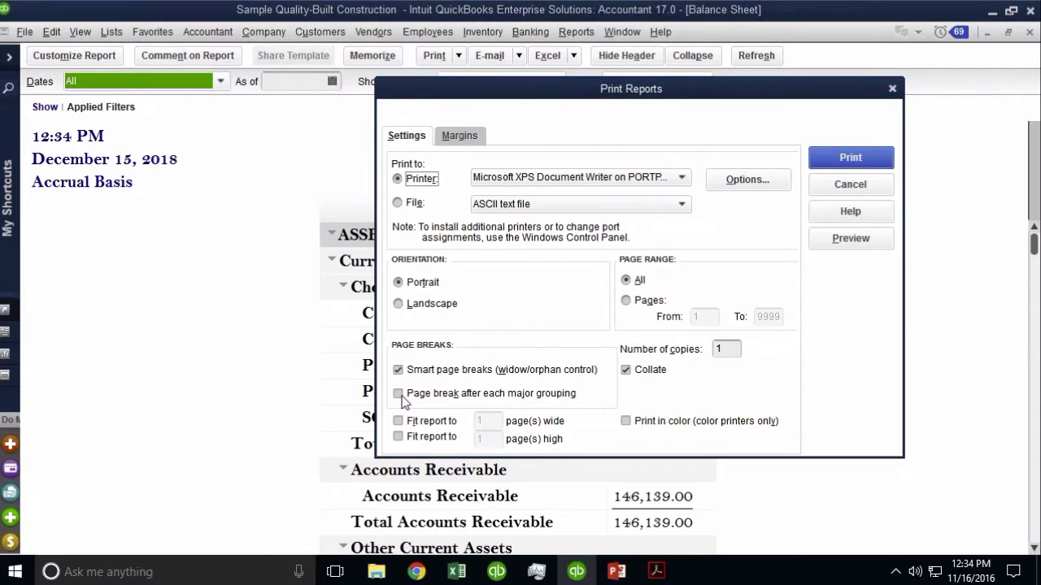
click(435, 393)
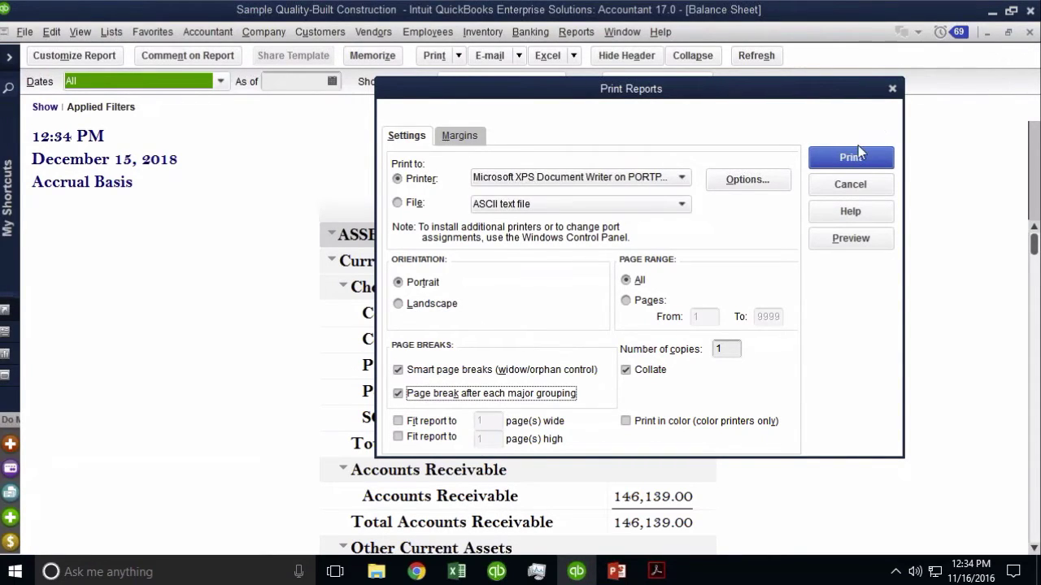
click(865, 244)
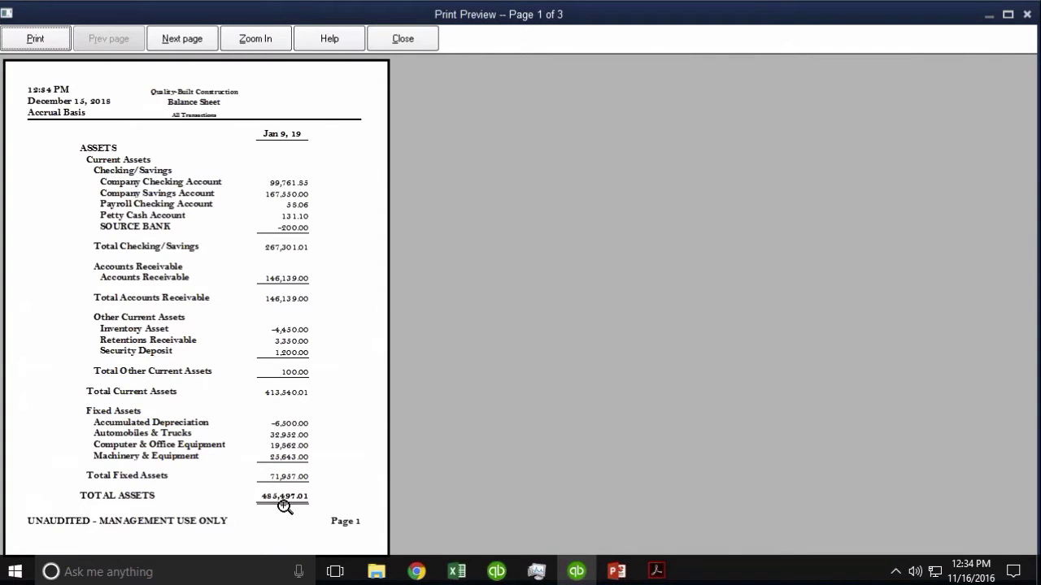
click(182, 39)
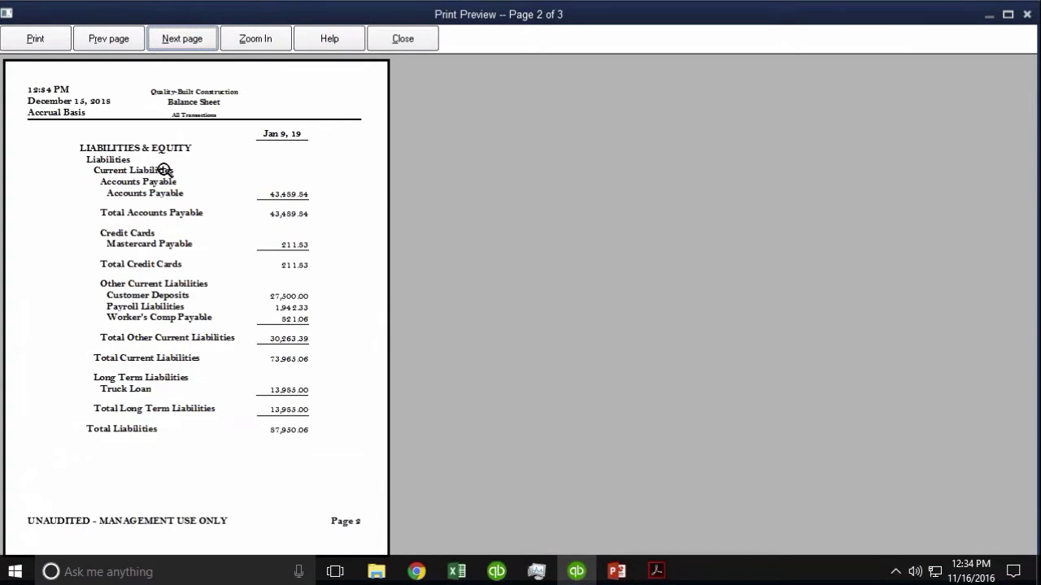
click(182, 38)
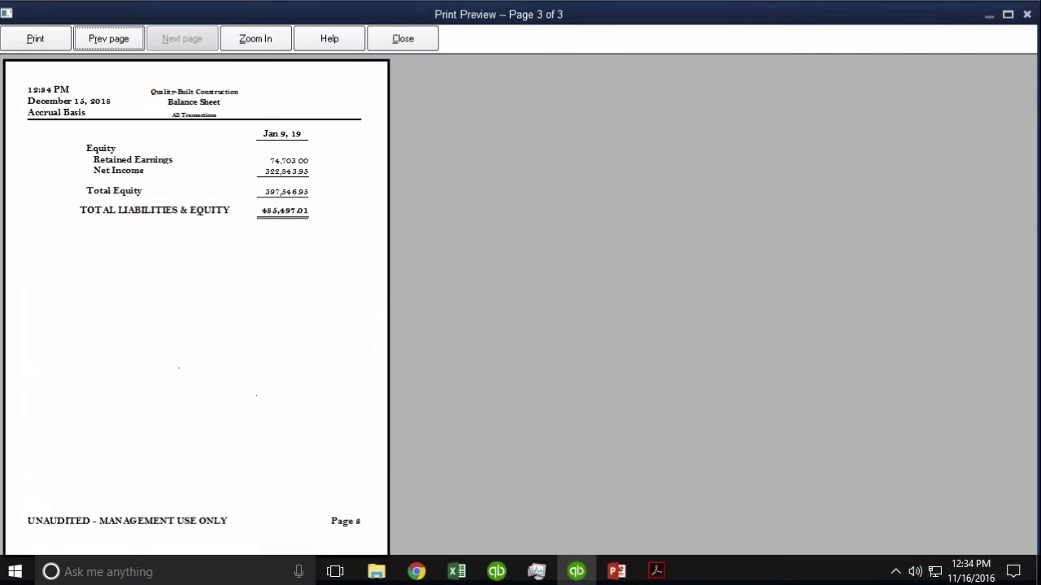
click(408, 43)
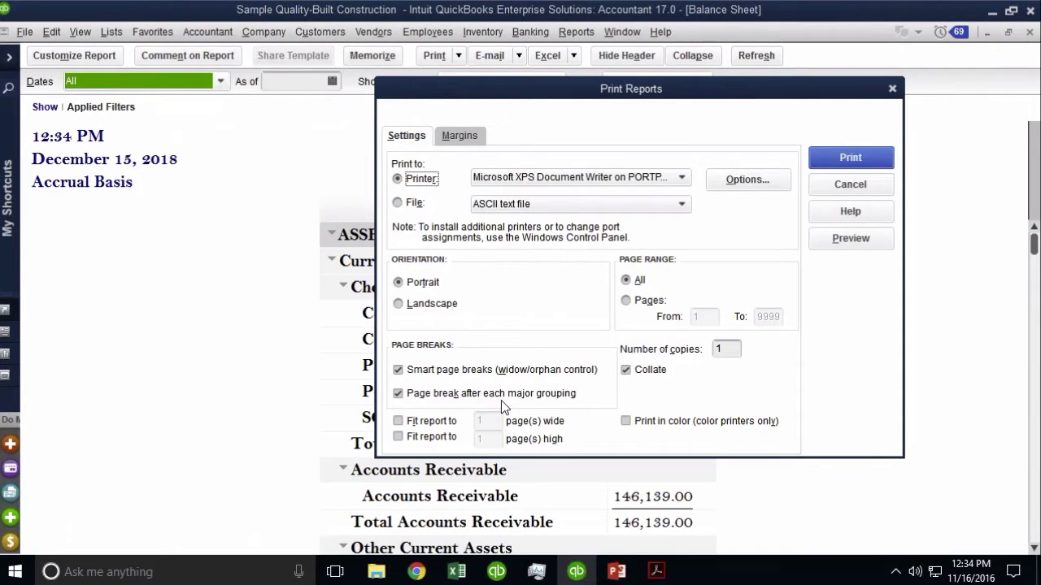
Step: Fit the Balance Sheet printout to 1 page wide and 1 page high, and zoom in on its preview
click(431, 425)
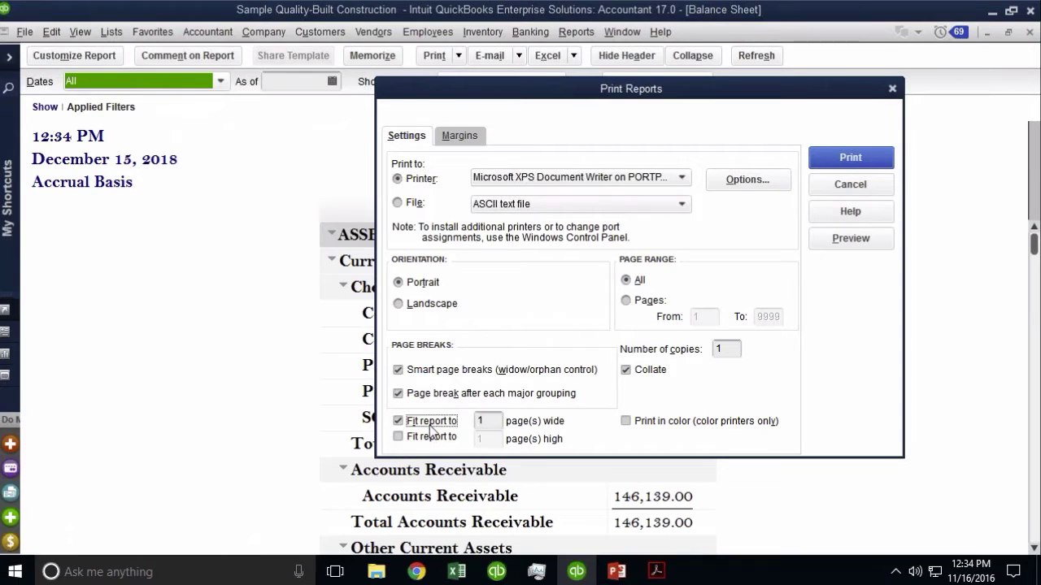
click(430, 438)
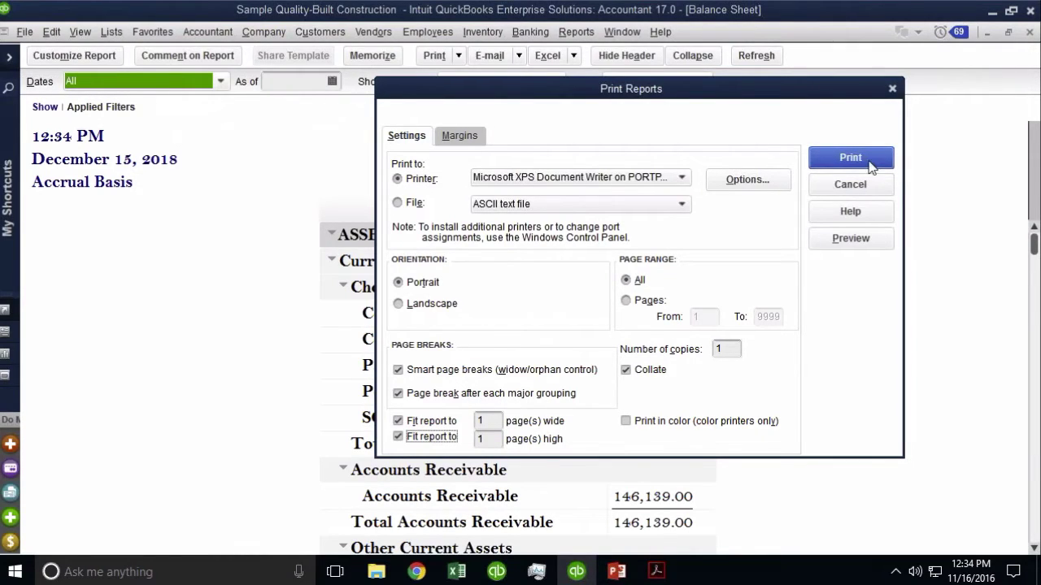
click(850, 237)
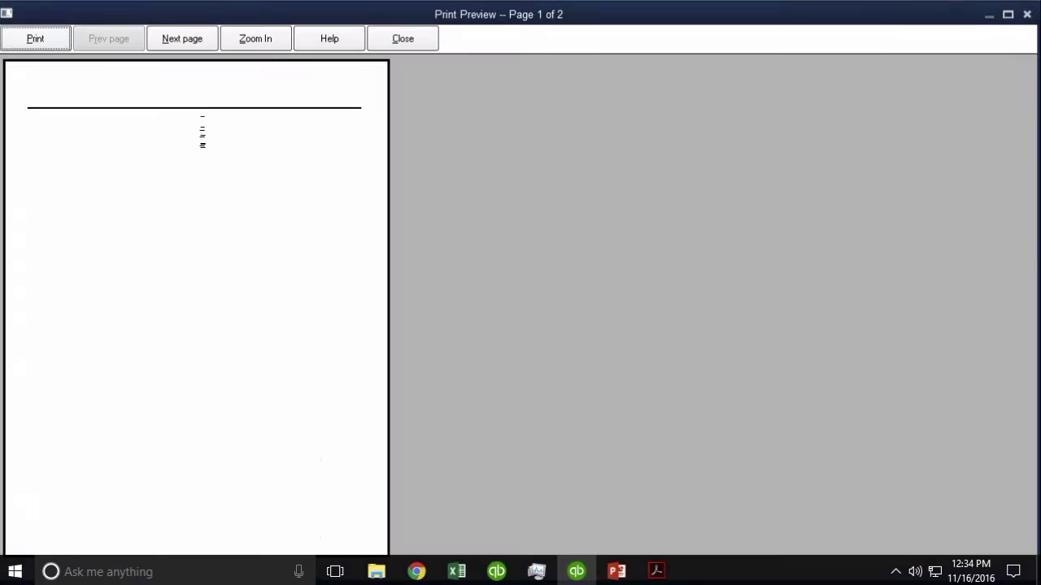
click(204, 170)
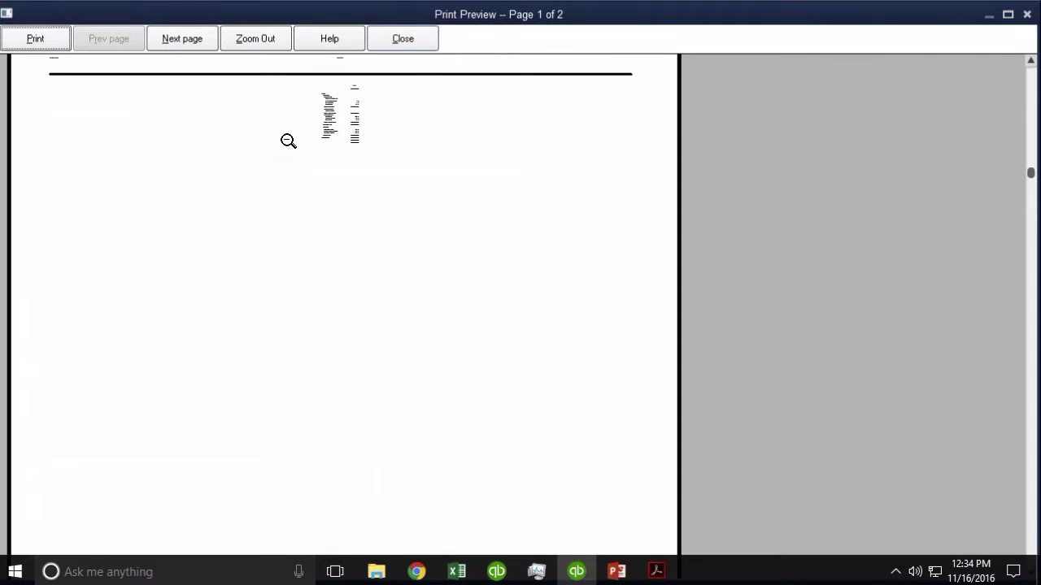
click(412, 37)
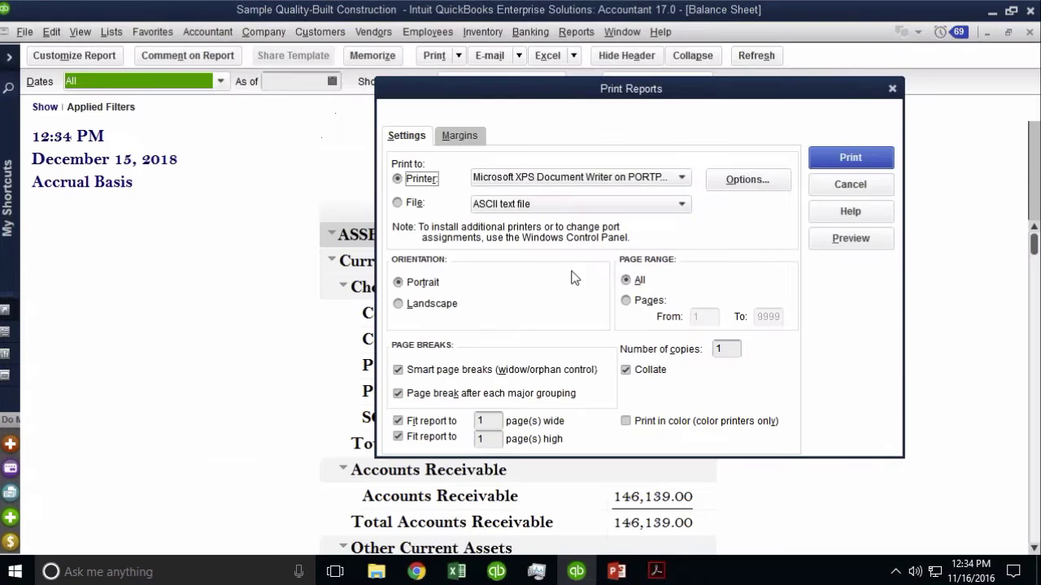
Step: Turn off the page break after each major grouping, check the zoomed-in preview, and leave the print setup without printing
click(443, 393)
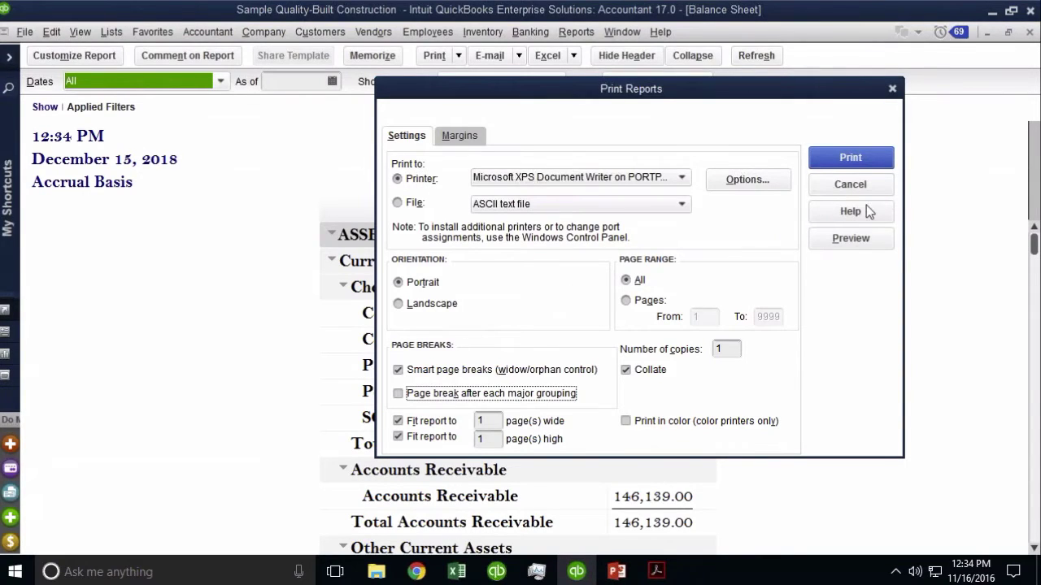
click(860, 238)
click(294, 213)
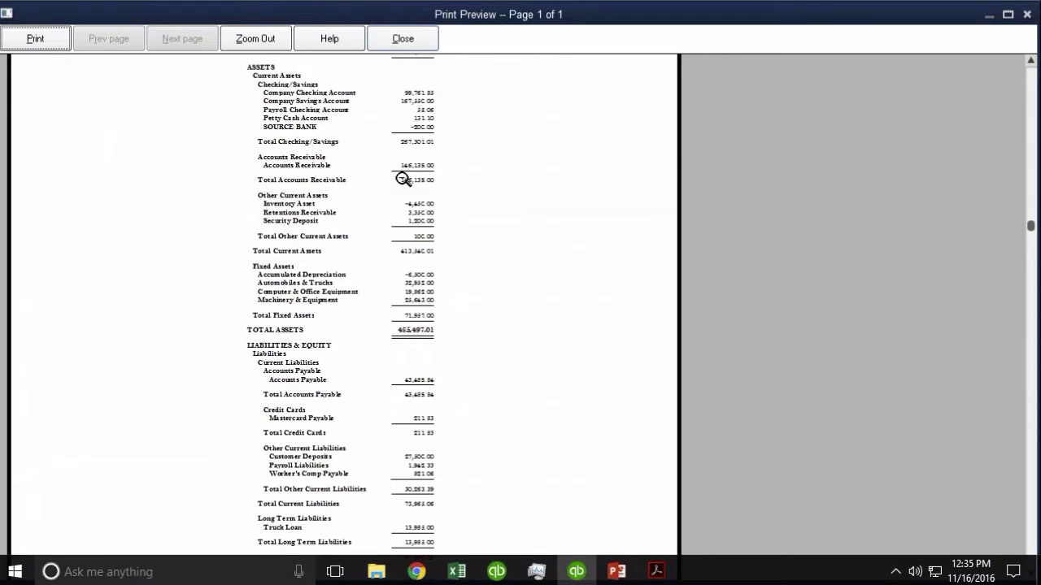
click(402, 38)
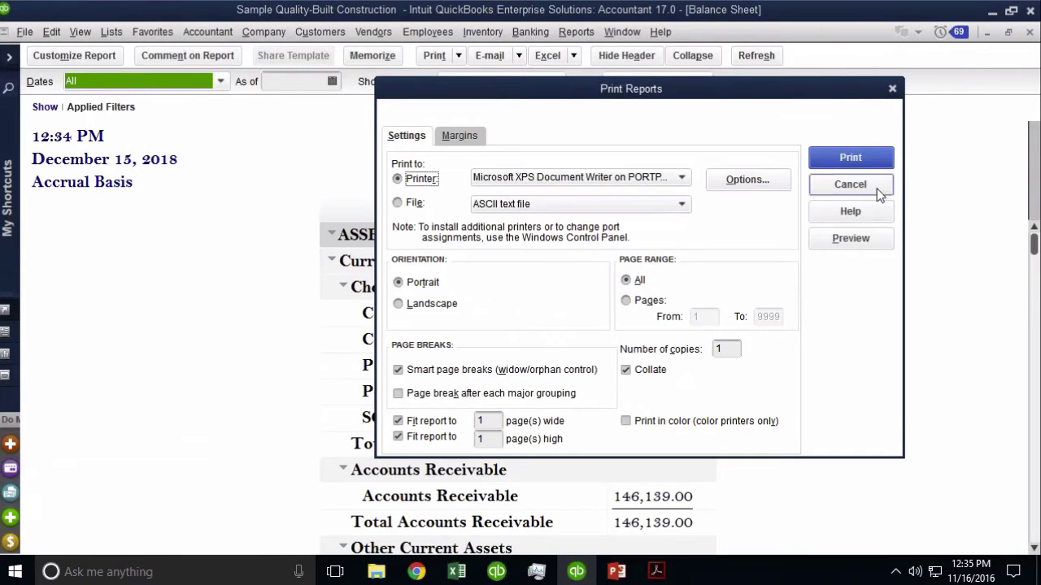
click(876, 189)
Step: Close the Balance Sheet and open the standard Profit & Loss report from the company and financial reports
key(Escape)
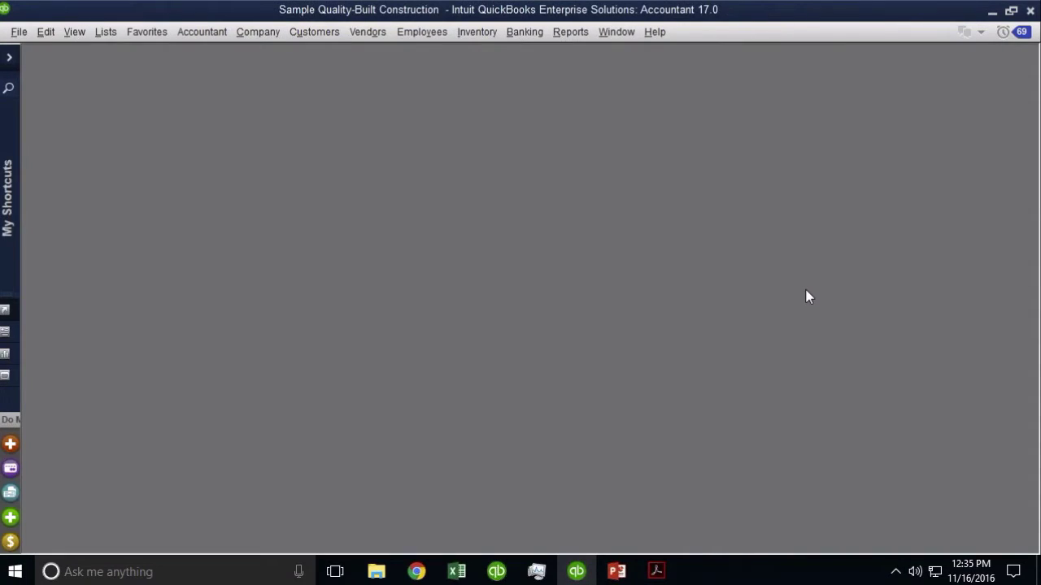
click(574, 33)
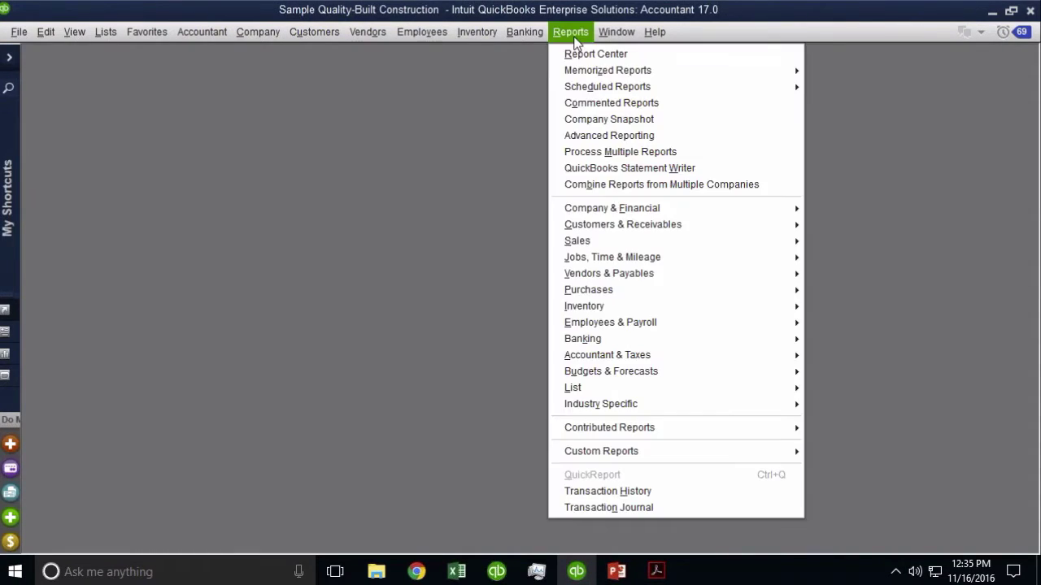
mouse_move(628, 213)
click(844, 215)
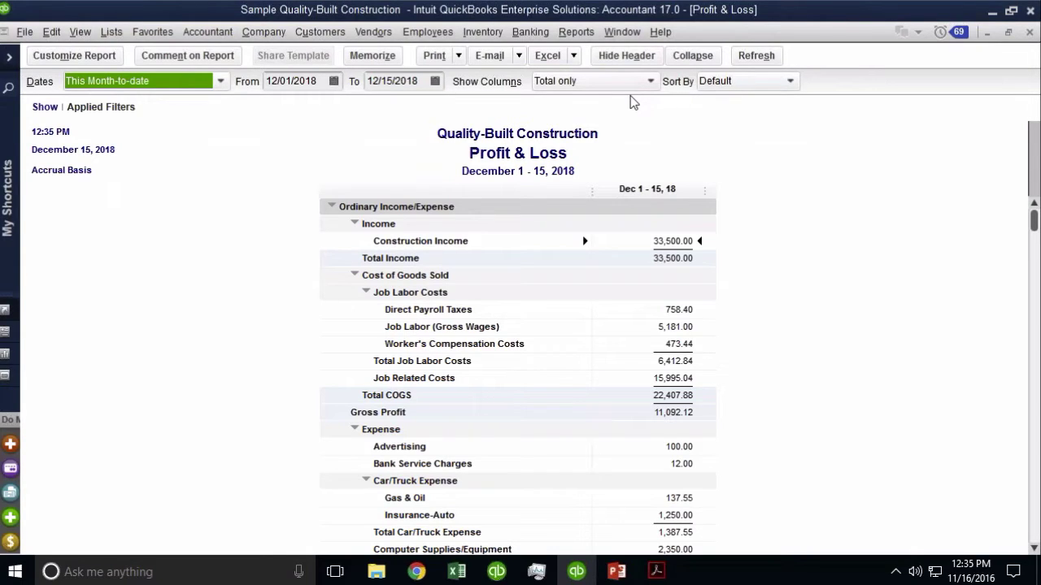
Step: Set the company's Reports & Graphs preferences to show accounts by Name and Description, and save the preferences
click(53, 34)
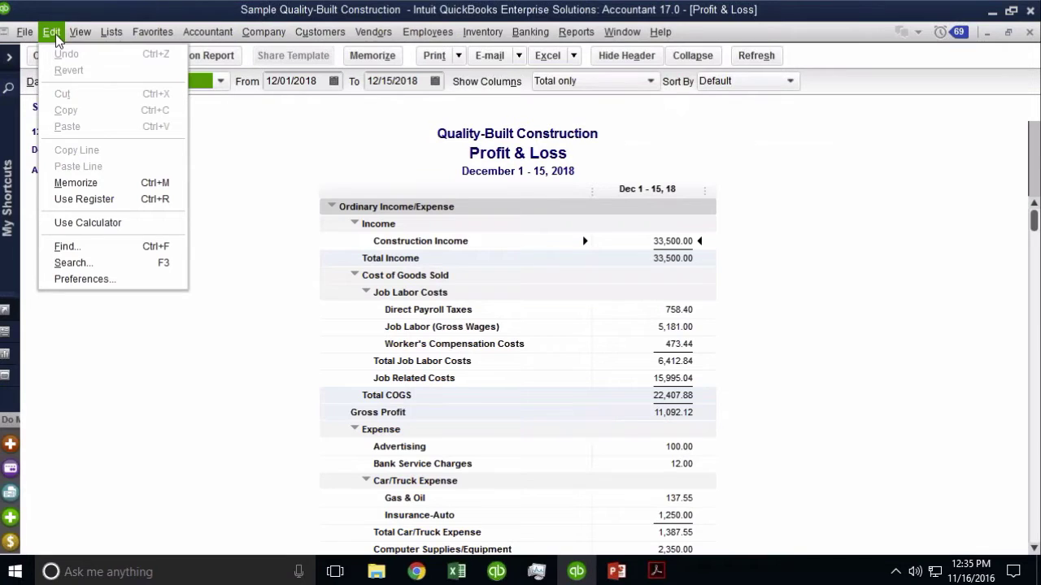
click(96, 283)
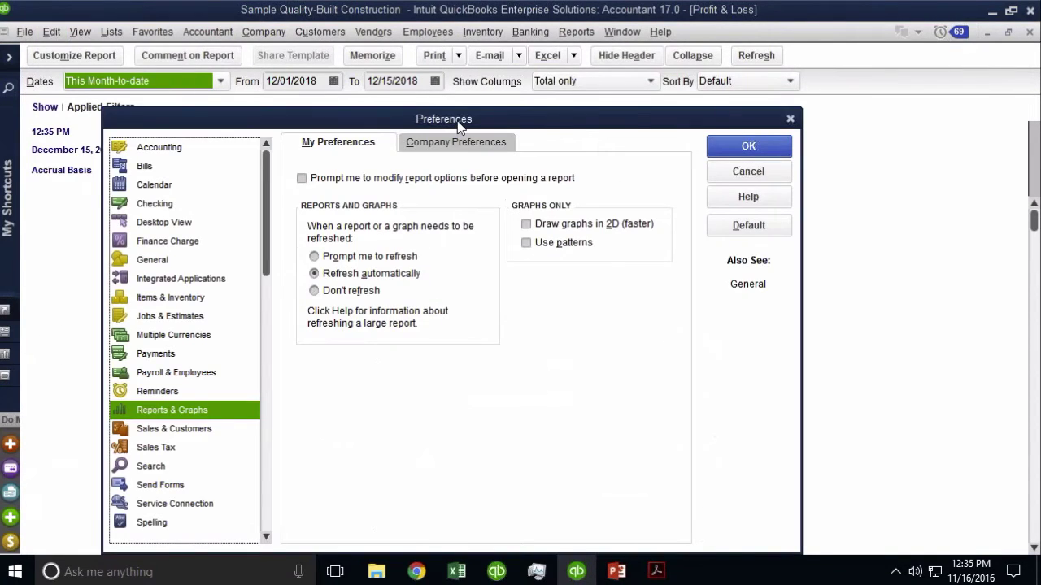
drag(458, 116, 262, 90)
click(298, 114)
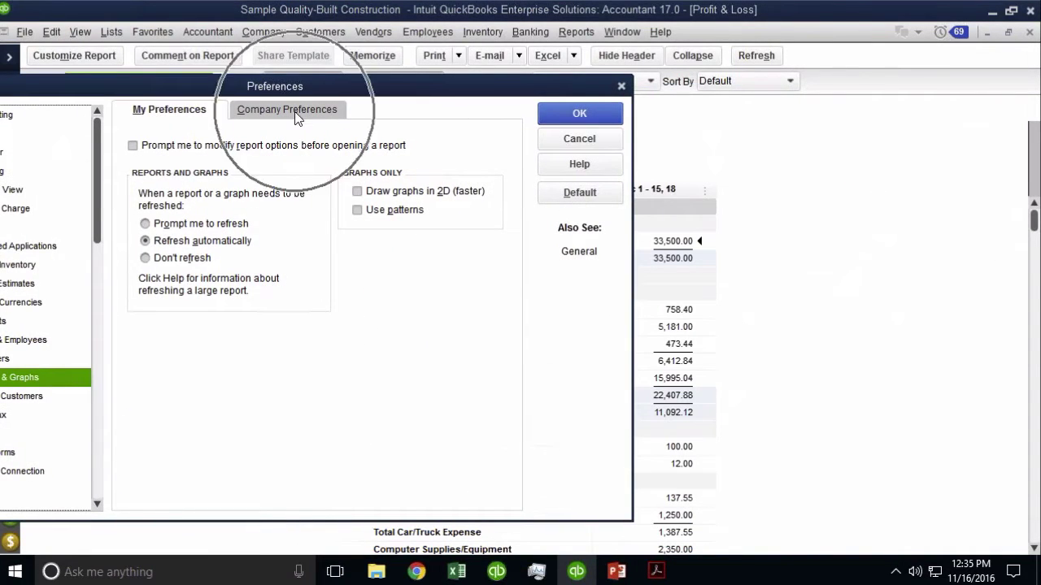
drag(348, 86, 79, 149)
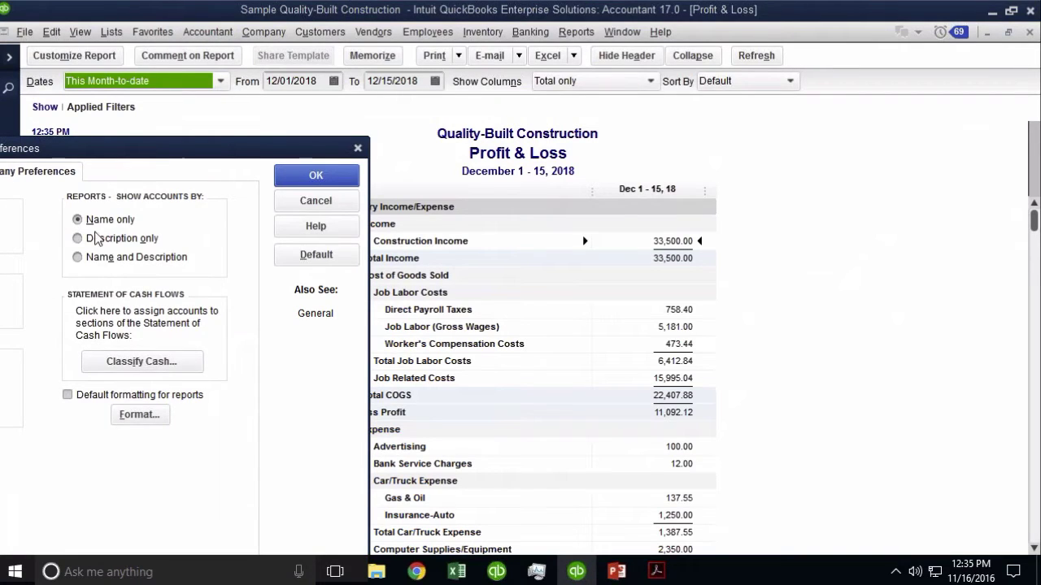
click(112, 261)
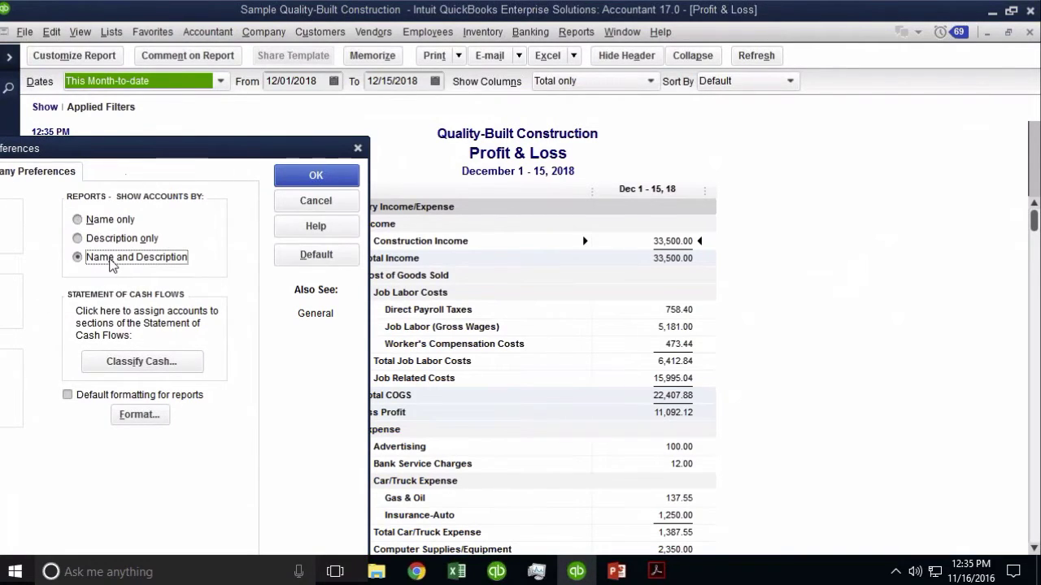
click(343, 181)
click(317, 175)
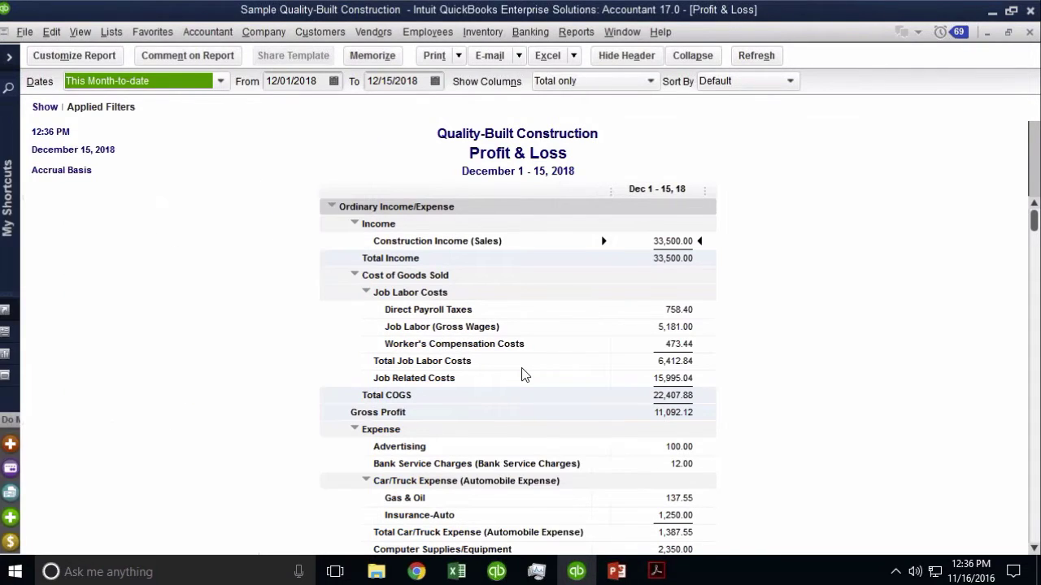
Step: Find the Job Labor Costs account in the Chart of Accounts and open it for editing
scroll(523, 375, down, 1)
scroll(523, 375, down, 1)
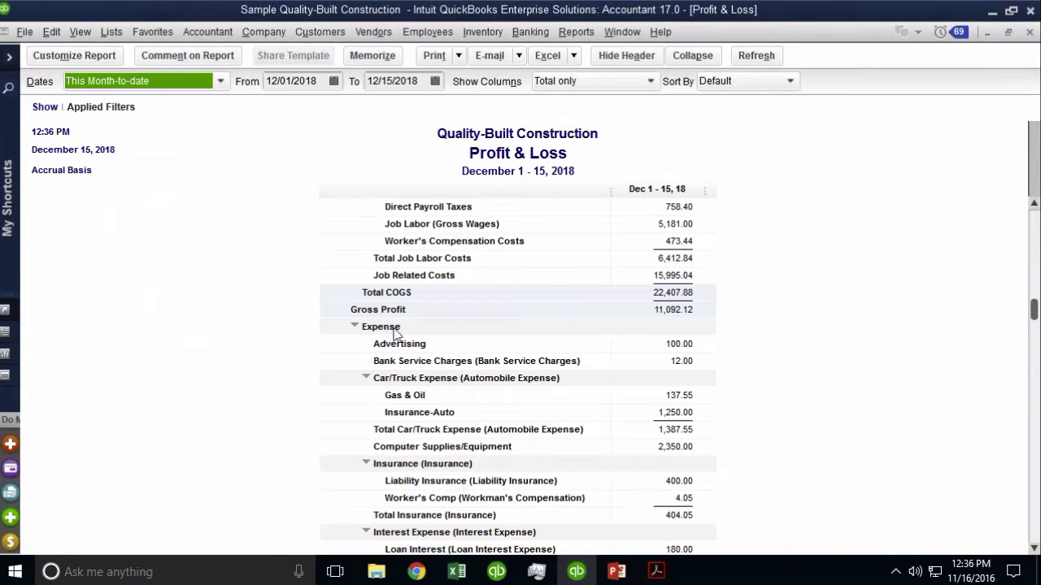
key(ctrl+a)
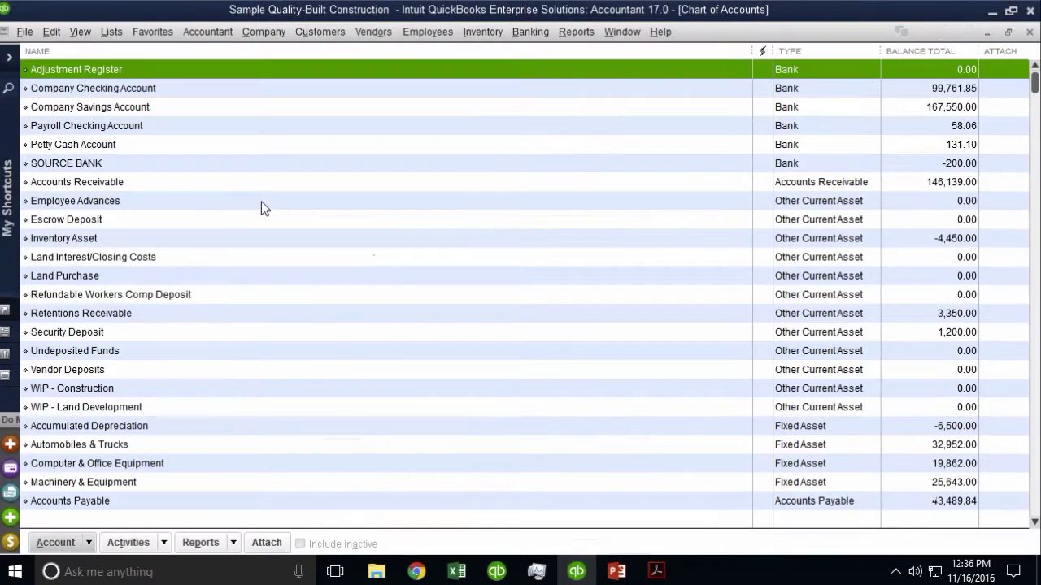
scroll(146, 379, down, 6)
scroll(146, 379, up, 6)
scroll(874, 475, down, 5)
scroll(383, 470, down, 2)
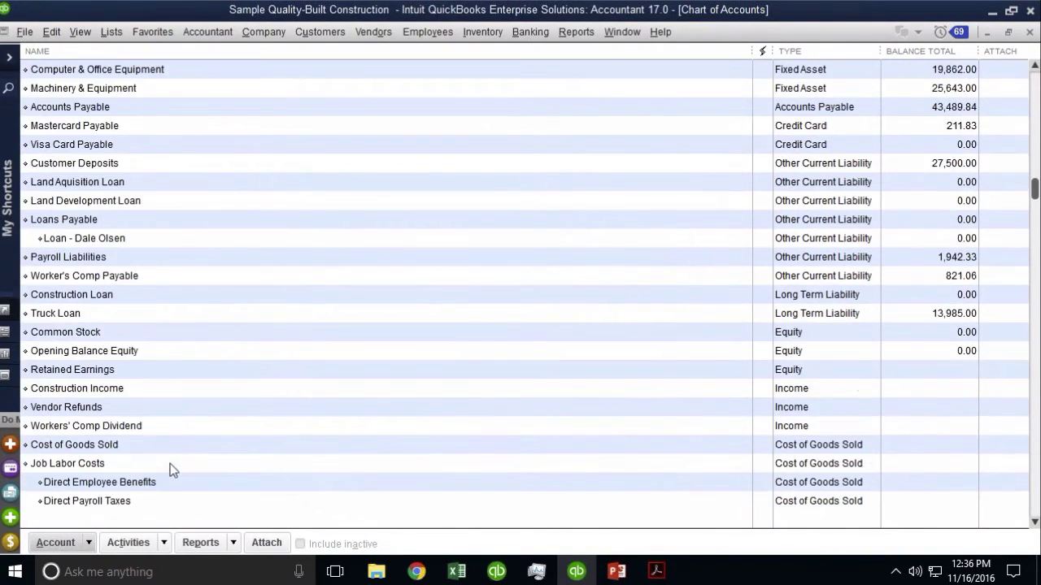
click(85, 465)
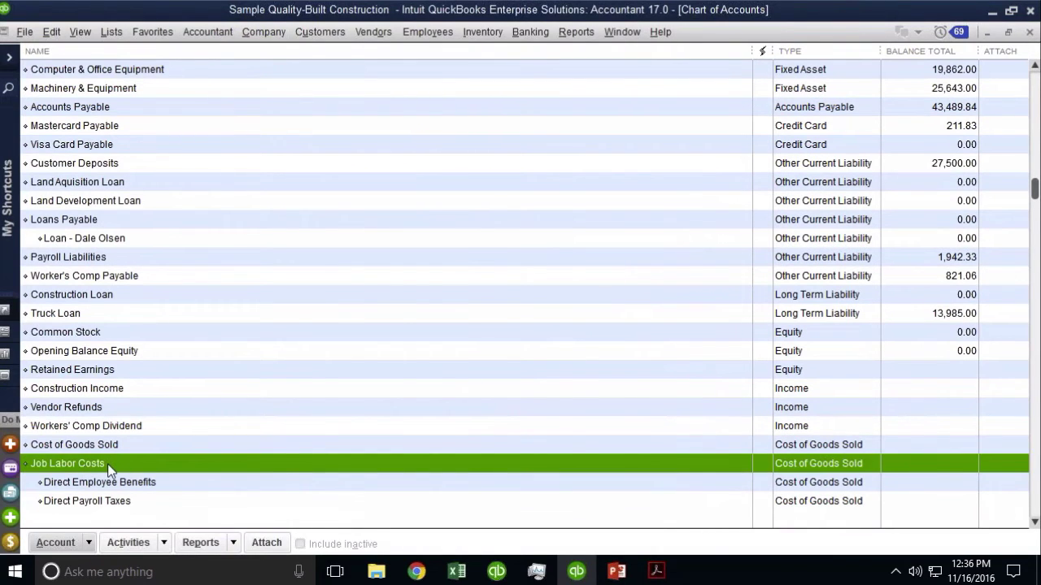
double_click(108, 470)
key(Escape)
click(55, 542)
click(138, 219)
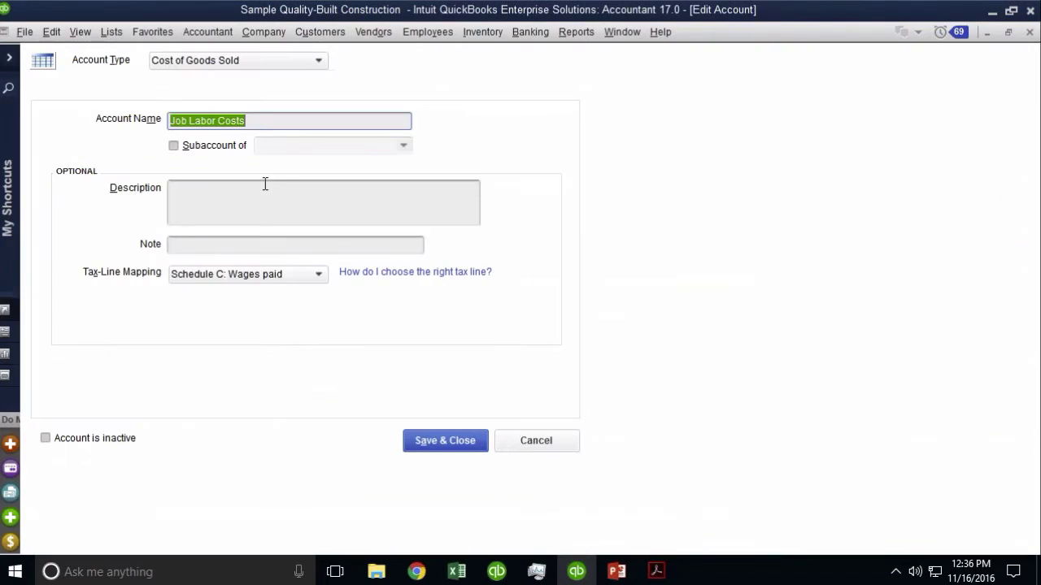
Step: Fill in the Job Labor Costs account's description with the person's first name followed by "IS GREAT!!!!", and save the account
click(231, 196)
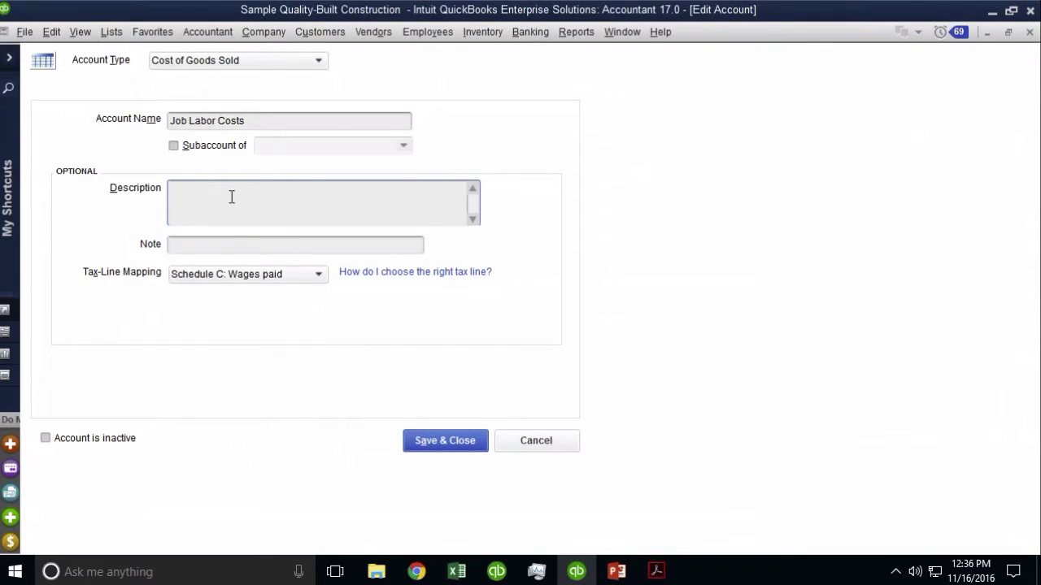
text(HECTOR IS GRWA)
key(BackSpace)
key(BackSpace)
text(EAT!!!!)
drag(274, 194, 144, 186)
click(427, 440)
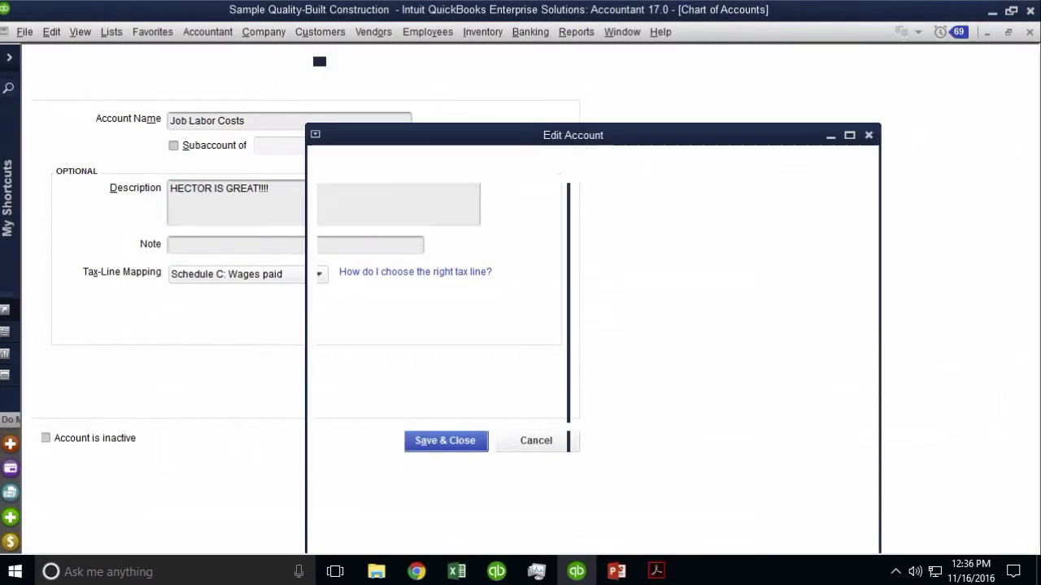
Step: Leave the Chart of Accounts and return to the Profit & Loss report, keeping QuickBooks open
click(1031, 11)
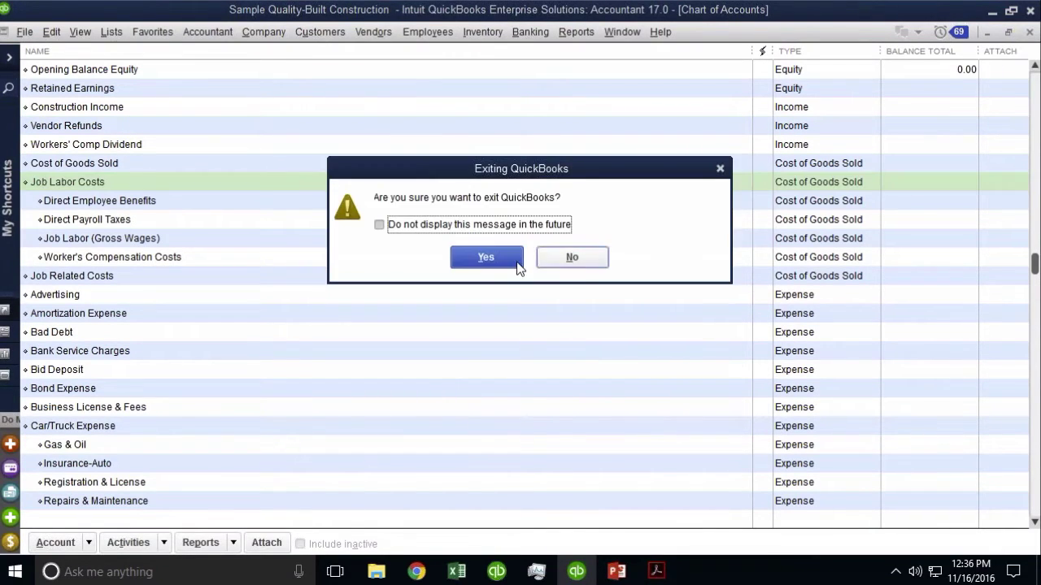
click(571, 258)
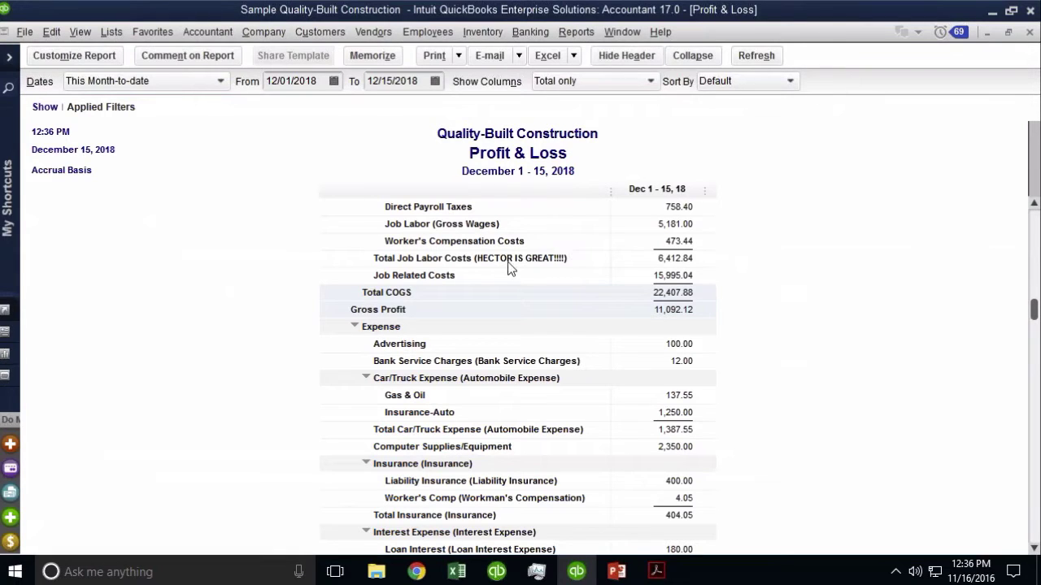
Step: Set the company's Reports & Graphs preferences to show accounts by Description only, save them, and review the Profit & Loss
click(52, 31)
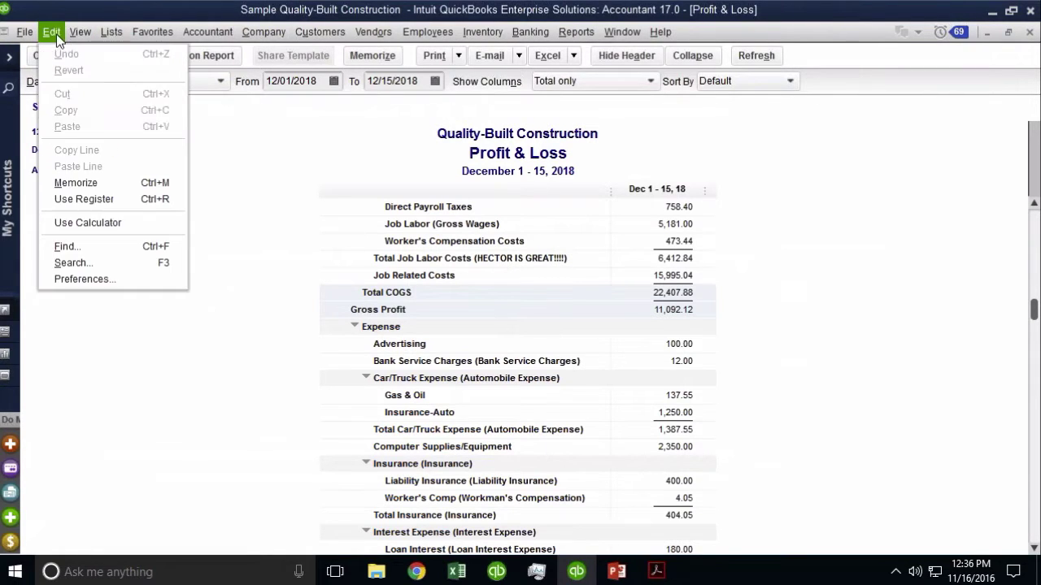
click(85, 279)
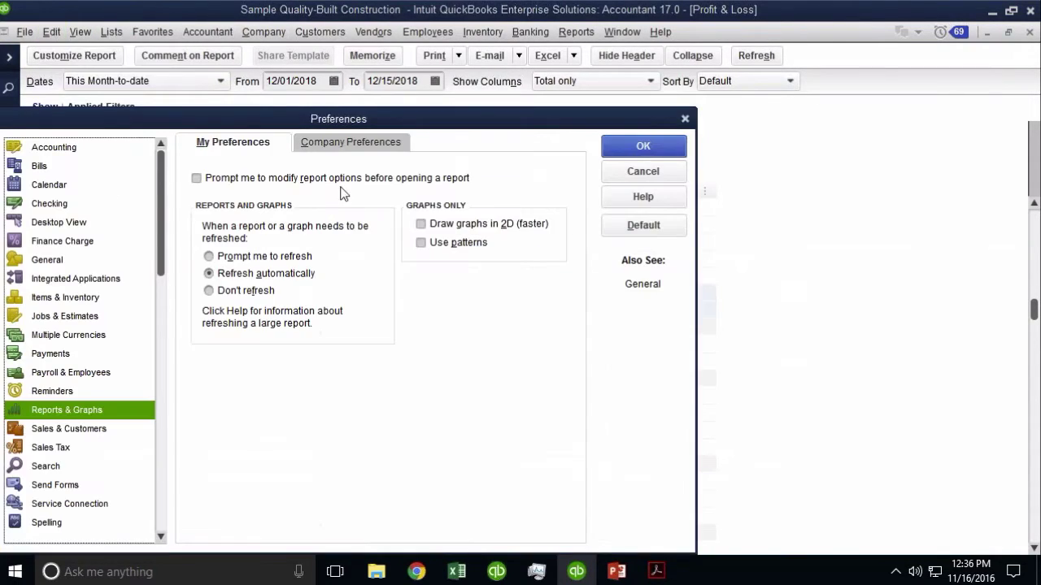
click(351, 142)
click(445, 229)
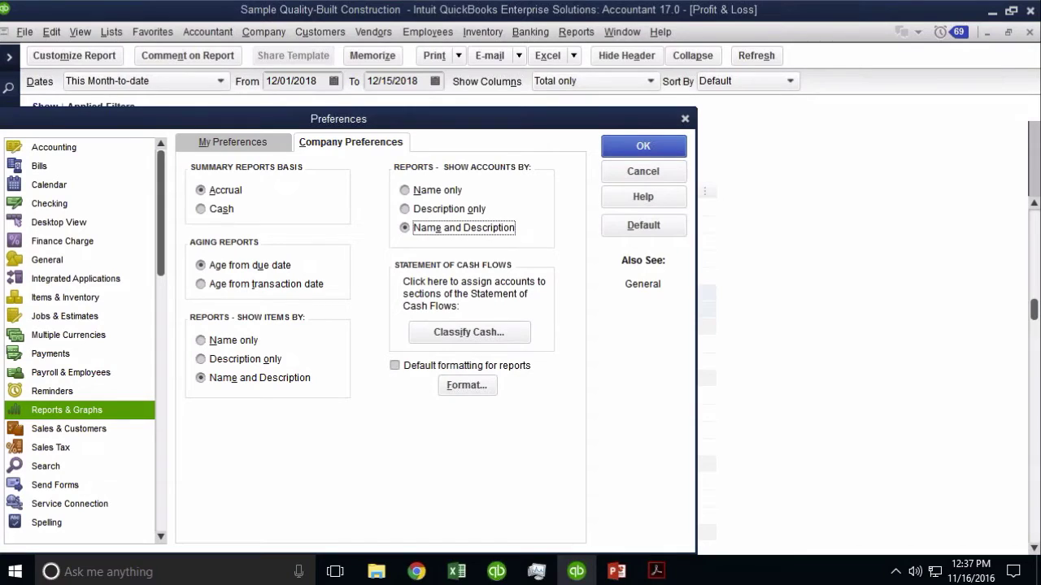
click(451, 210)
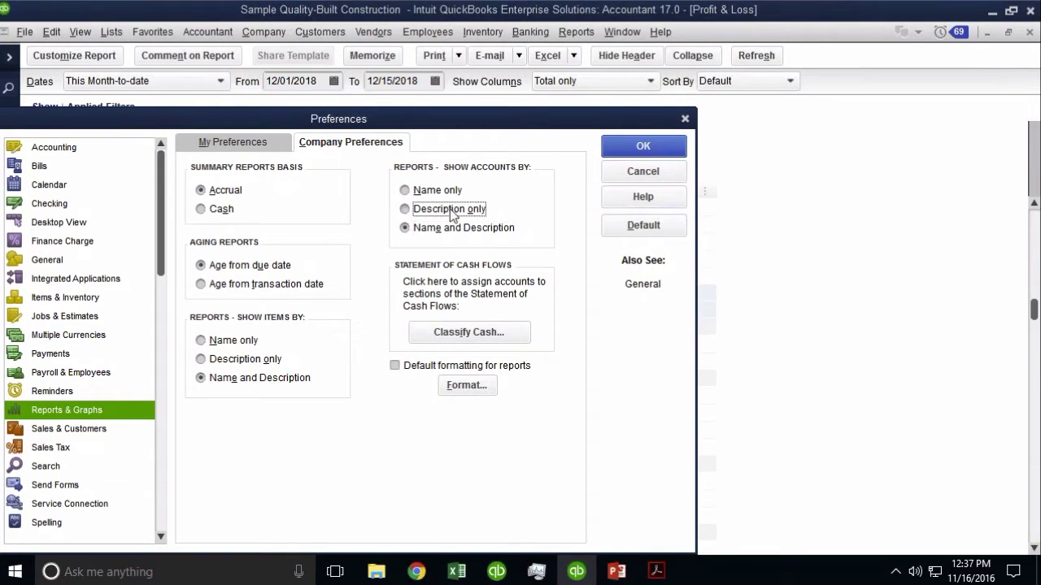
key(ctrl)
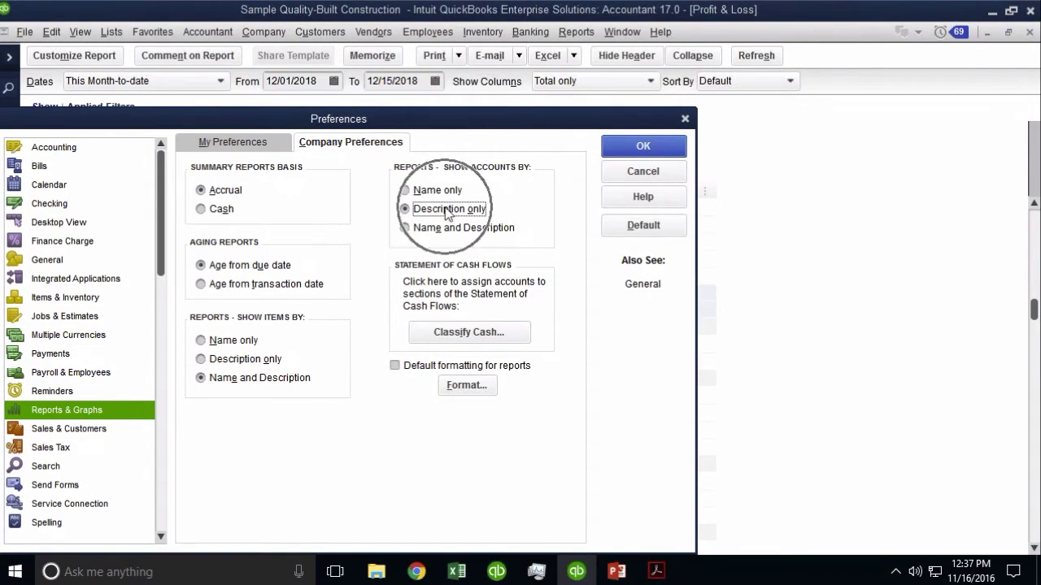
click(643, 148)
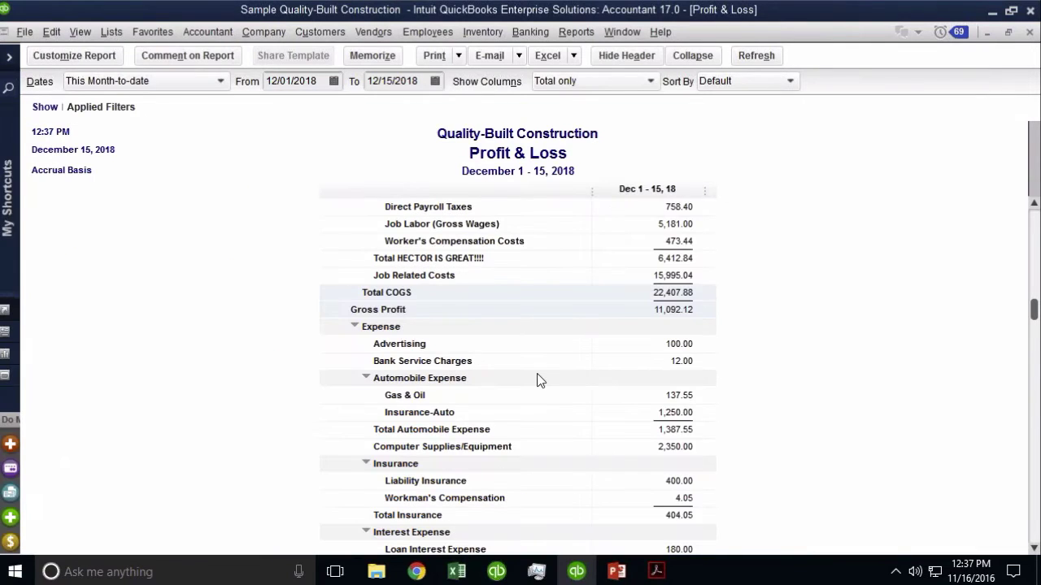
scroll(537, 380, up, 1)
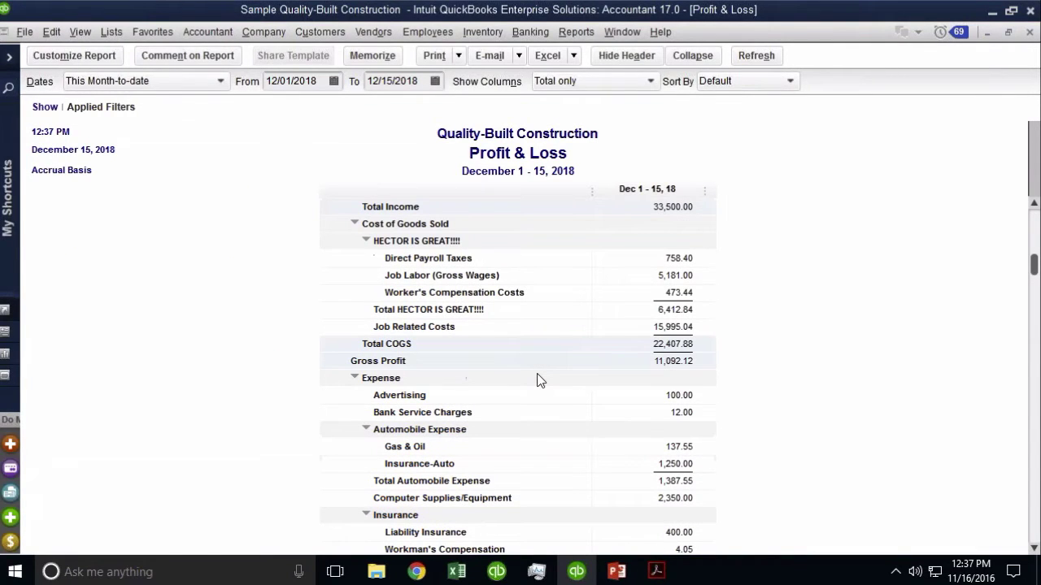
click(51, 32)
click(97, 276)
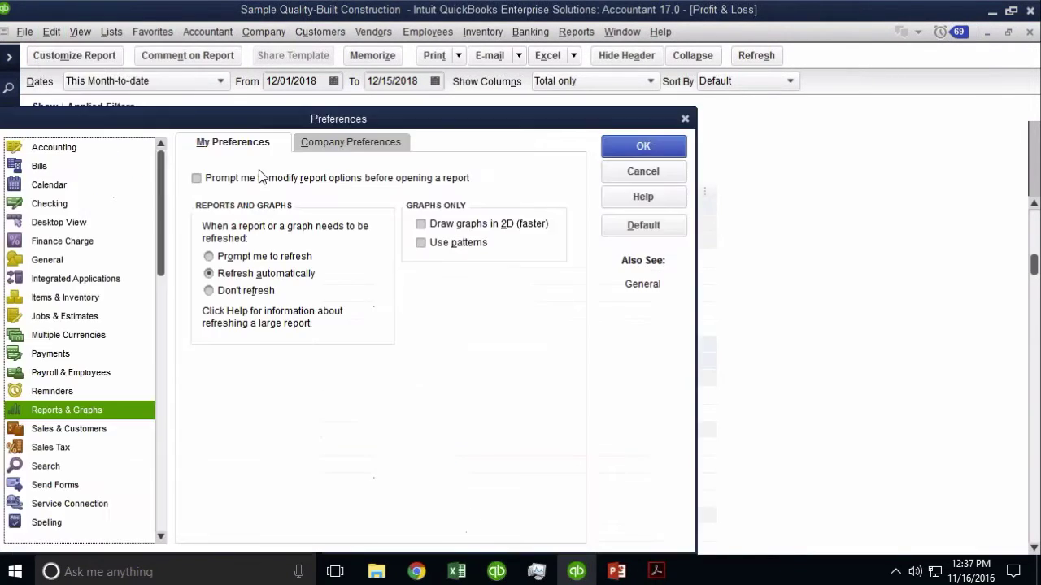
click(352, 144)
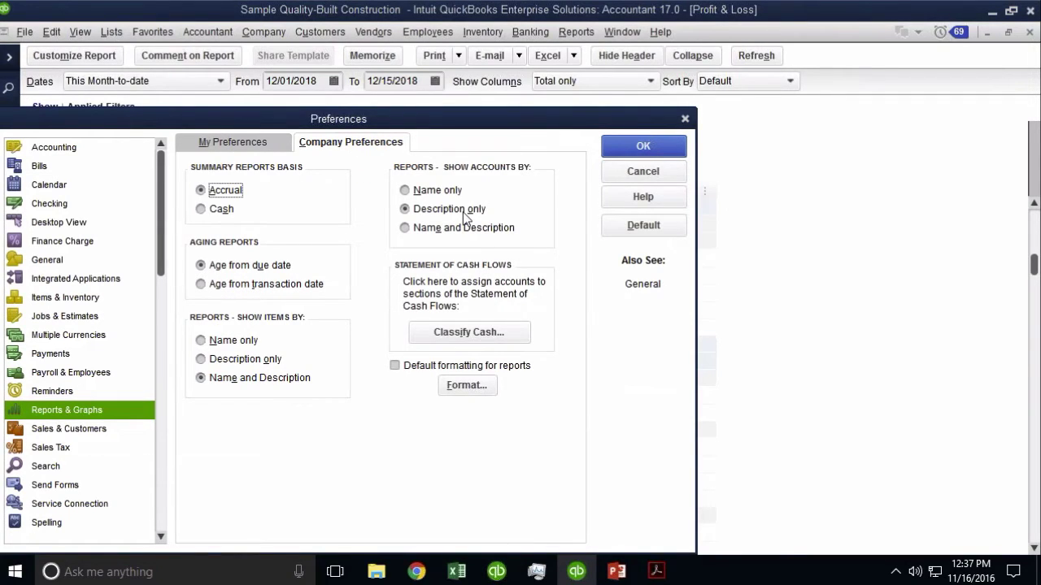
click(439, 192)
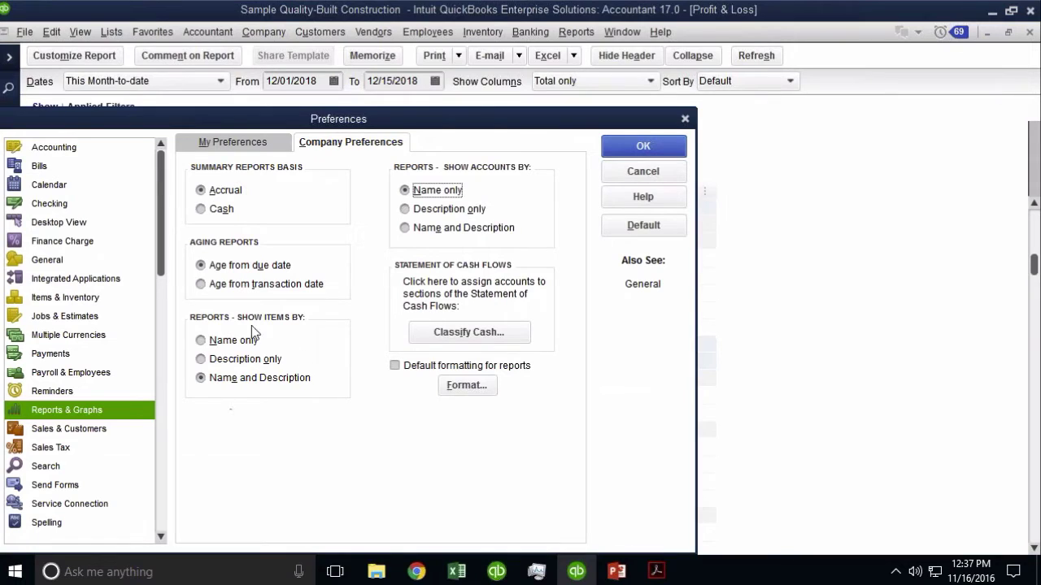
click(641, 171)
Step: Close the Profit & Loss report, and briefly open and close the Inventory Valuation Summary
key(Escape)
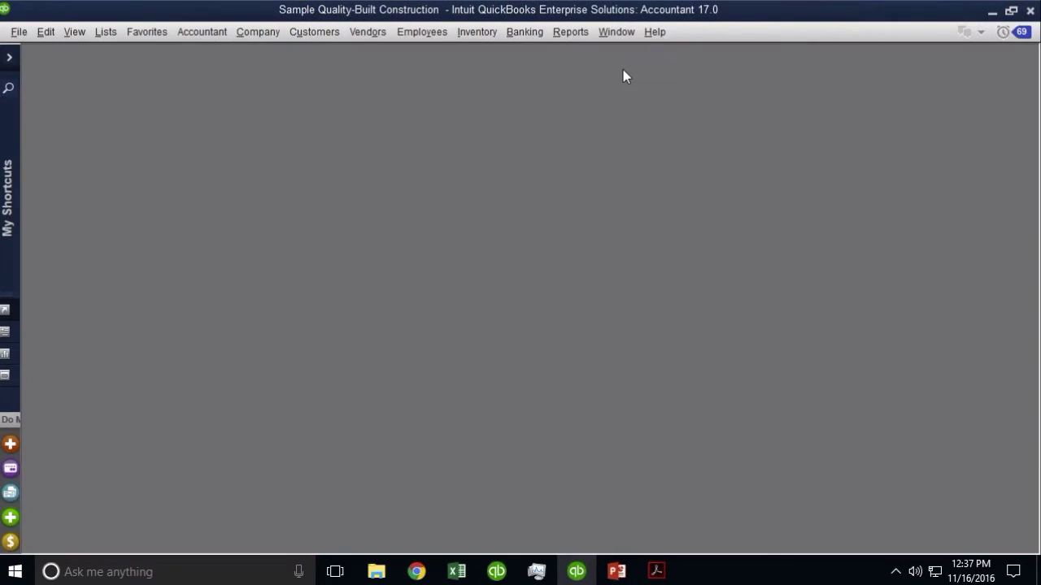
click(568, 38)
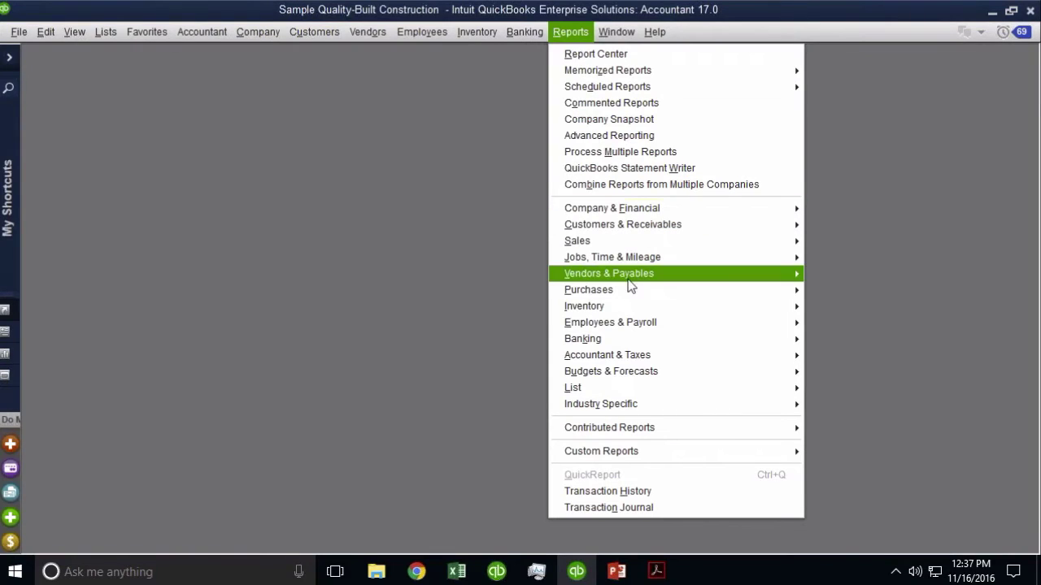
mouse_move(627, 309)
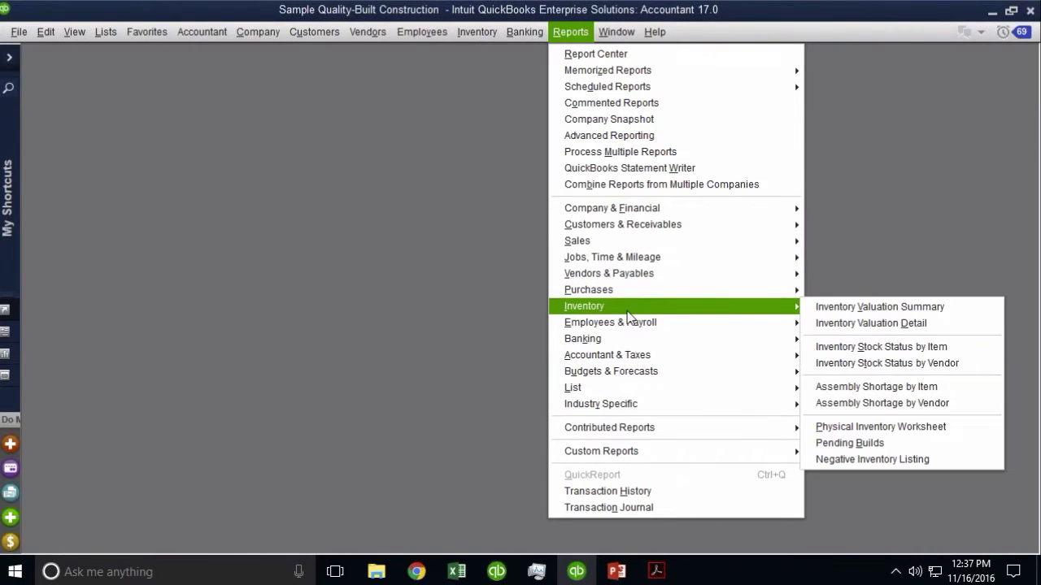
click(837, 309)
key(Escape)
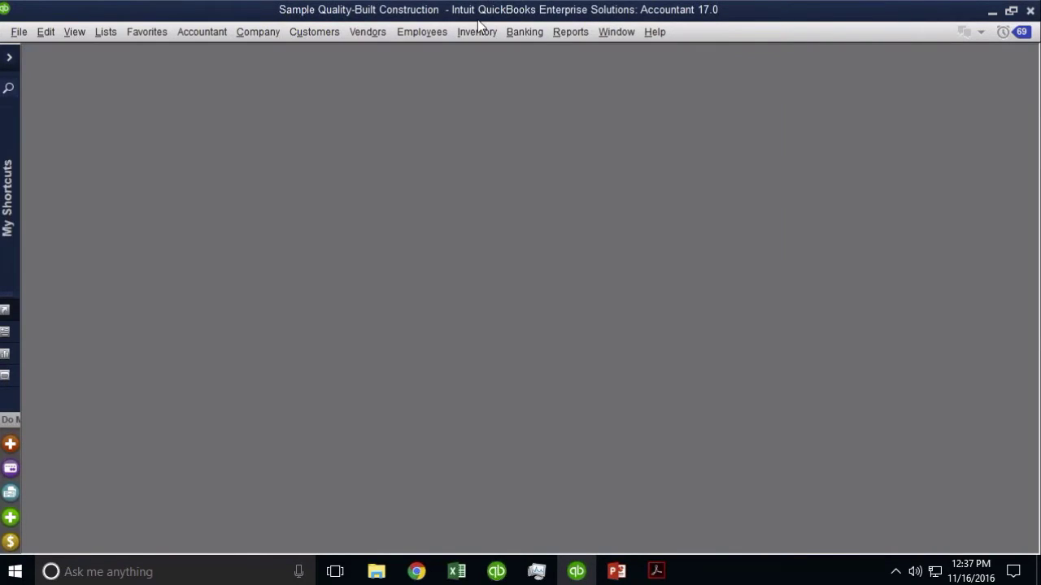
Step: Open the Sales by Item Summary for all dates, maximize it, and widen the item column to read the names and descriptions
click(570, 32)
mouse_move(705, 241)
click(855, 274)
key(a)
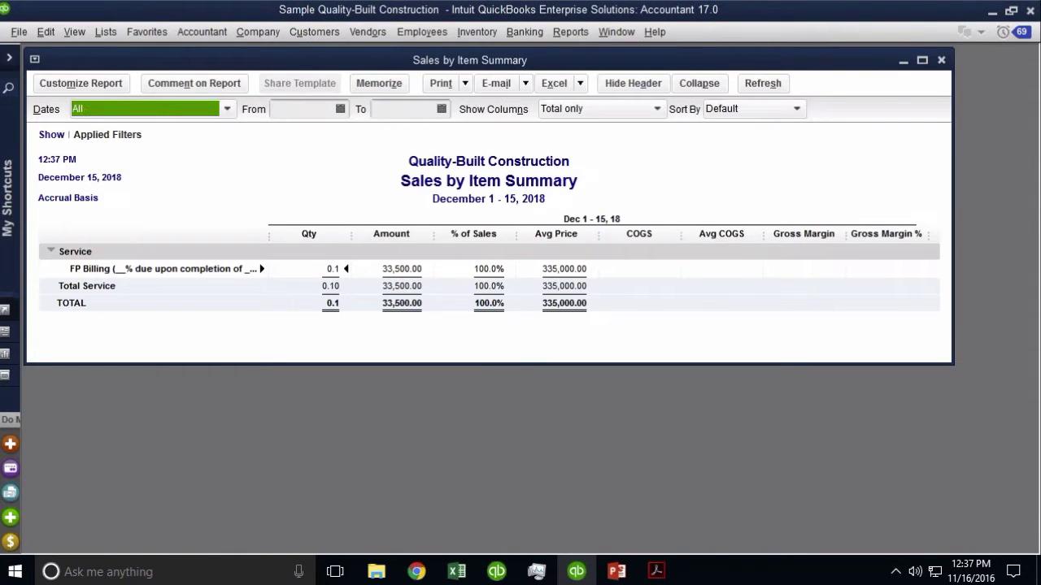
click(922, 60)
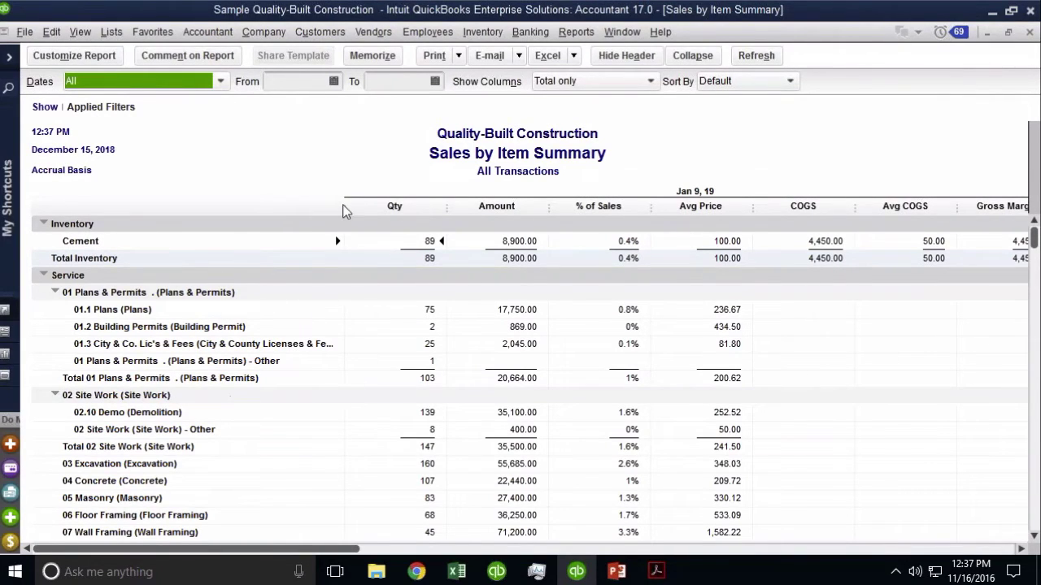
drag(345, 213, 372, 226)
scroll(214, 383, down, 6)
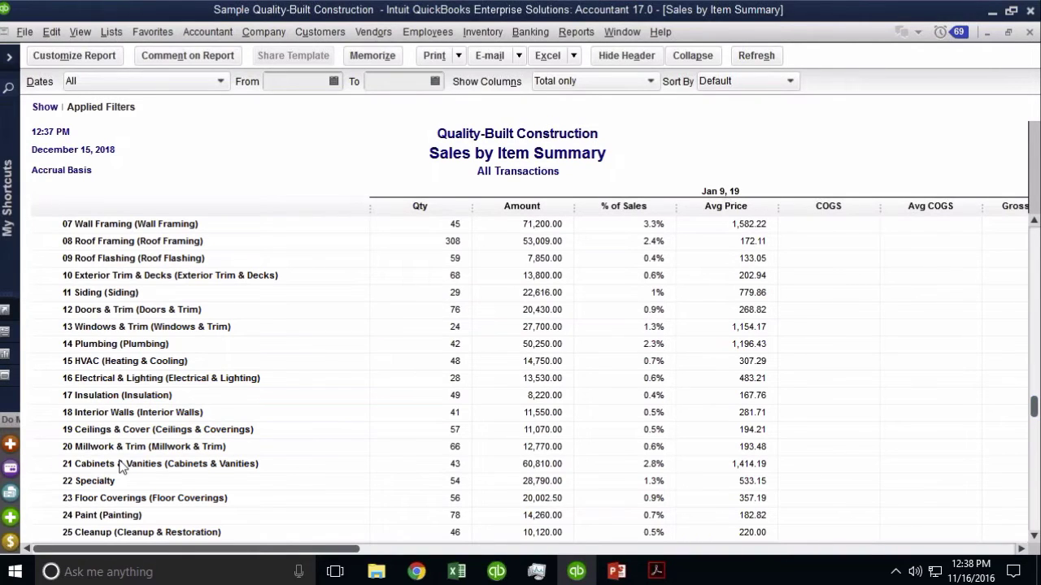
Step: Set the company's Reports & Graphs preferences to show items by Name only, and save the preferences
click(51, 32)
click(81, 279)
click(351, 142)
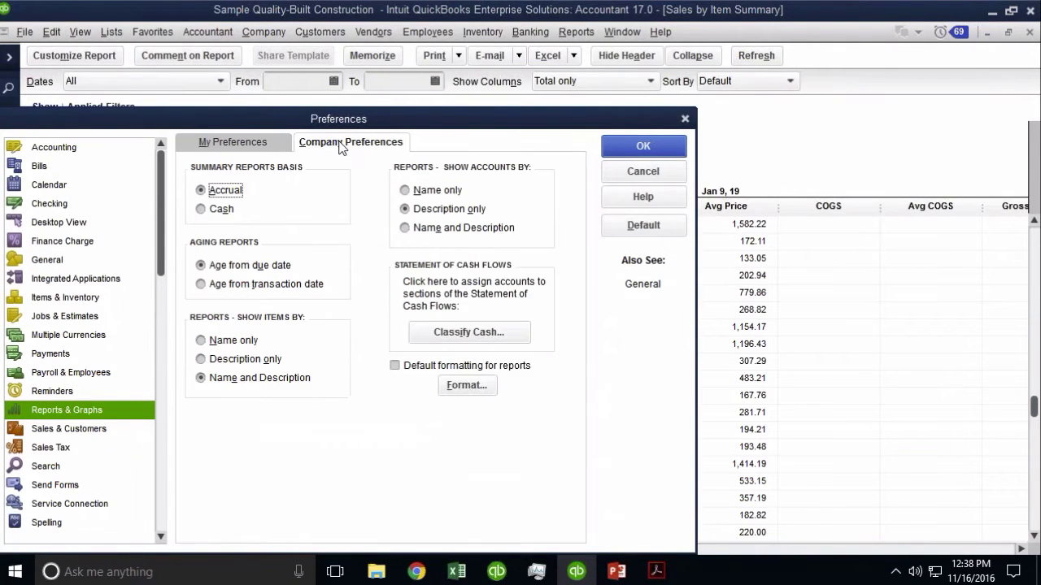
drag(358, 118, 755, 78)
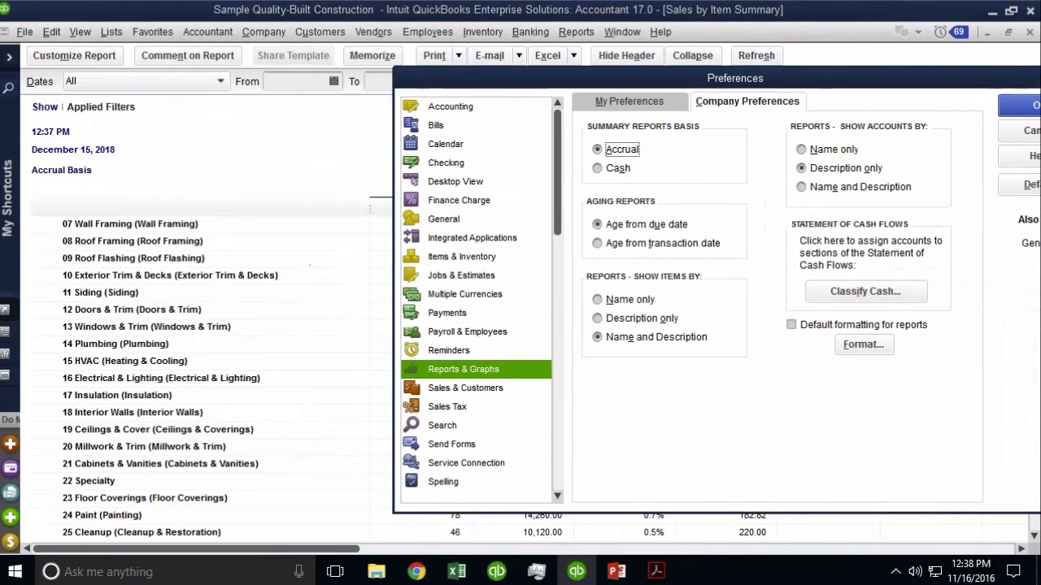
click(652, 342)
click(618, 299)
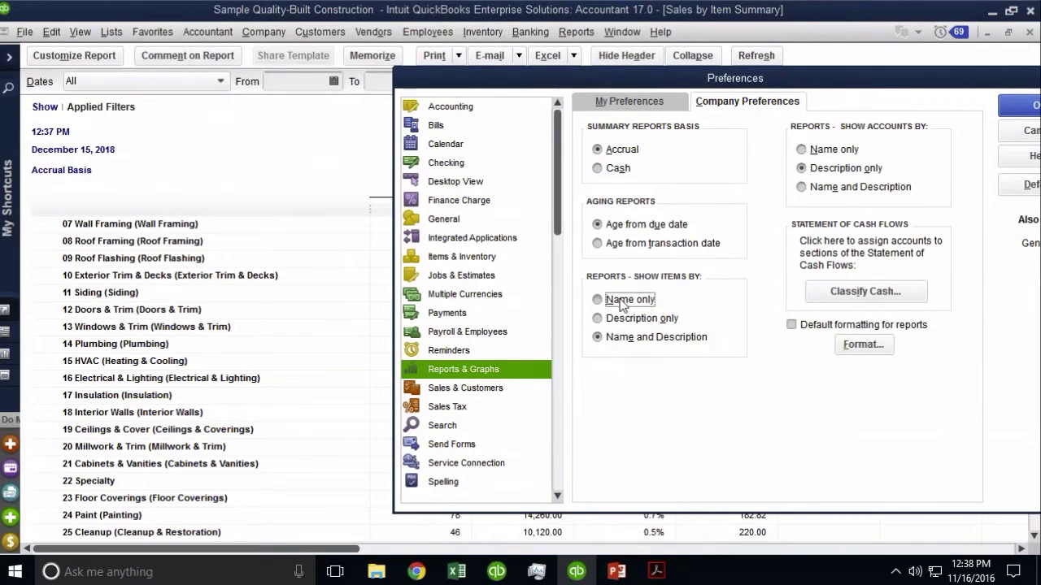
click(1026, 108)
click(1027, 109)
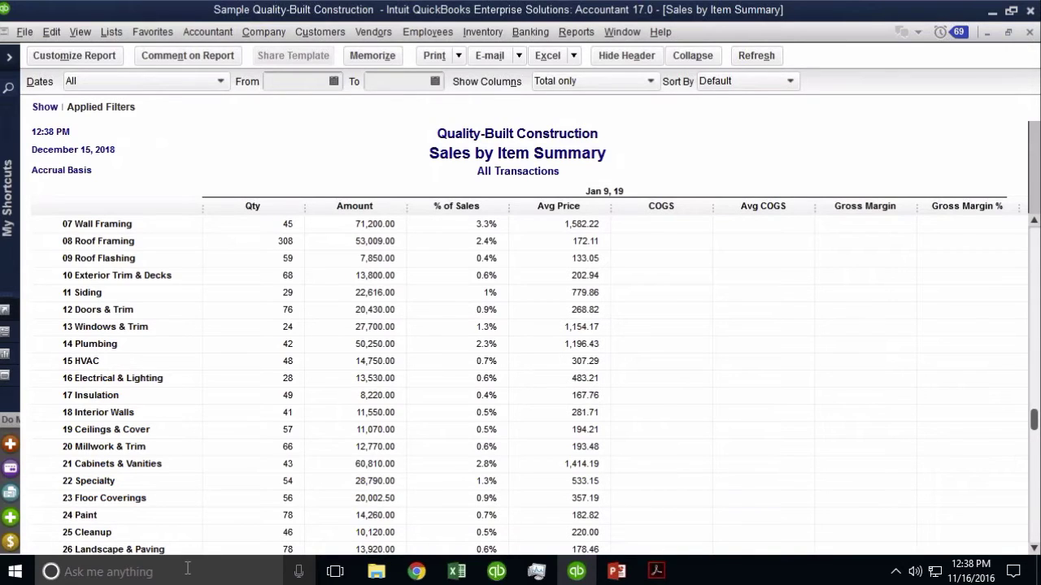
Step: Close the Sales by Item Summary and create a Custom Transaction Detail report with its date range set to This Fiscal Year
key(Escape)
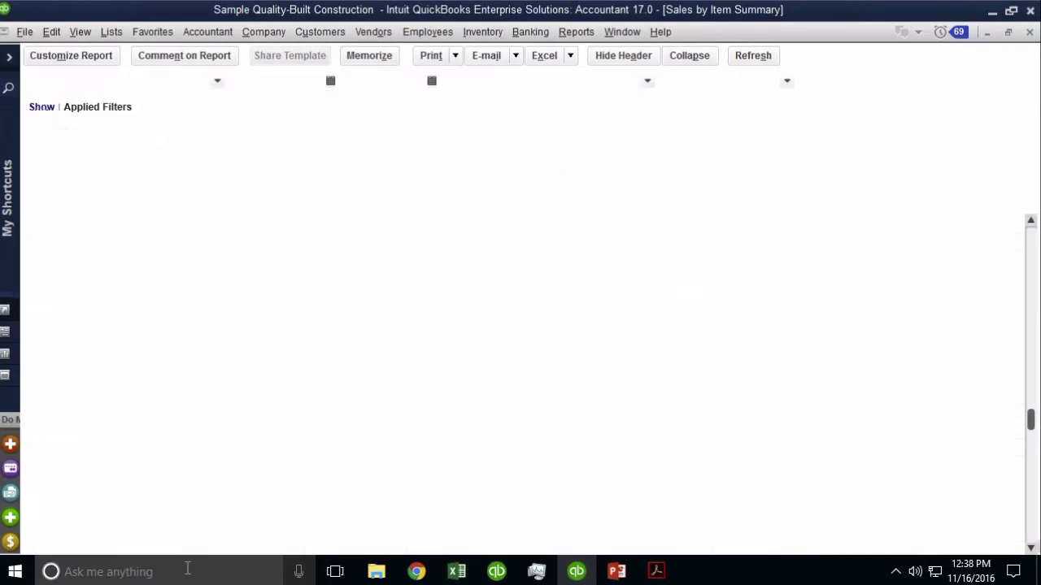
click(569, 32)
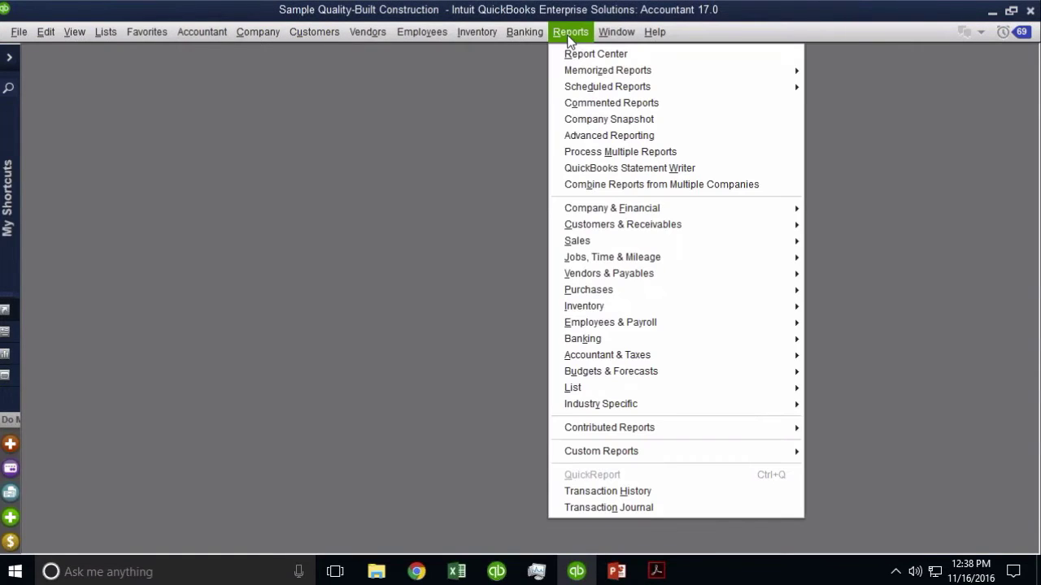
mouse_move(608, 213)
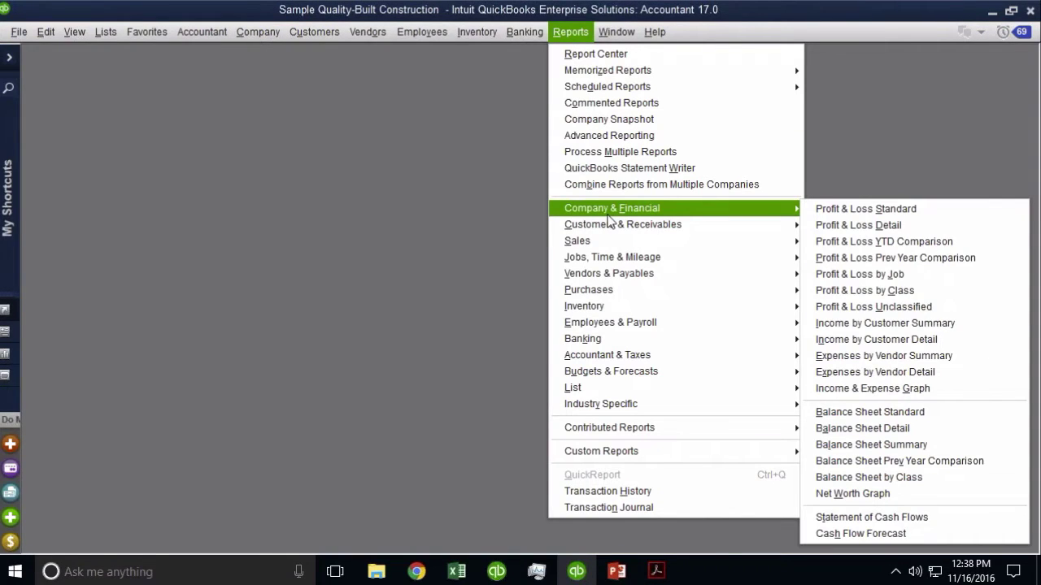
mouse_move(632, 453)
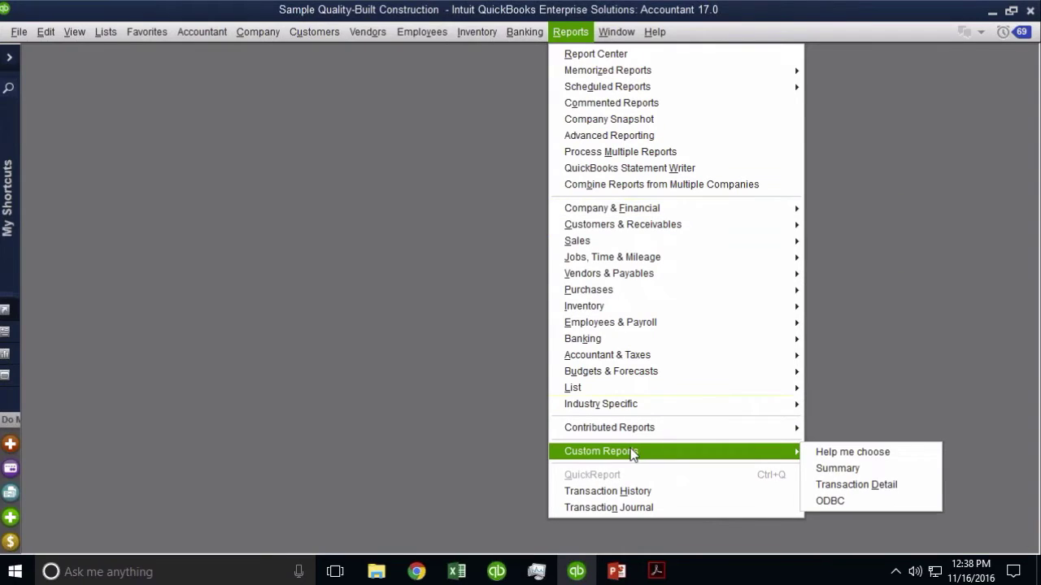
click(883, 489)
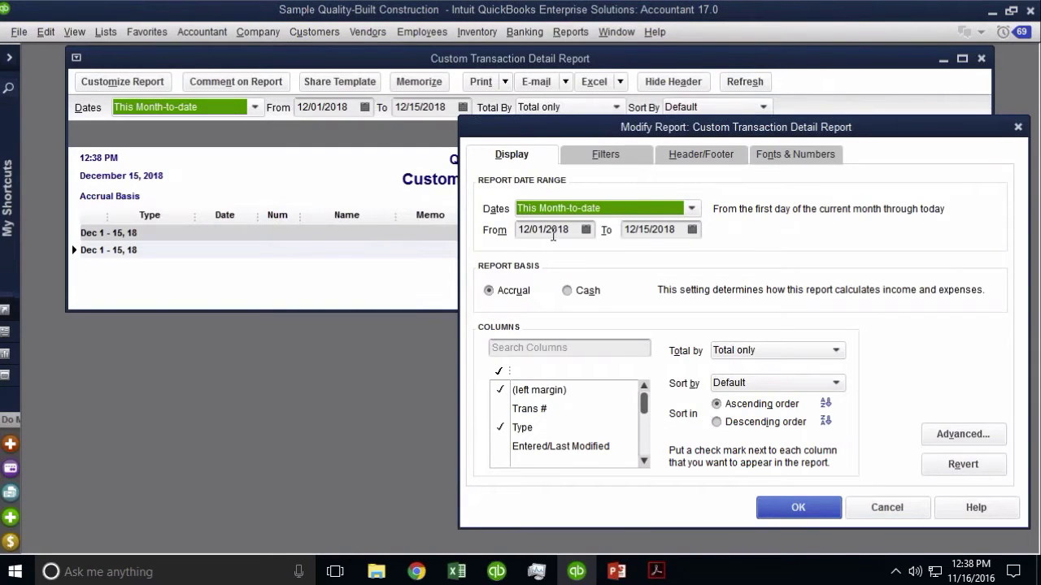
click(557, 210)
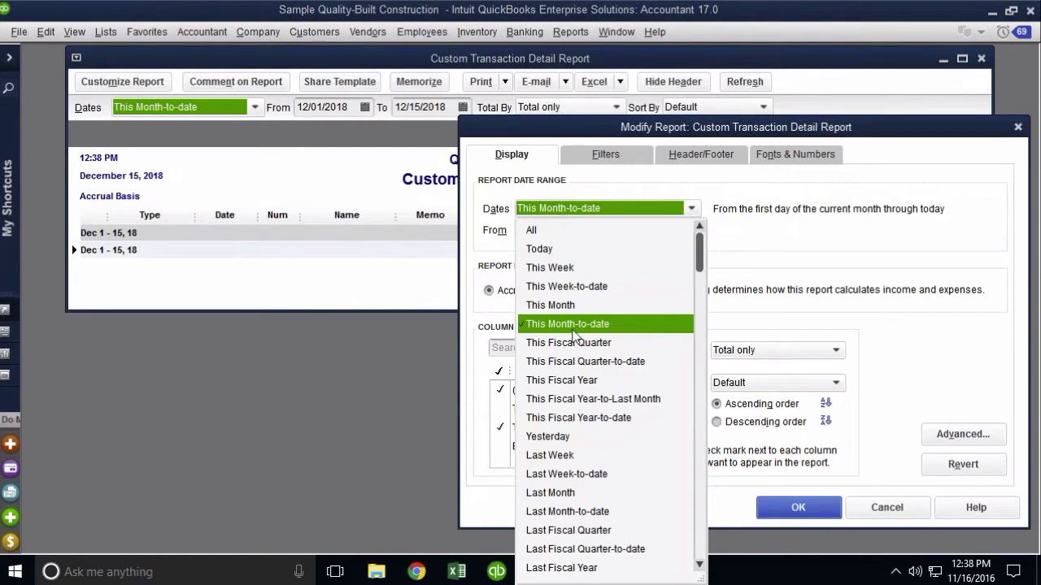
click(568, 384)
Step: Filter the Custom Transaction Detail report by transaction type Invoice
click(605, 154)
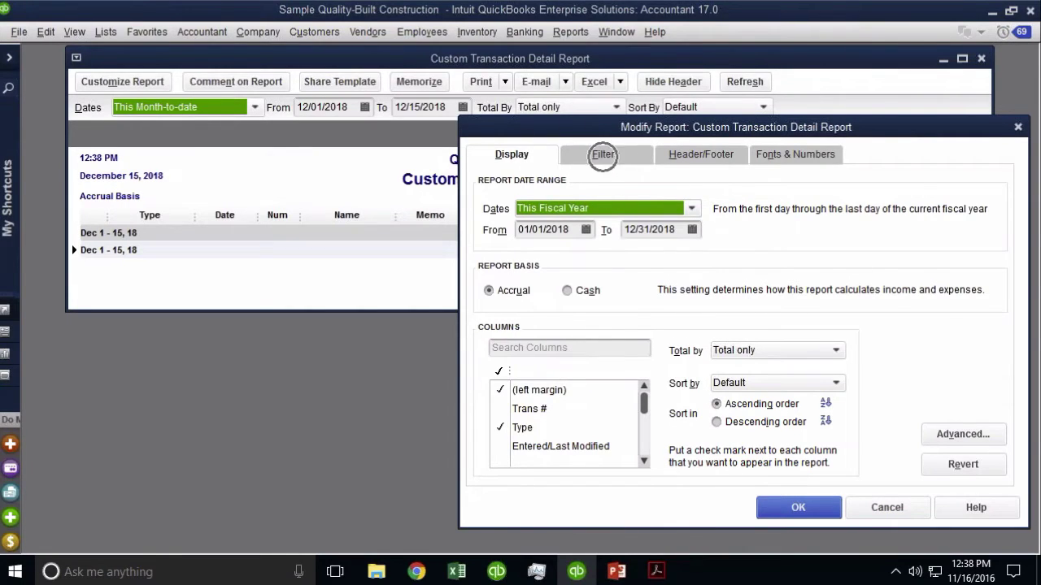
click(532, 303)
key(t)
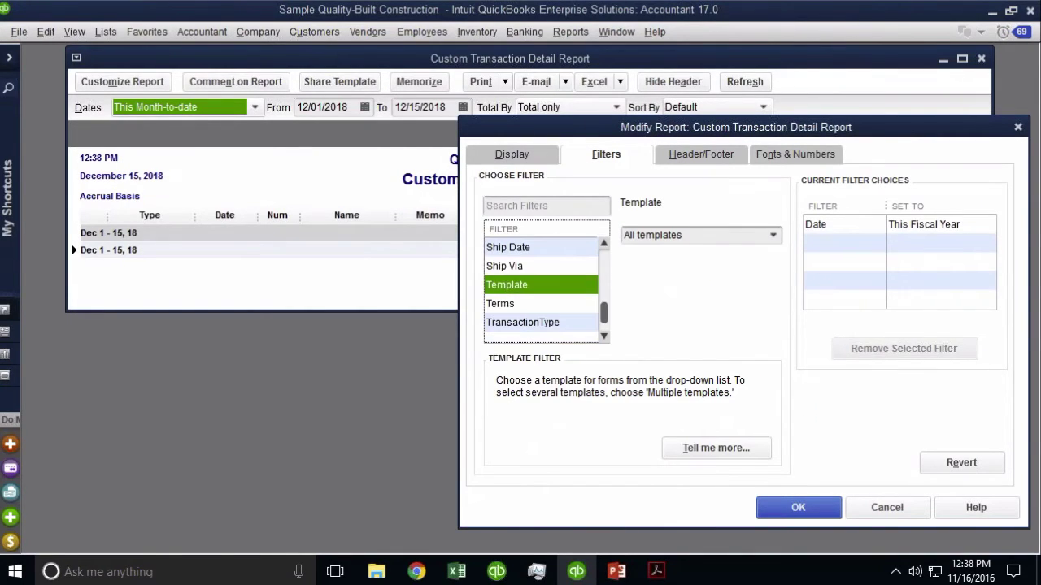
click(523, 322)
click(657, 235)
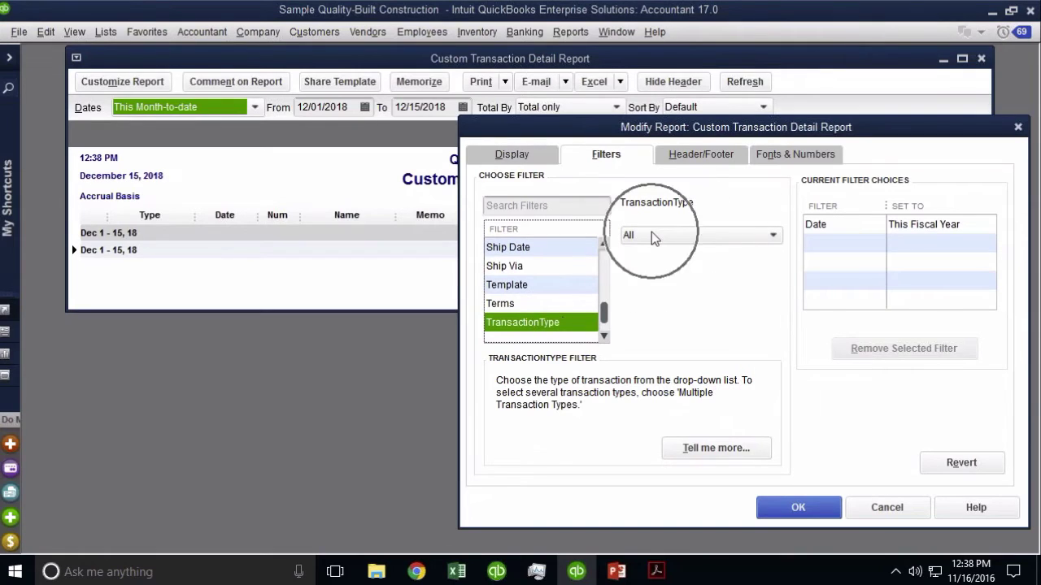
click(660, 355)
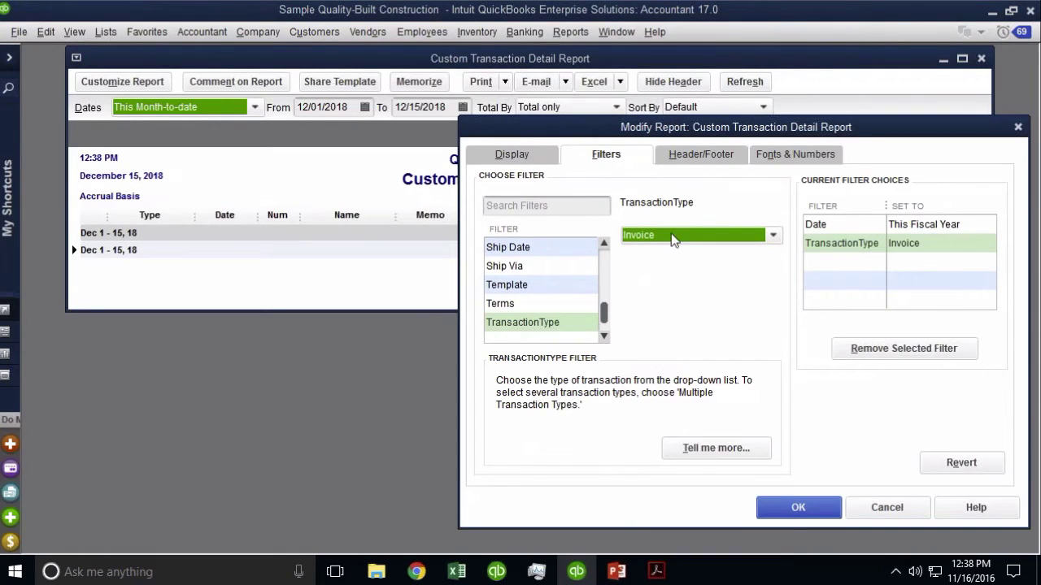
Step: Add a Detail Level filter of All except summary and apply the modifications to the Custom Transaction Detail report
click(538, 266)
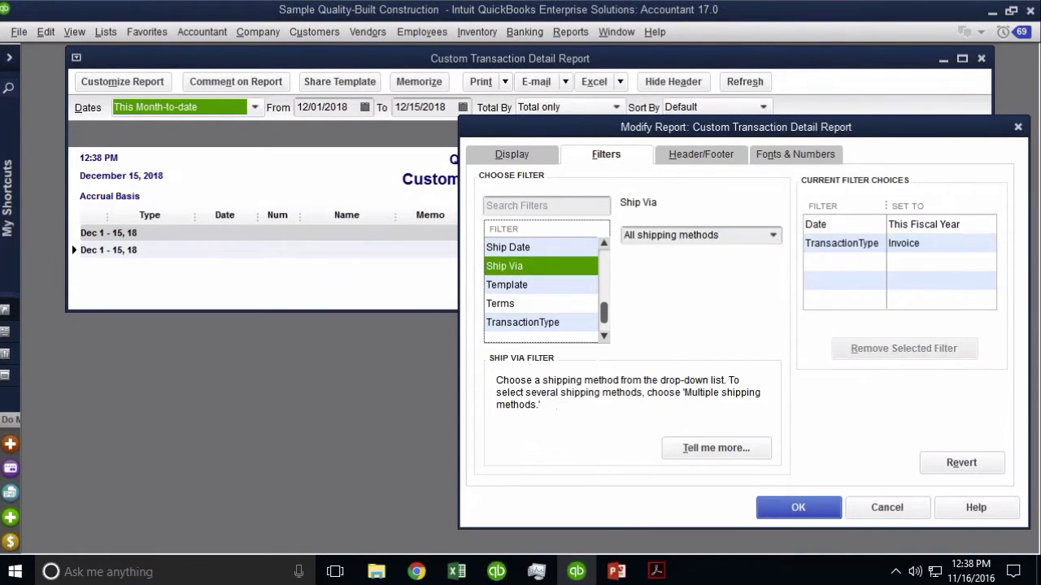
key(d)
key(d)
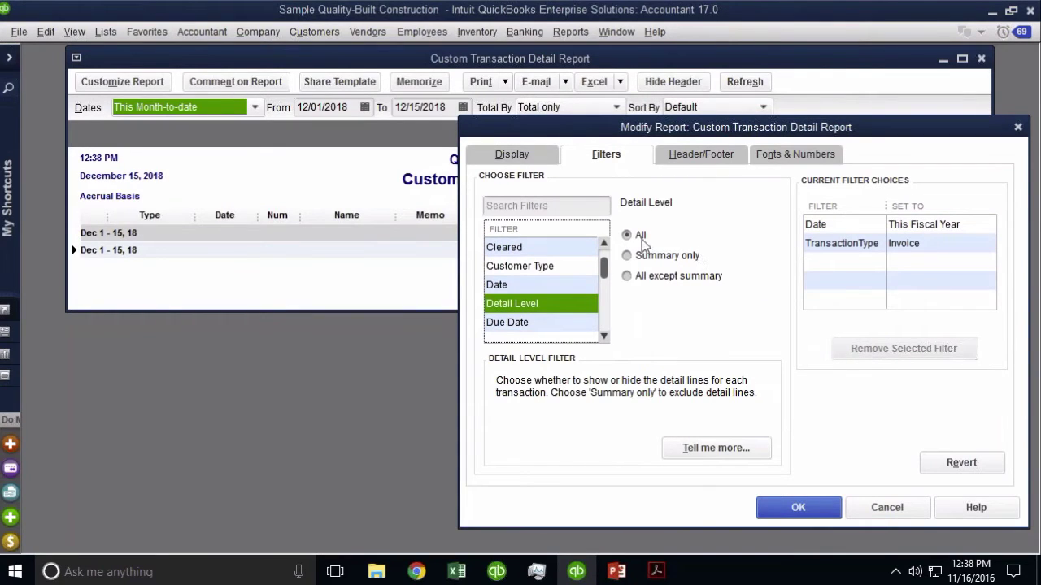
click(663, 277)
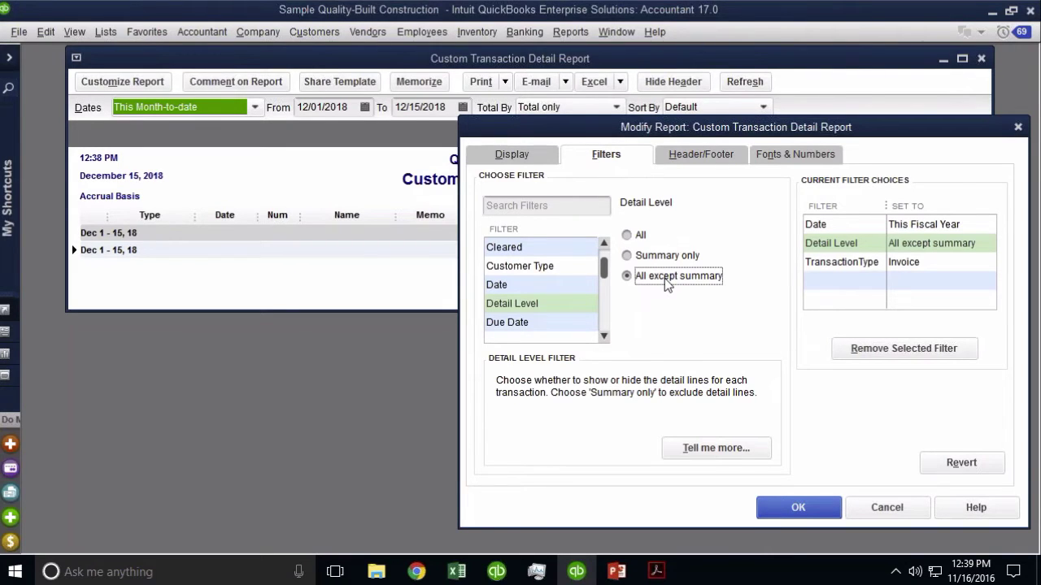
click(798, 508)
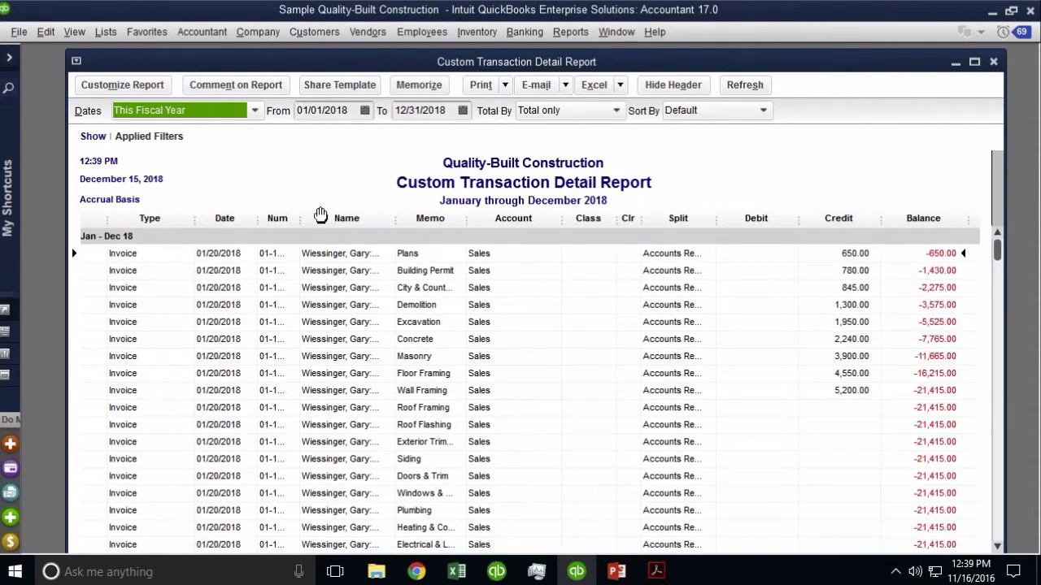
Step: Add the Item and Item Description columns to the Custom Transaction Detail report
click(109, 88)
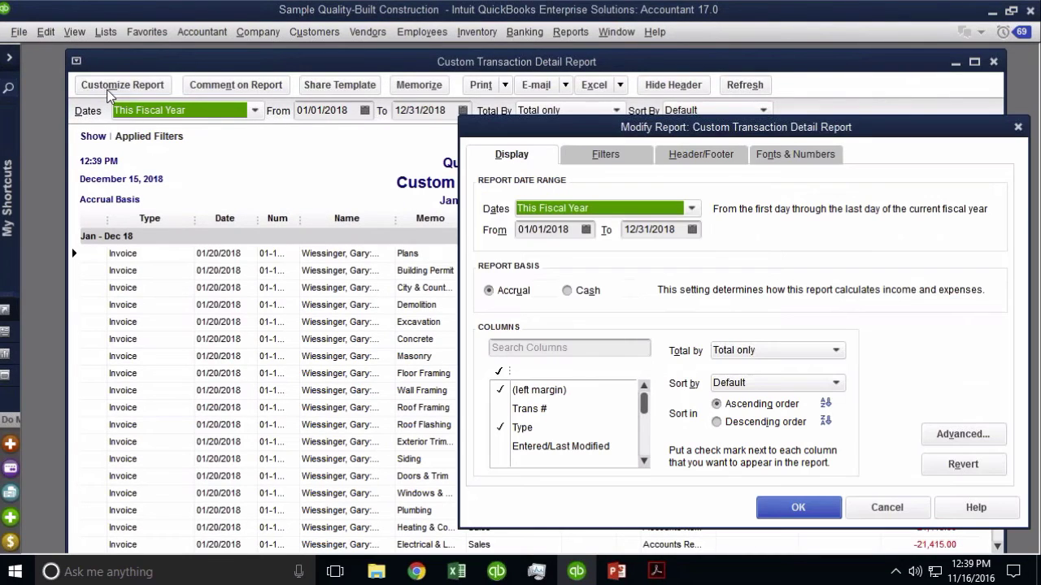
click(544, 351)
text(item)
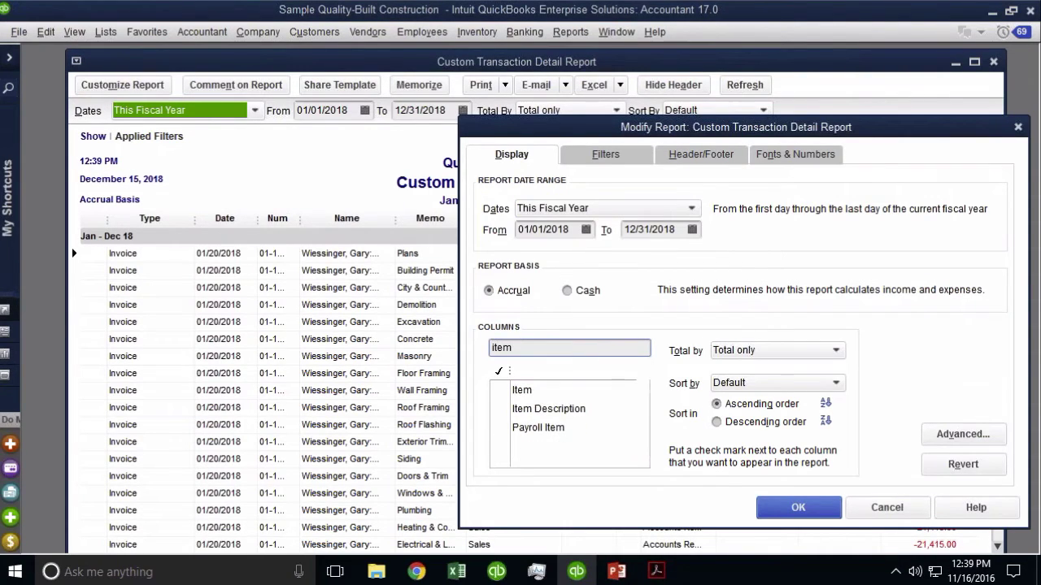
click(518, 391)
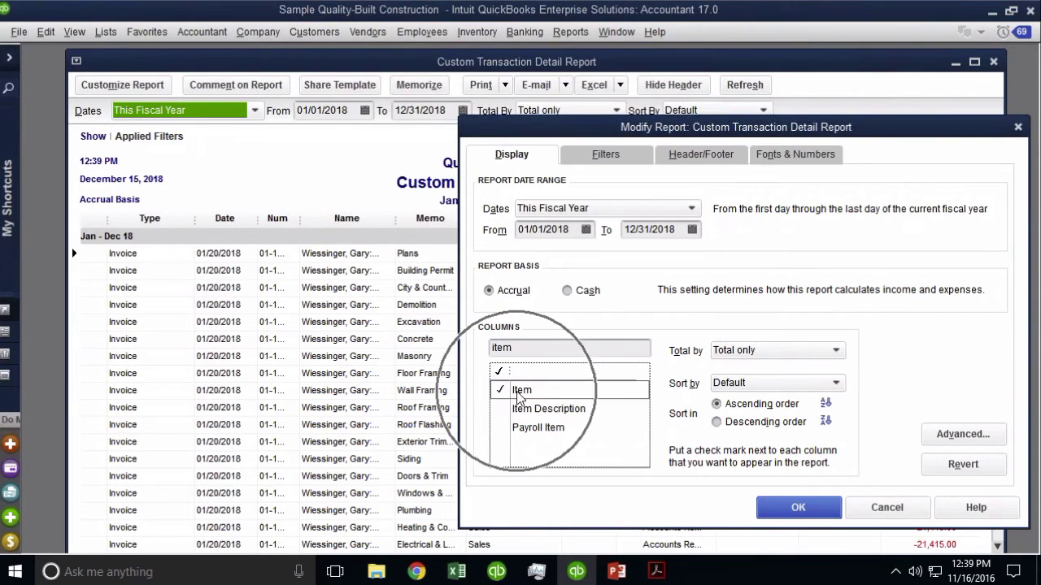
click(511, 409)
click(793, 506)
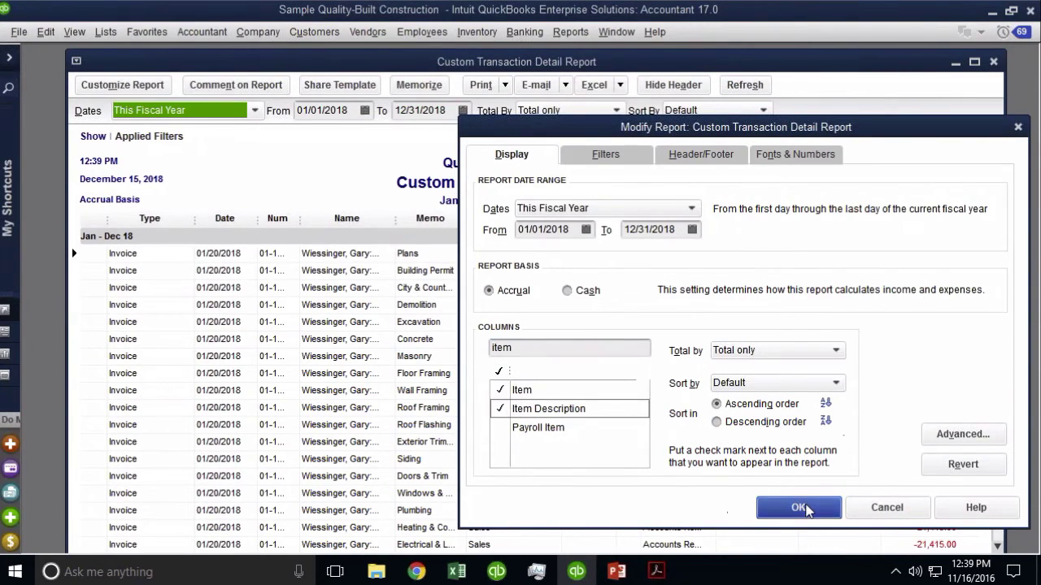
Step: Widen the report's Item column so the full item names can be read
drag(478, 218, 525, 222)
drag(718, 218, 720, 224)
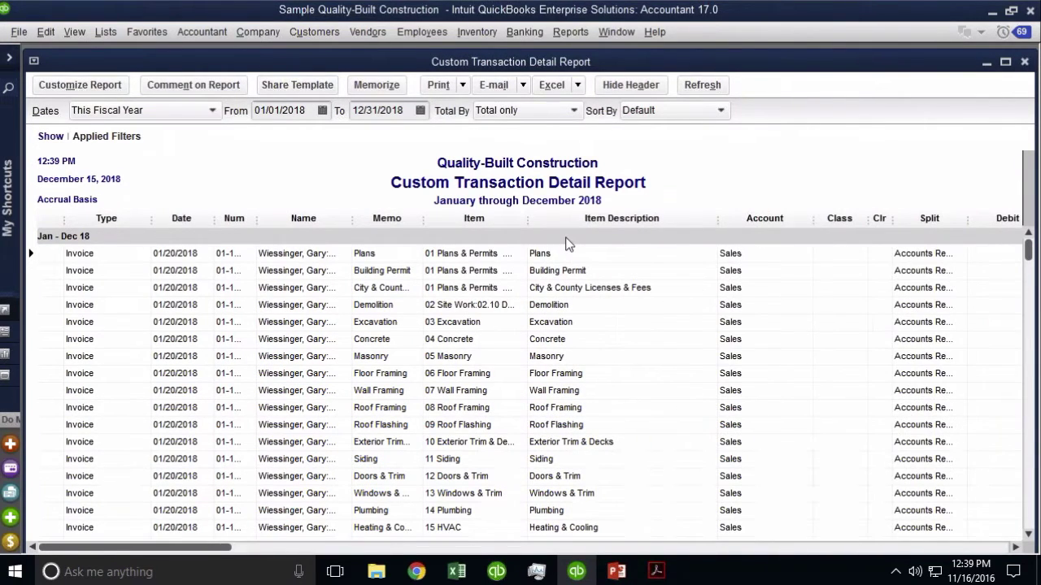
drag(528, 220, 639, 222)
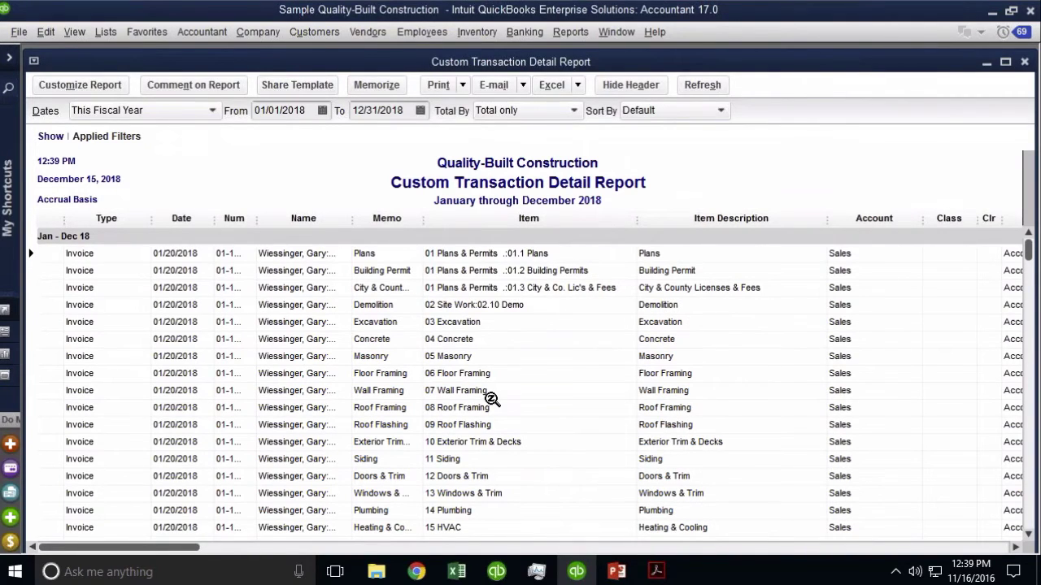
Step: Set the company's Reports & Graphs preferences to show items by Name and Description, and widen the report's Item column further
click(55, 33)
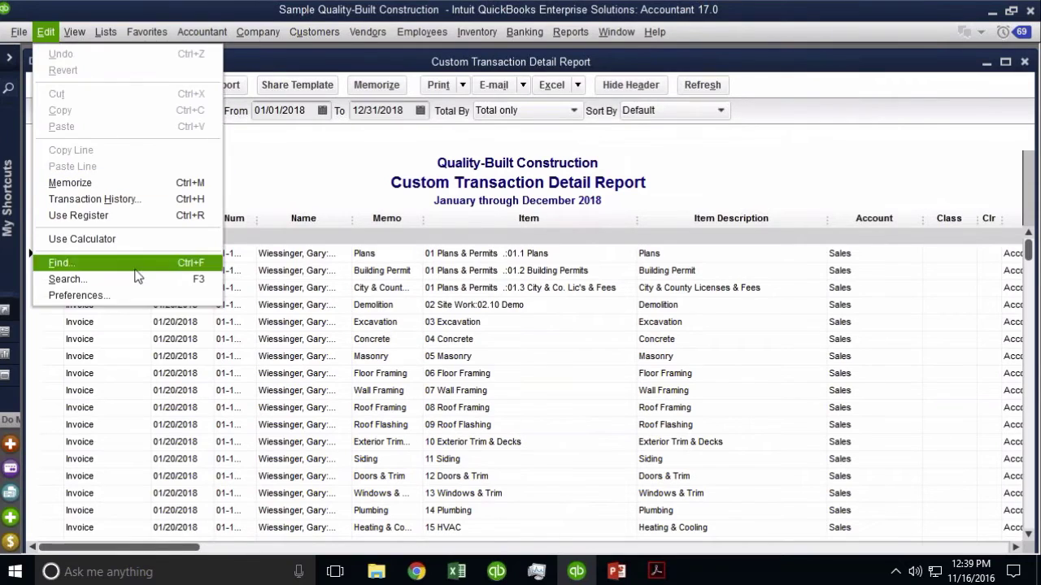
click(122, 295)
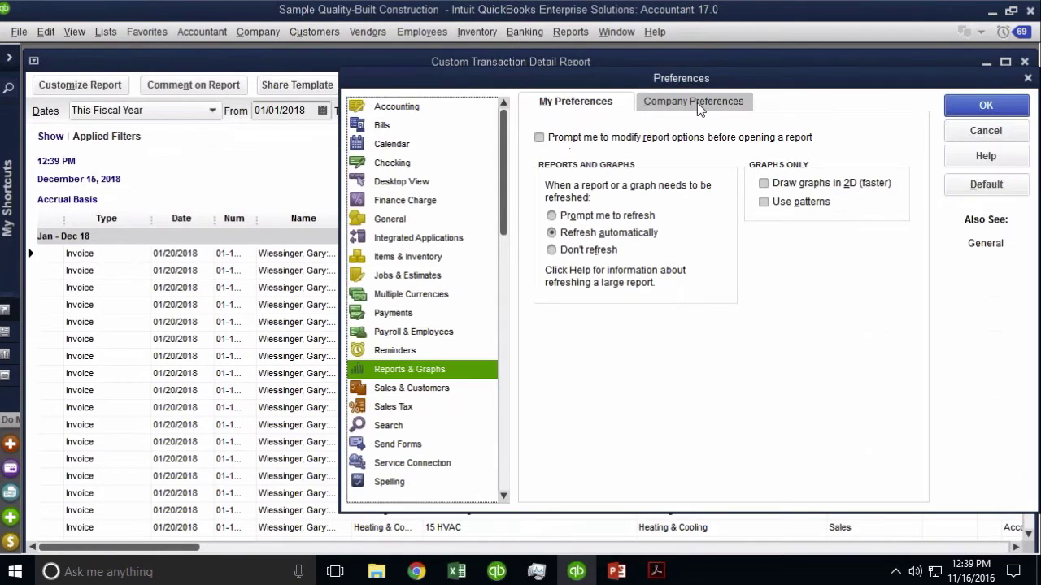
click(697, 103)
click(397, 371)
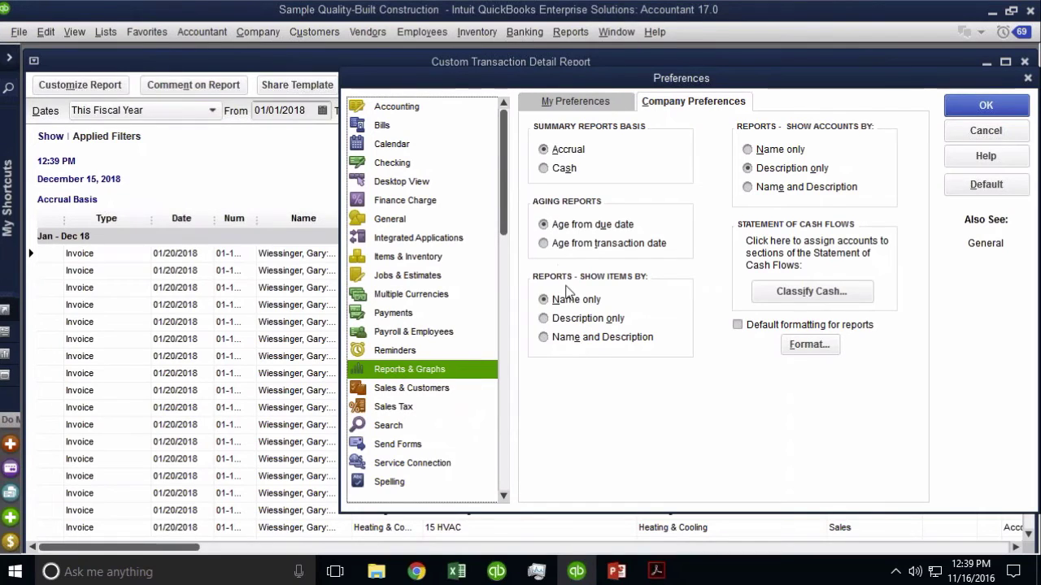
click(596, 338)
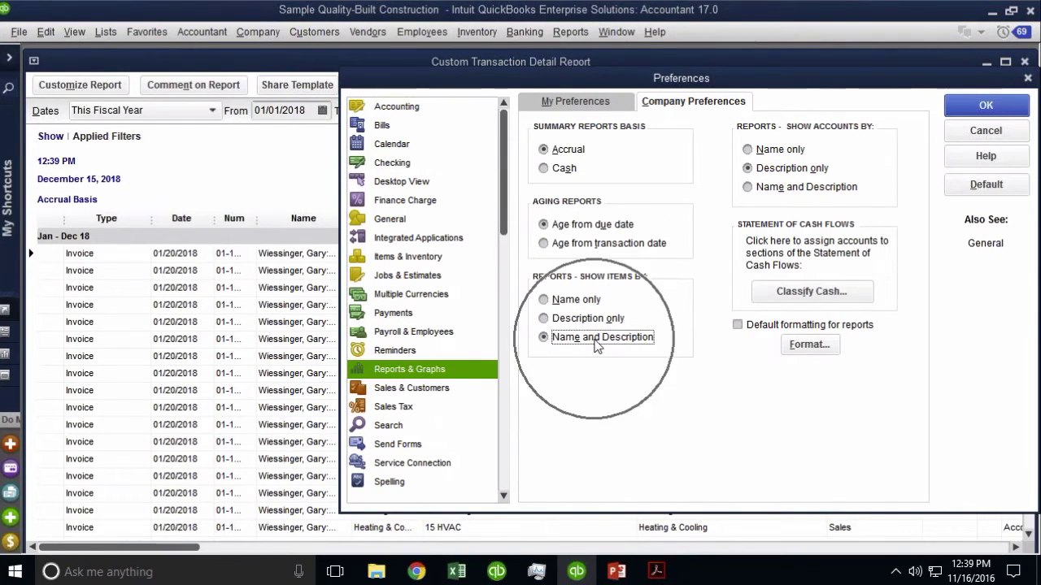
click(985, 106)
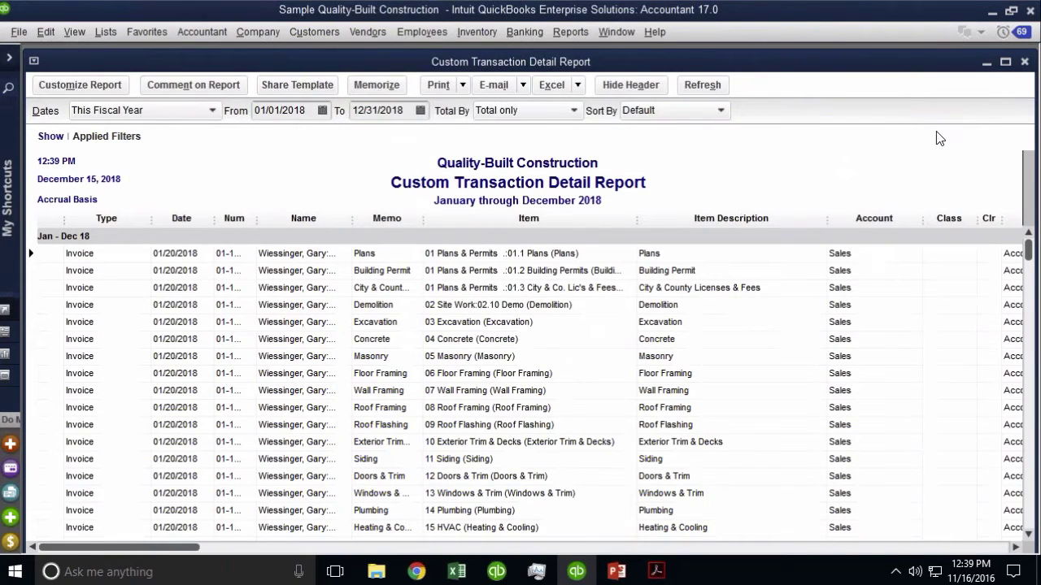
drag(637, 217, 667, 217)
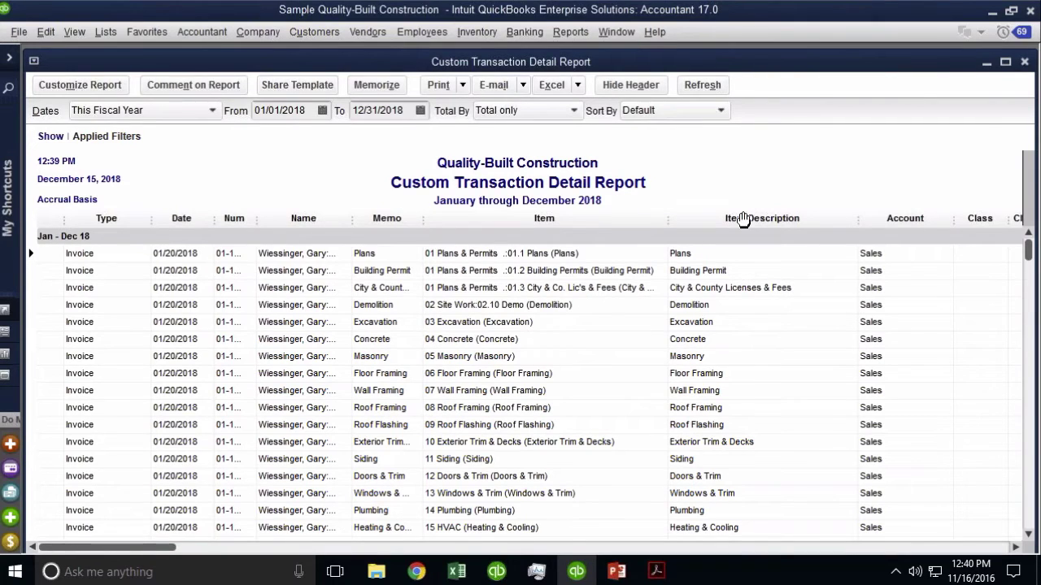
Step: Open the invoice behind the report's first Floor Framing line and maximize its window
click(693, 376)
double_click(708, 378)
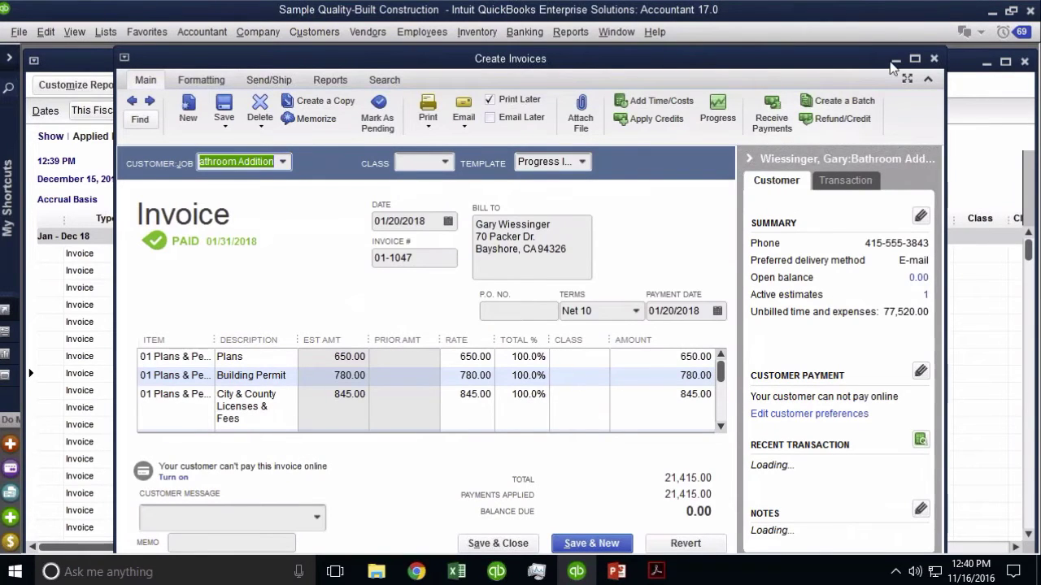
click(914, 58)
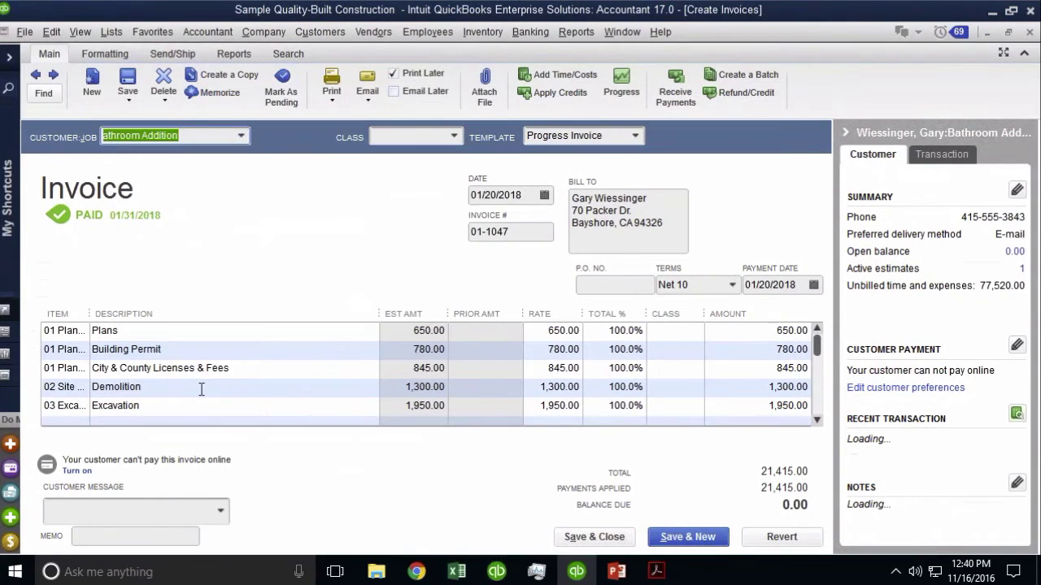
click(817, 398)
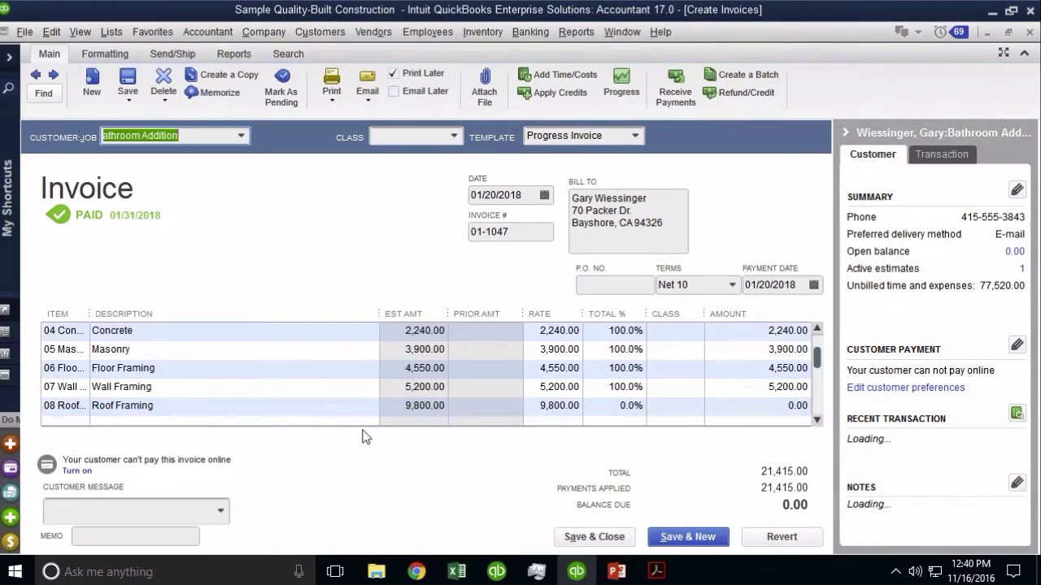
Step: Change the Floor Framing line's description to INVOICE DESCRIPTION OF ITEM, then save and close the invoice, accepting the past-transaction change
click(179, 371)
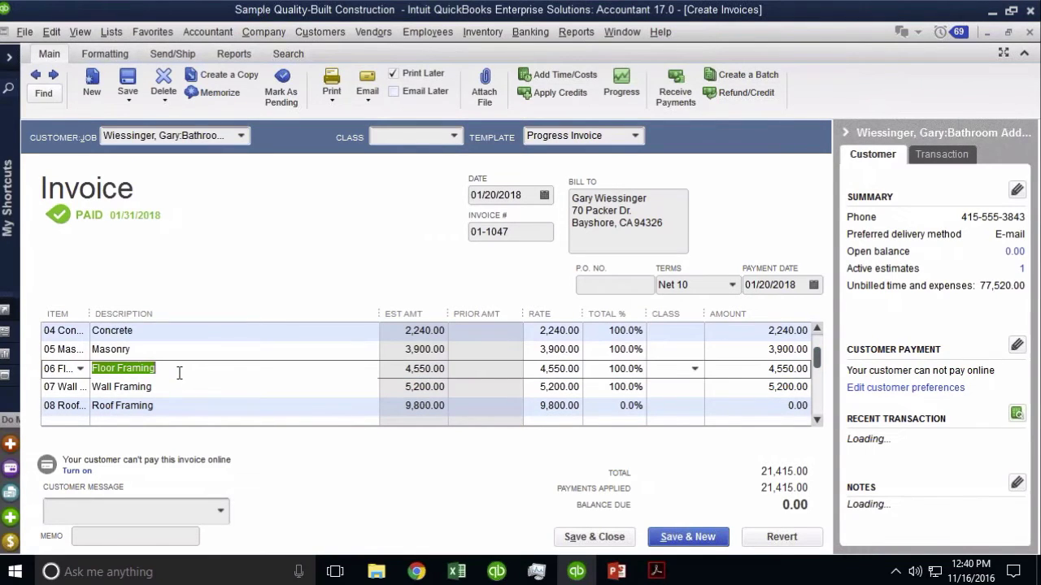
text(INVOICE DEC)
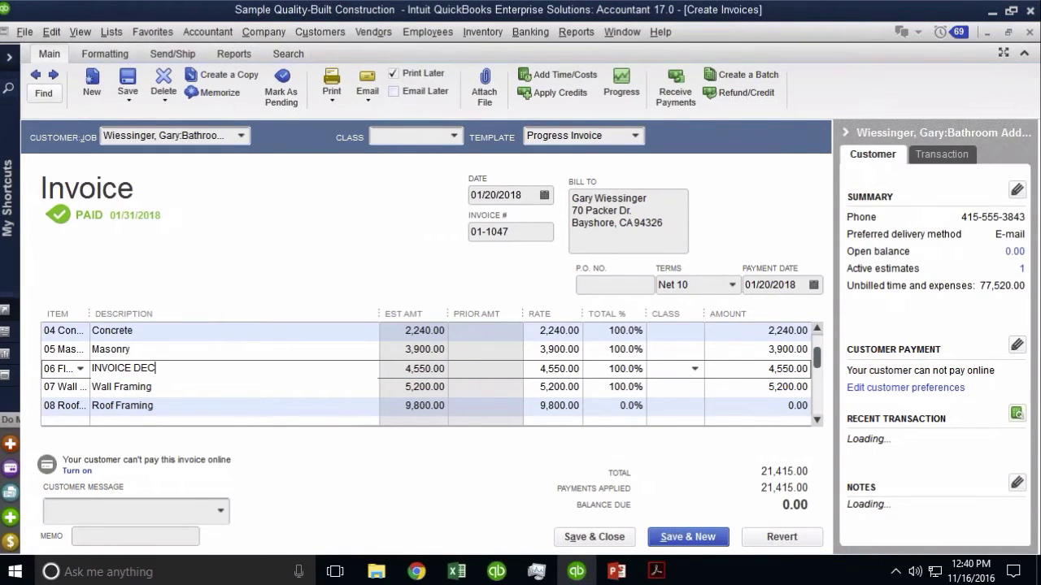
text(RIPTION OF ITEM)
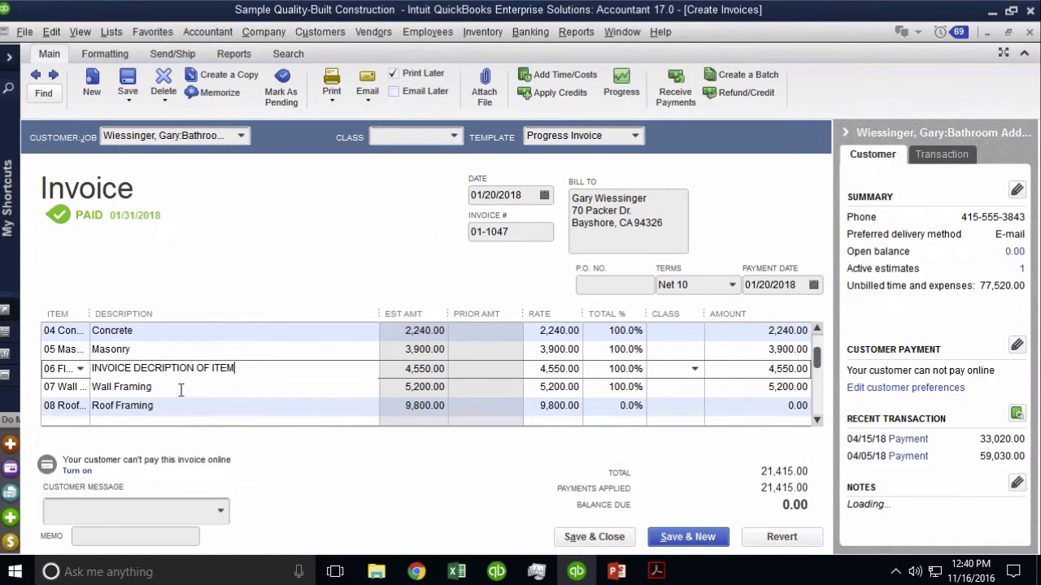
click(150, 368)
text(S)
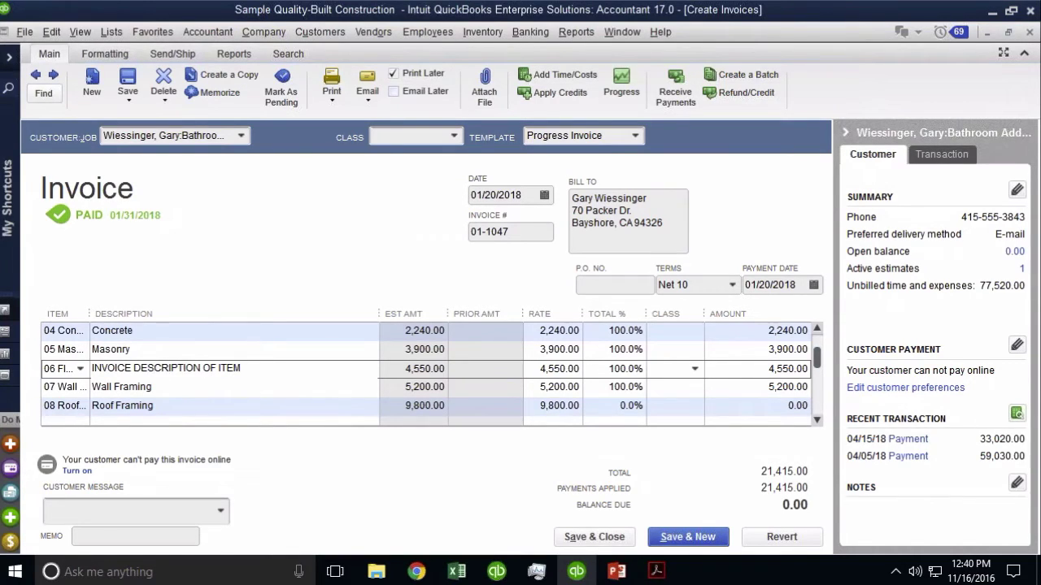
click(595, 536)
click(444, 195)
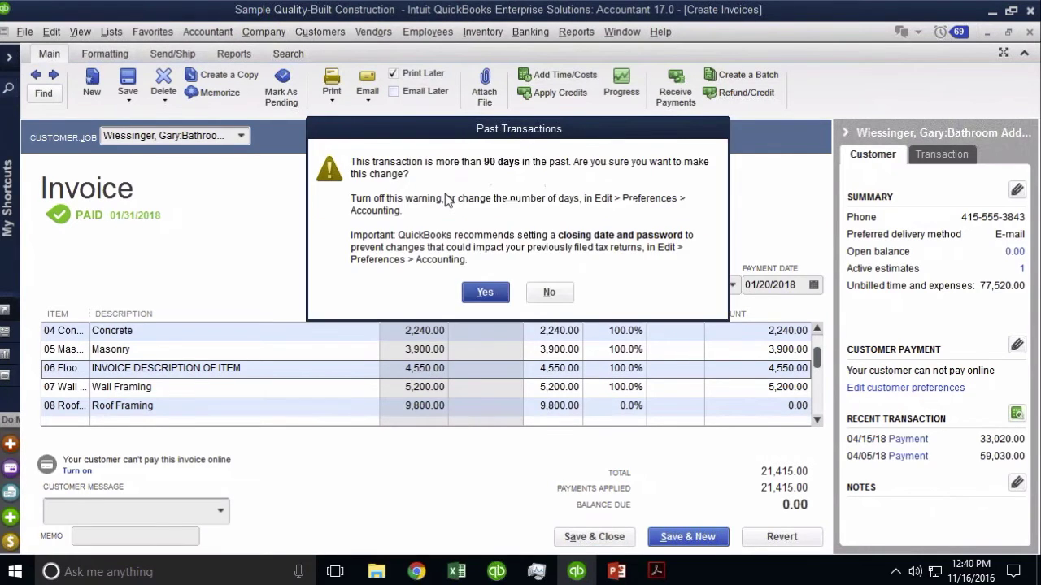
click(478, 292)
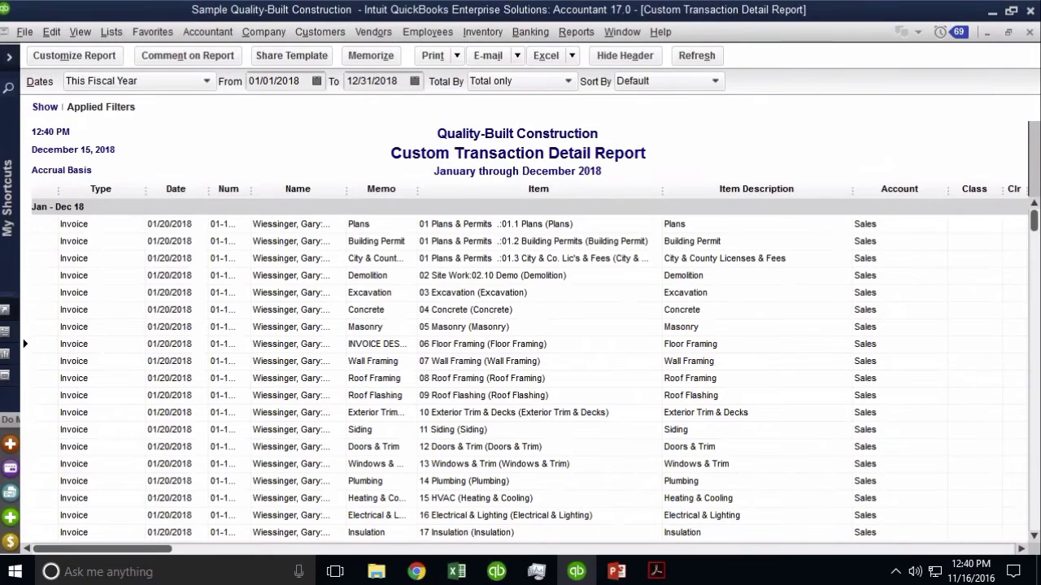
Step: Refresh the Custom Transaction Detail report and widen its Memo column to show the full descriptions
click(697, 59)
drag(416, 189, 547, 194)
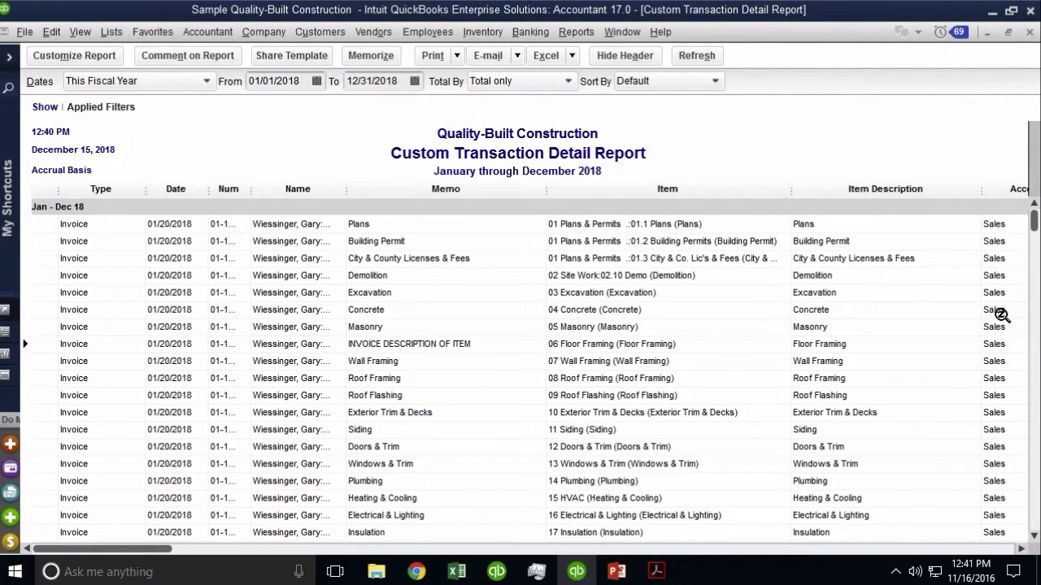
Step: Edit the 06 Floor Framing item in the Item List, setting its description on sales transactions to ITEM DESCRIPTION**, and save it
click(111, 33)
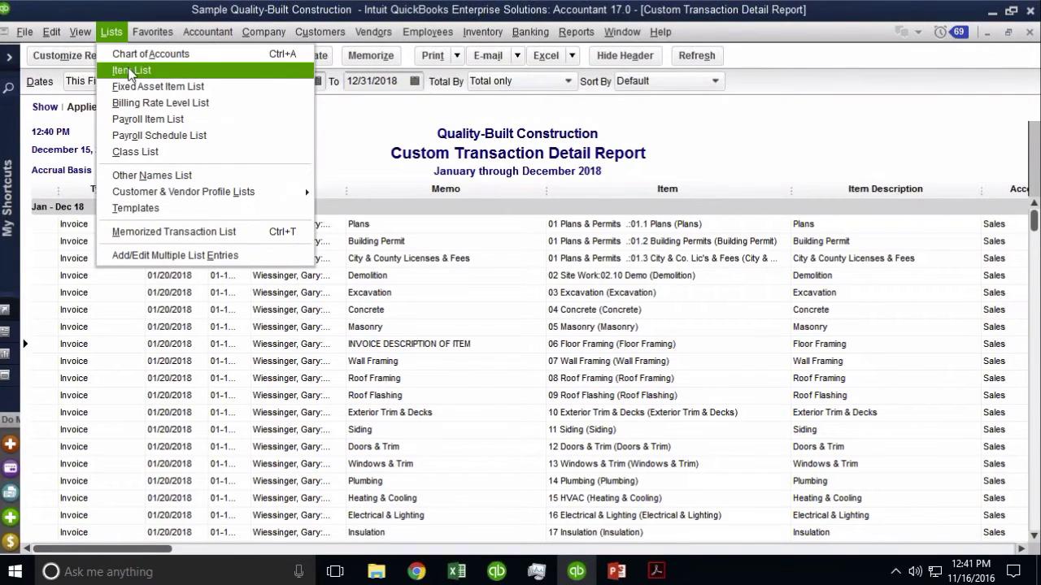
click(130, 70)
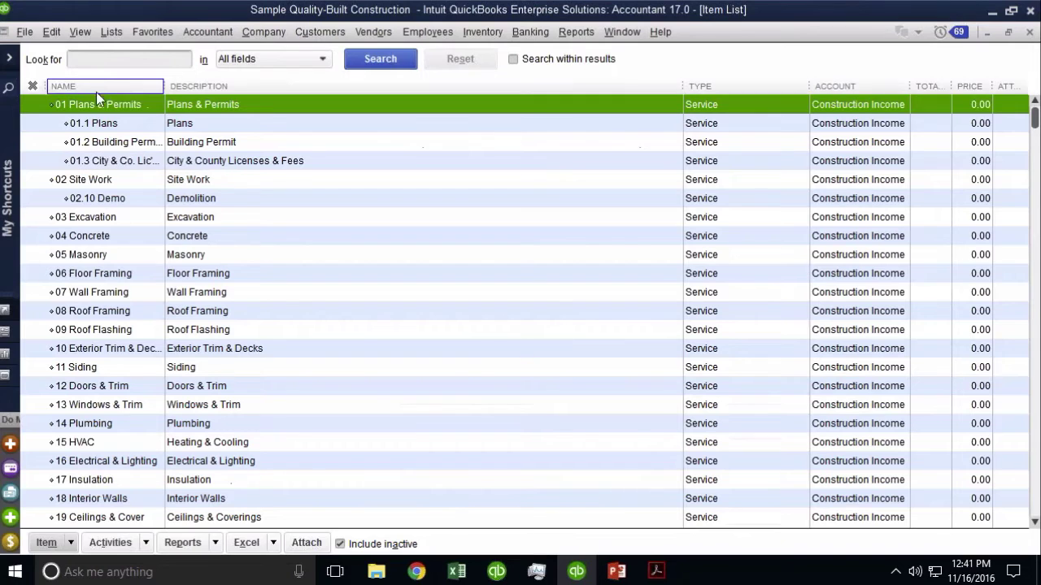
click(96, 274)
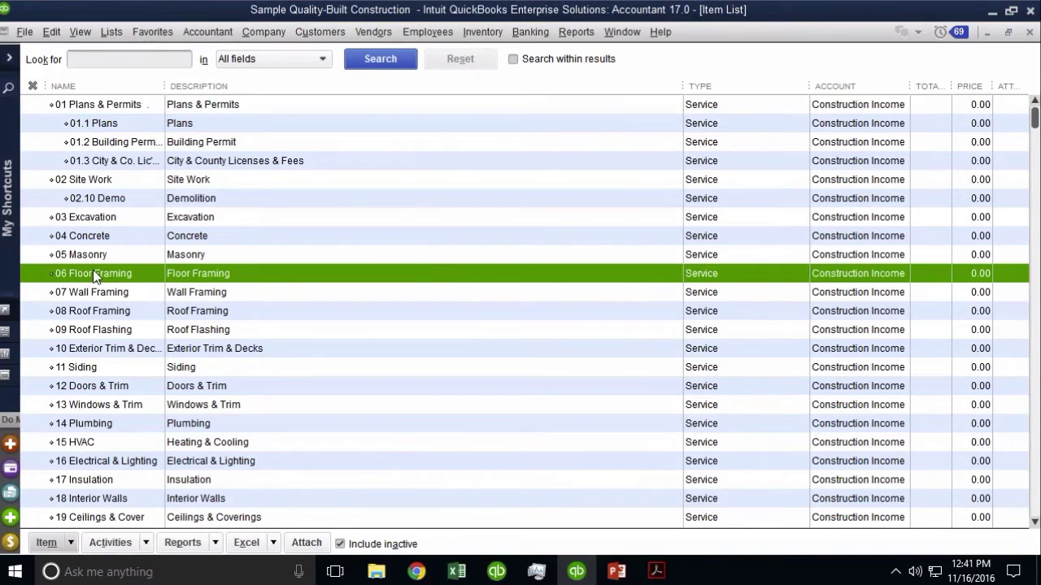
right_click(96, 274)
click(130, 262)
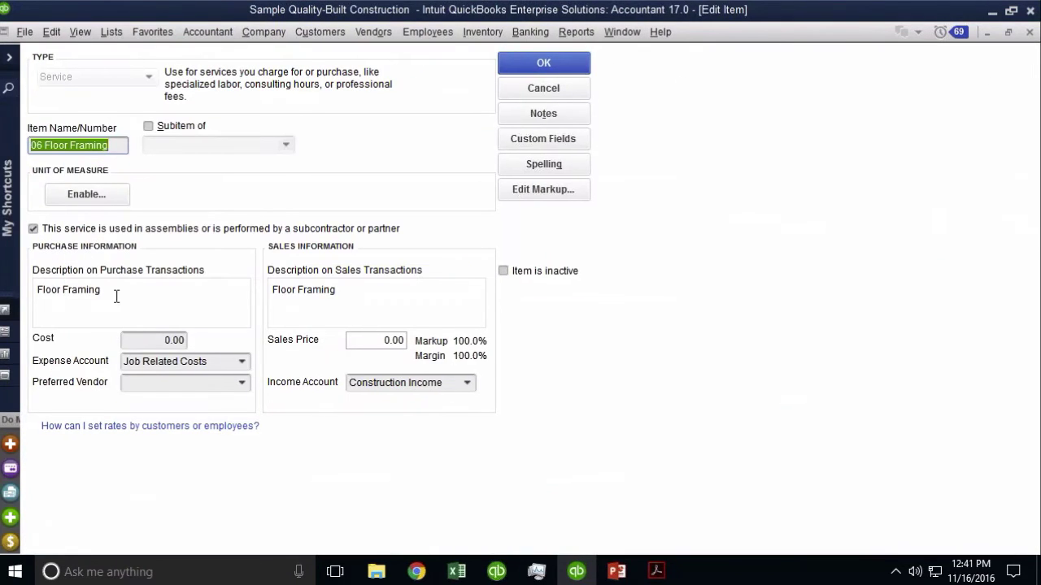
click(415, 295)
text(ITEM DESCRI)
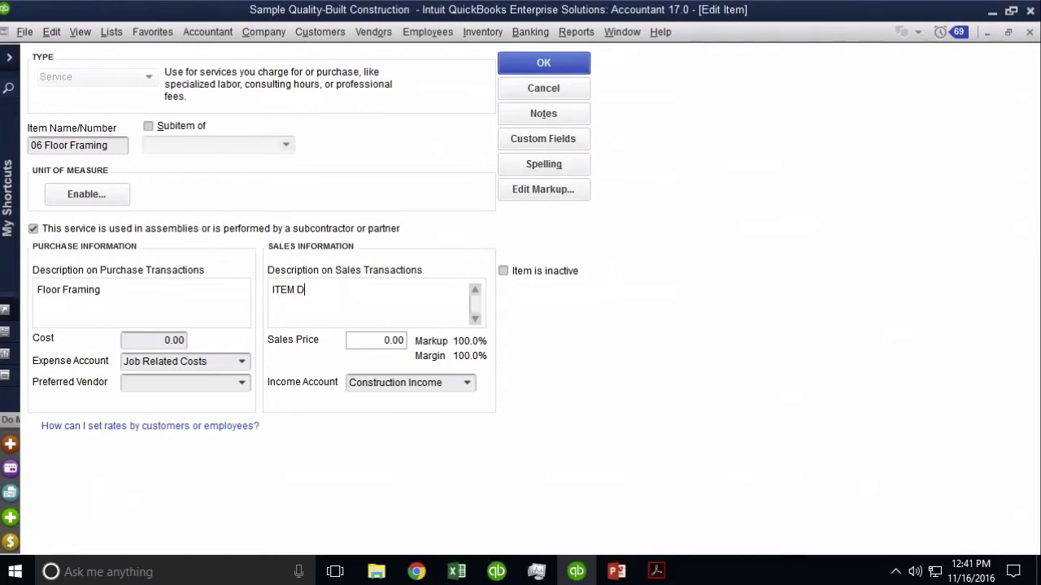
text(PTION**)
click(543, 64)
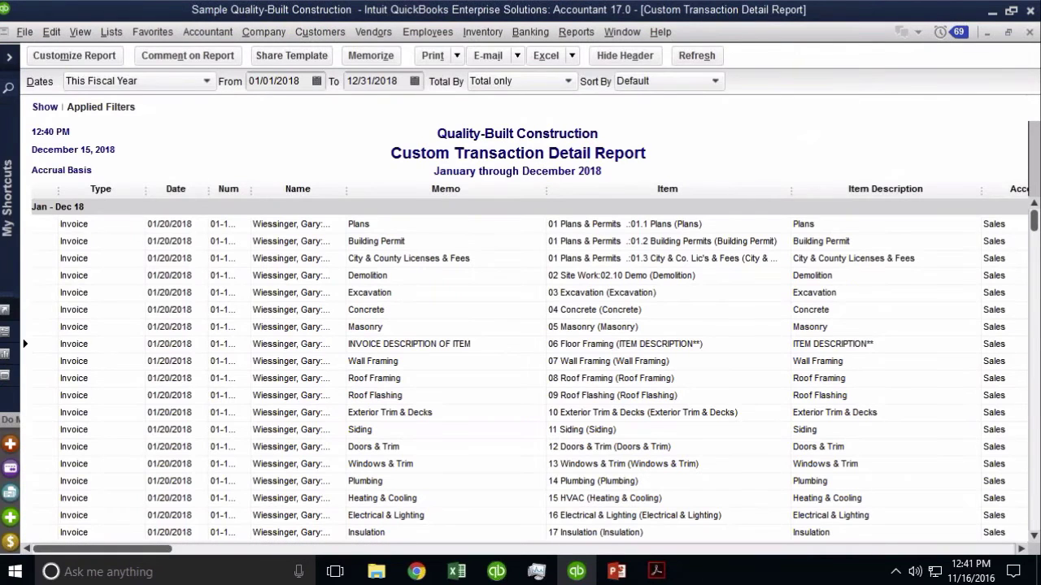
Step: Reopen the invoice from the edited Floor Framing line, enter the memo MEMO FROM INVOICE, and save and close it, accepting the change
click(860, 344)
double_click(462, 344)
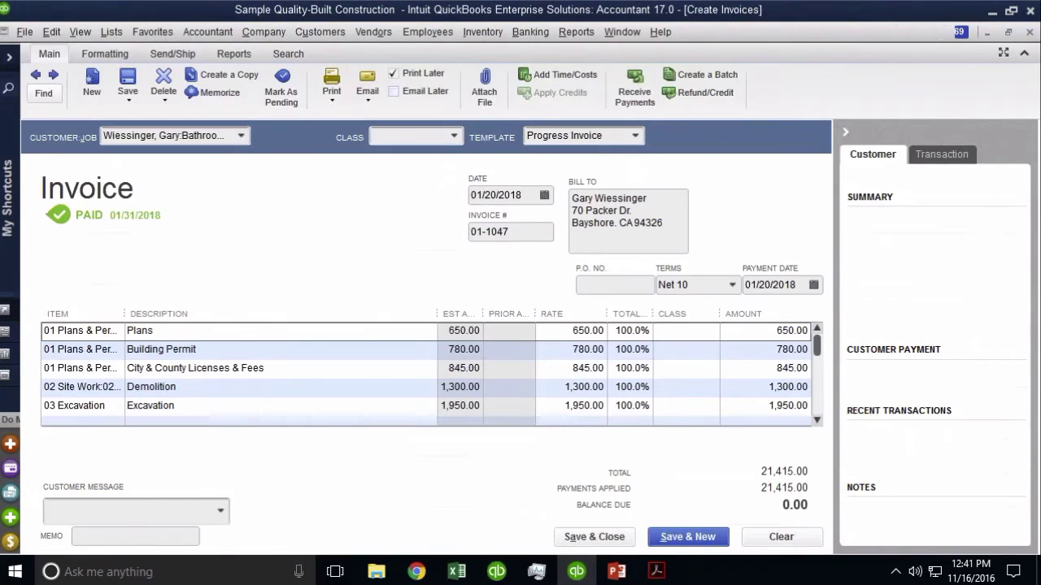
click(115, 539)
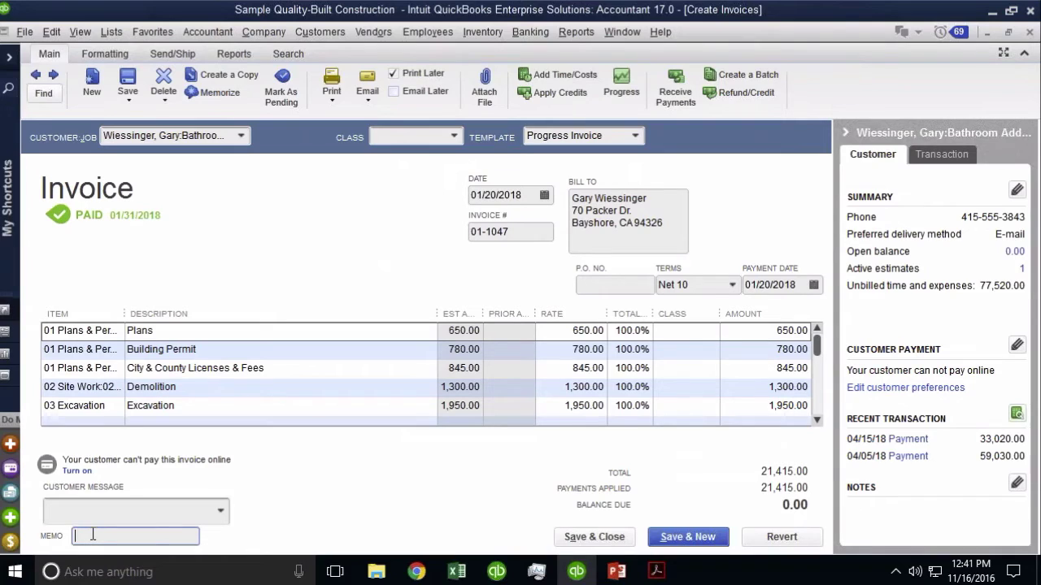
text(MEMO FROM INVOICE)
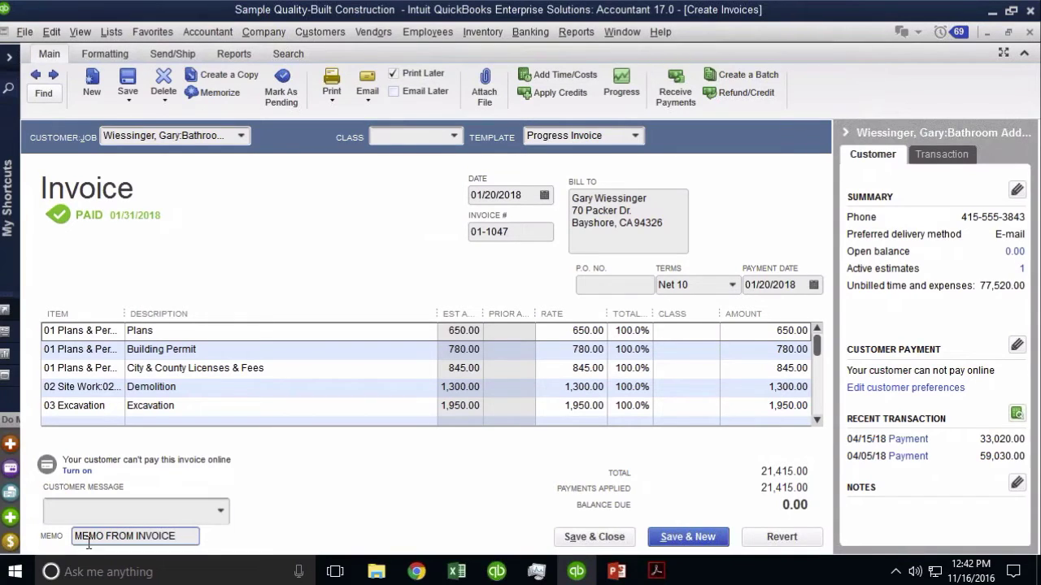
drag(181, 537, 75, 537)
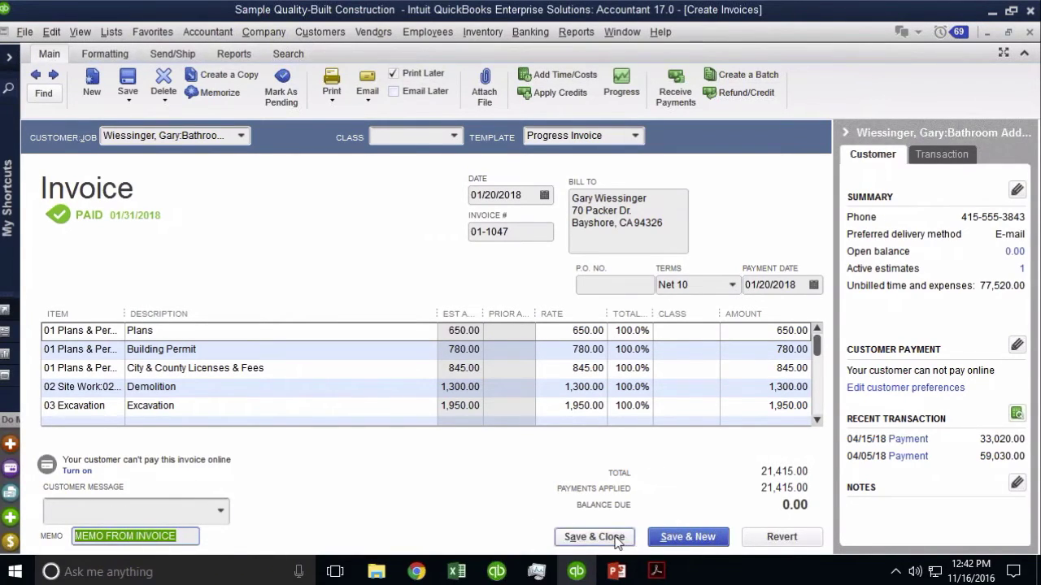
click(617, 543)
click(442, 197)
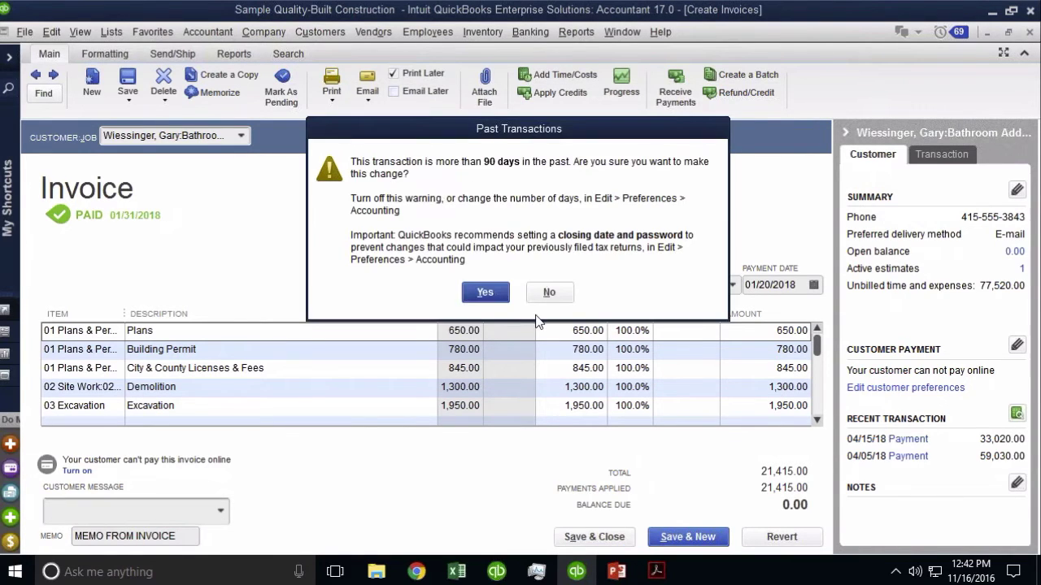
click(491, 299)
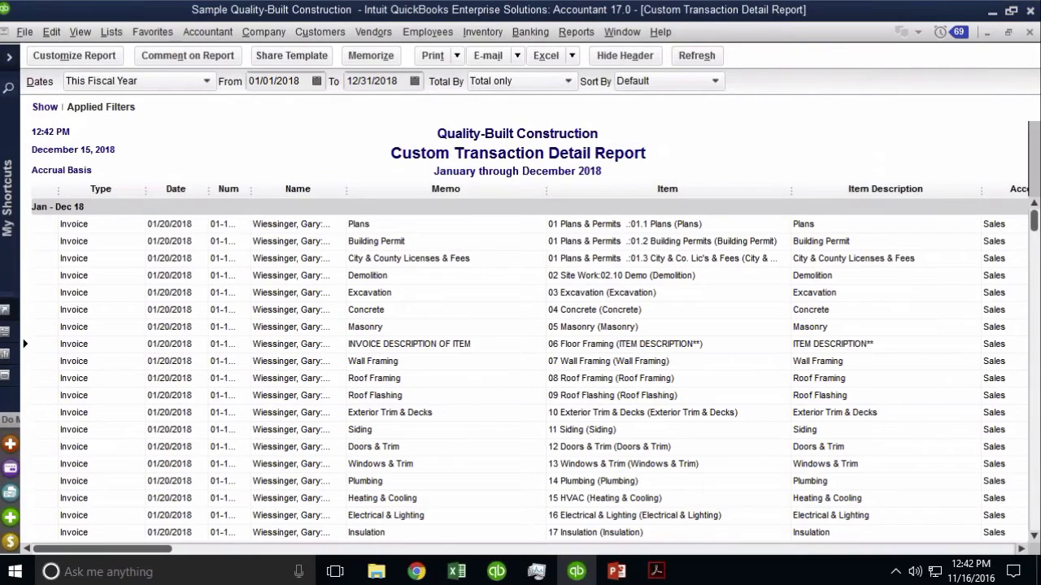
Step: Change the Custom Transaction Detail report's Detail Level filter to All and apply it
key(ctrl)
click(71, 57)
click(598, 154)
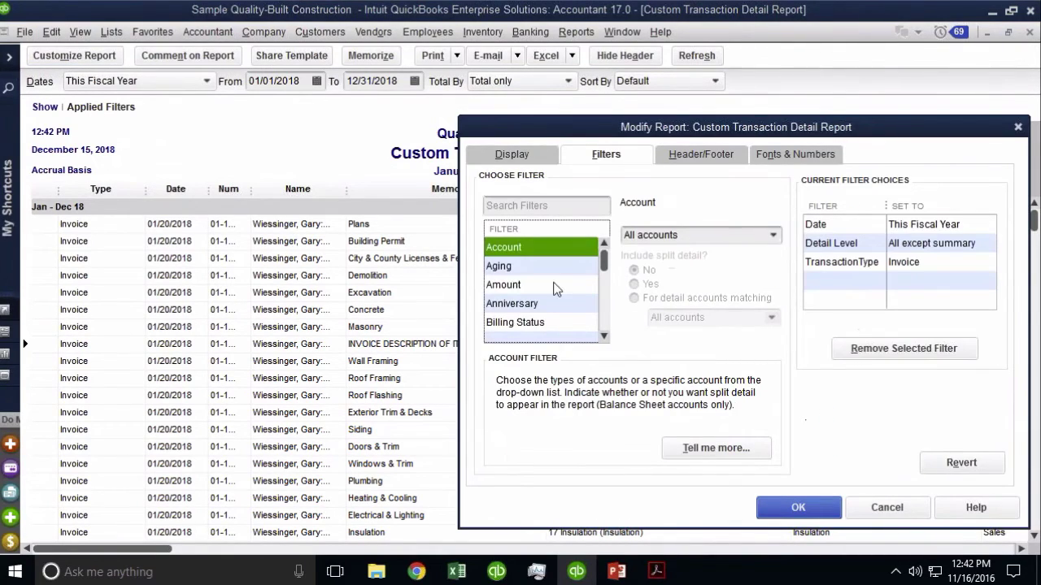
click(848, 248)
click(664, 257)
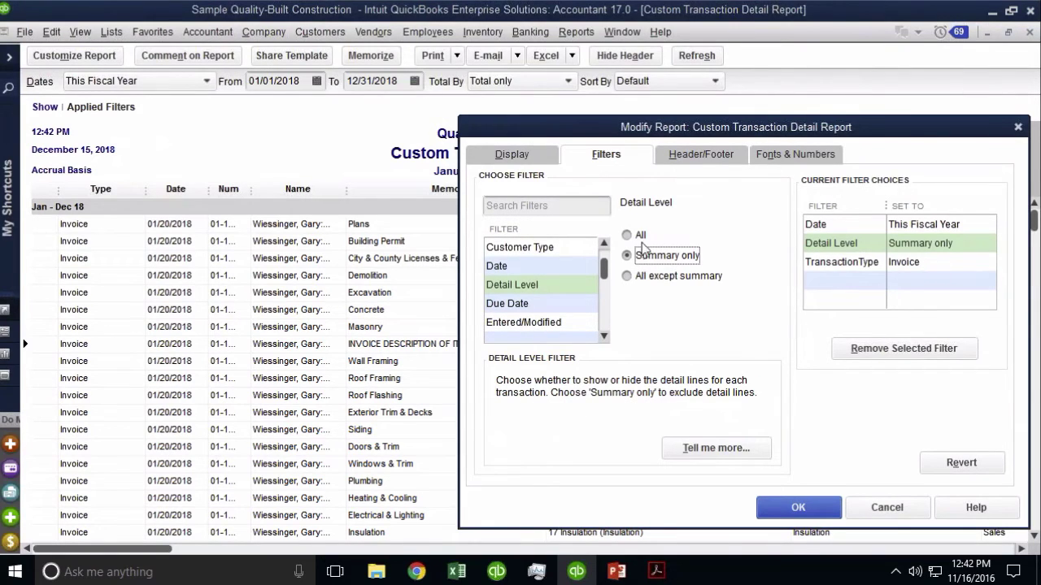
click(641, 236)
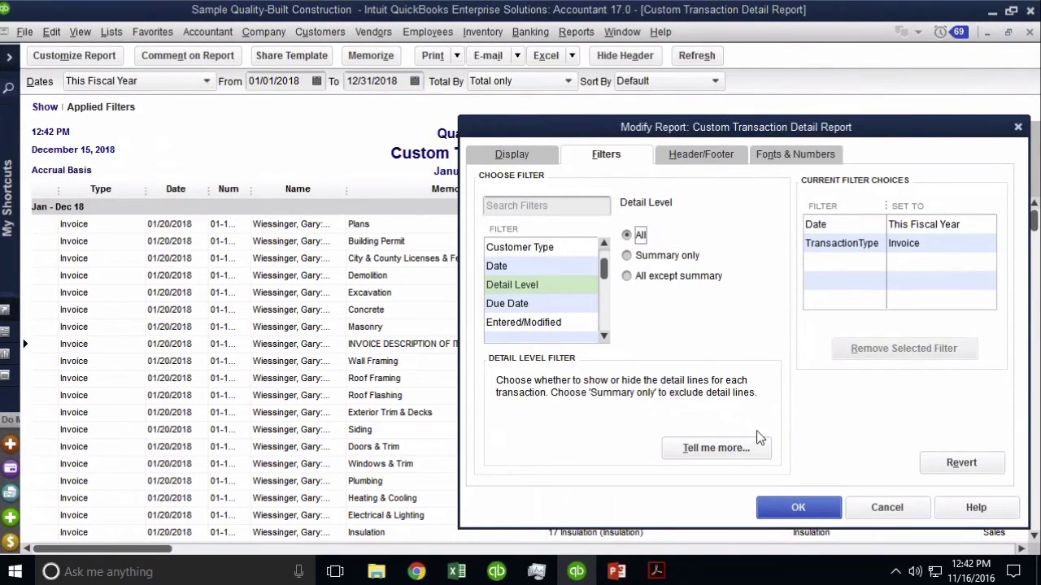
click(816, 507)
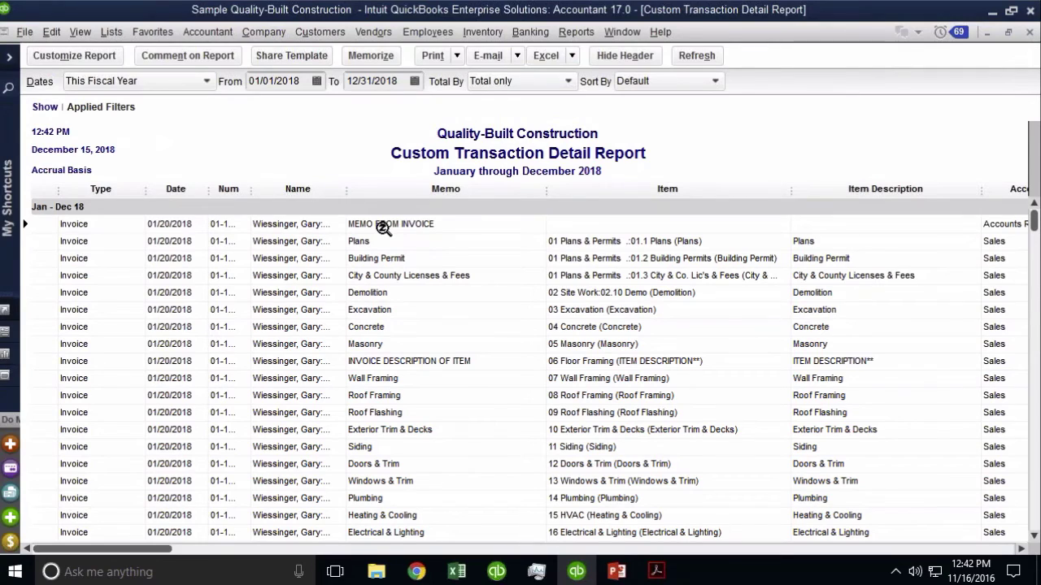
Step: Reopen the invoice from the Floor Framing line, clear that line's description, and save and close it, accepting the past-transaction change
key(ctrl)
double_click(449, 362)
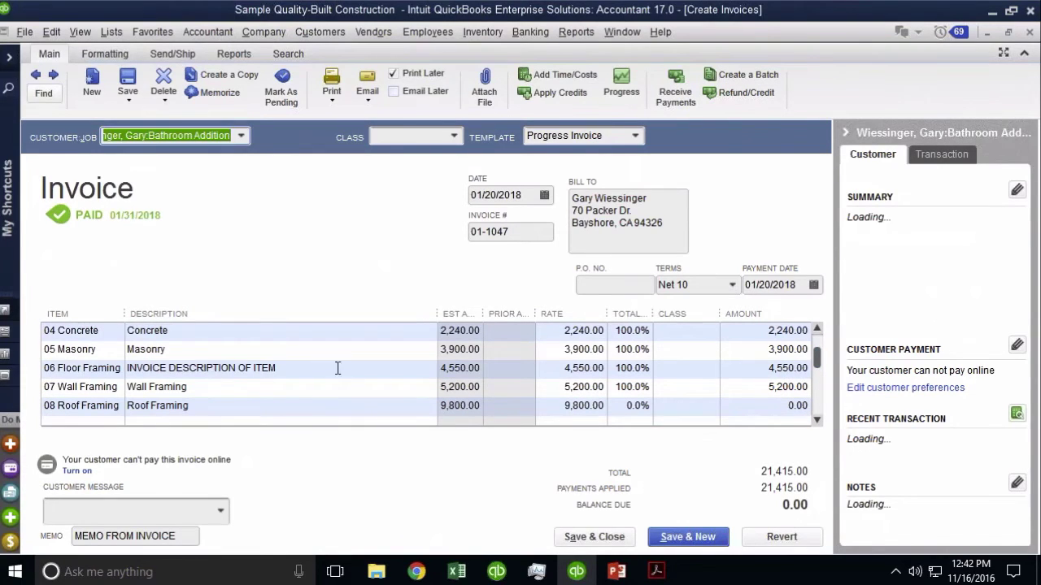
click(342, 367)
drag(346, 368, 124, 369)
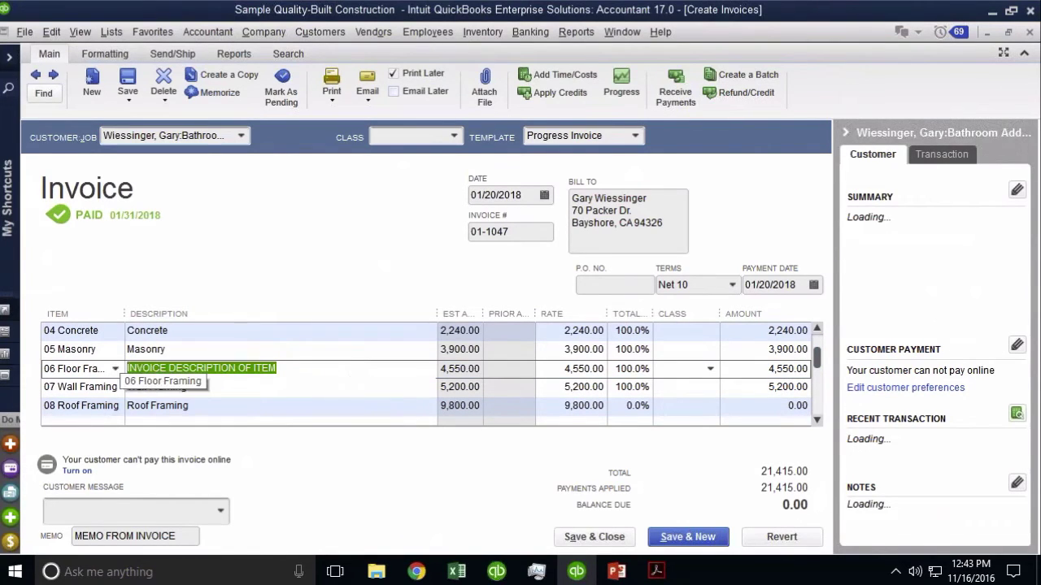
key(Delete)
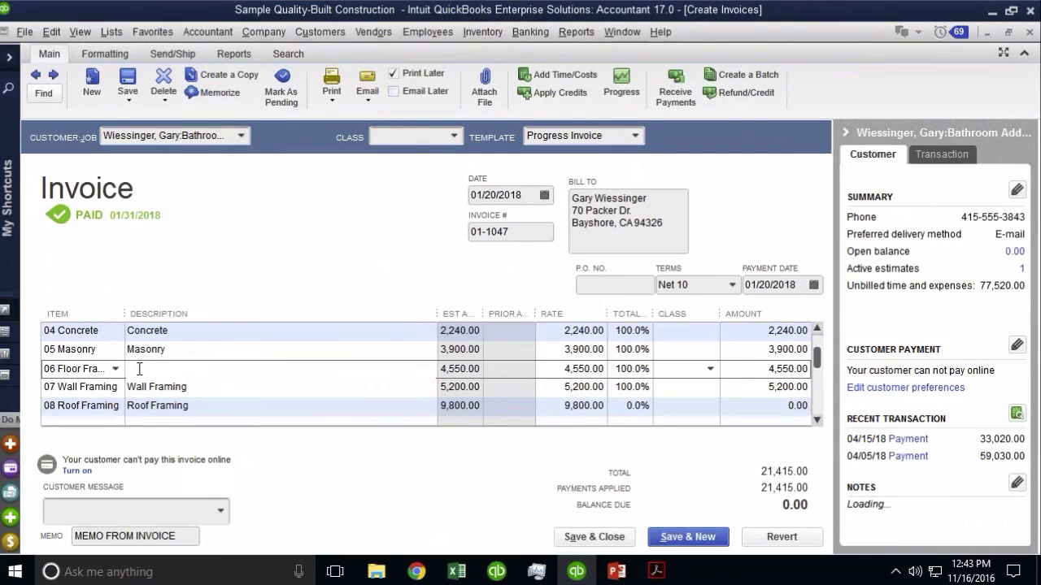
click(605, 539)
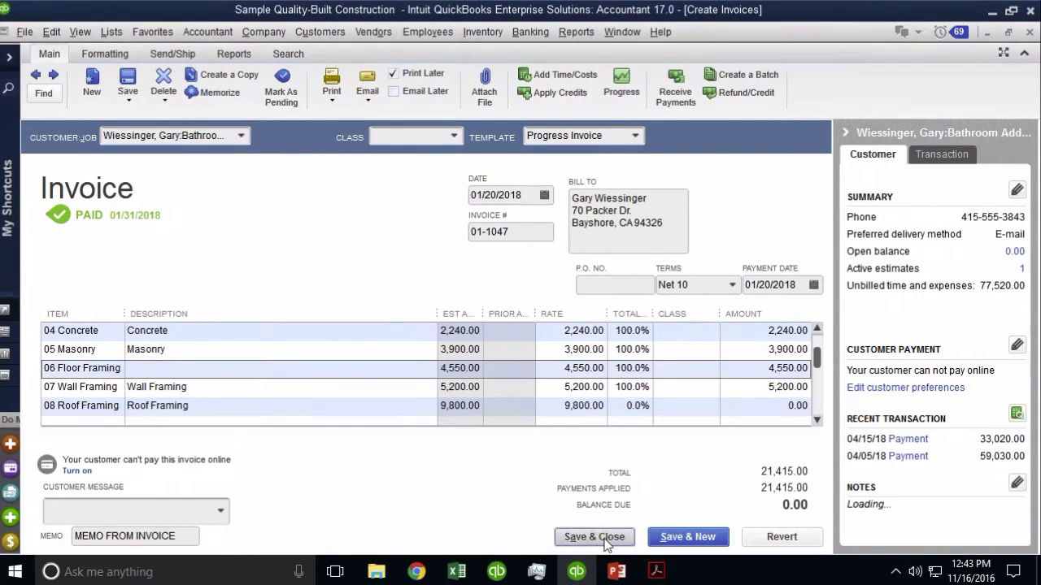
key(Return)
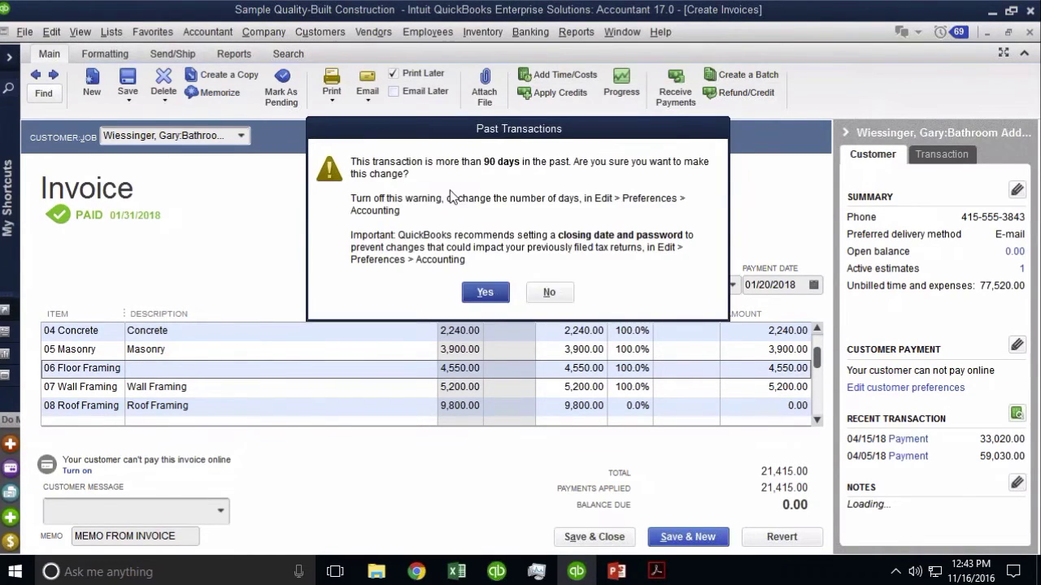
click(486, 294)
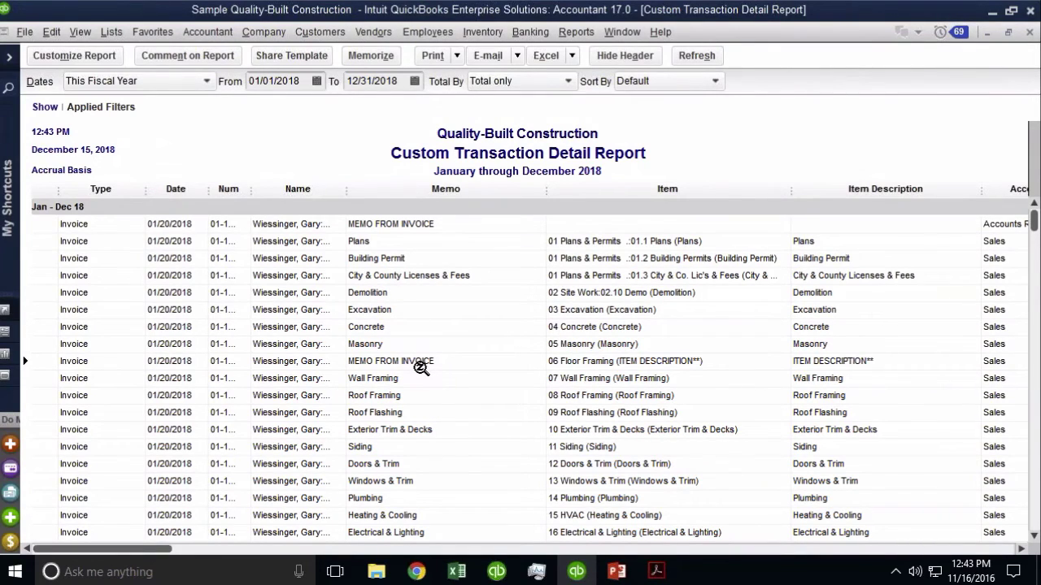
Step: Open the invoice again, enter a single period as the 06 Floor Framing description, and save and close it, accepting the changes
key(ctrl)
double_click(418, 360)
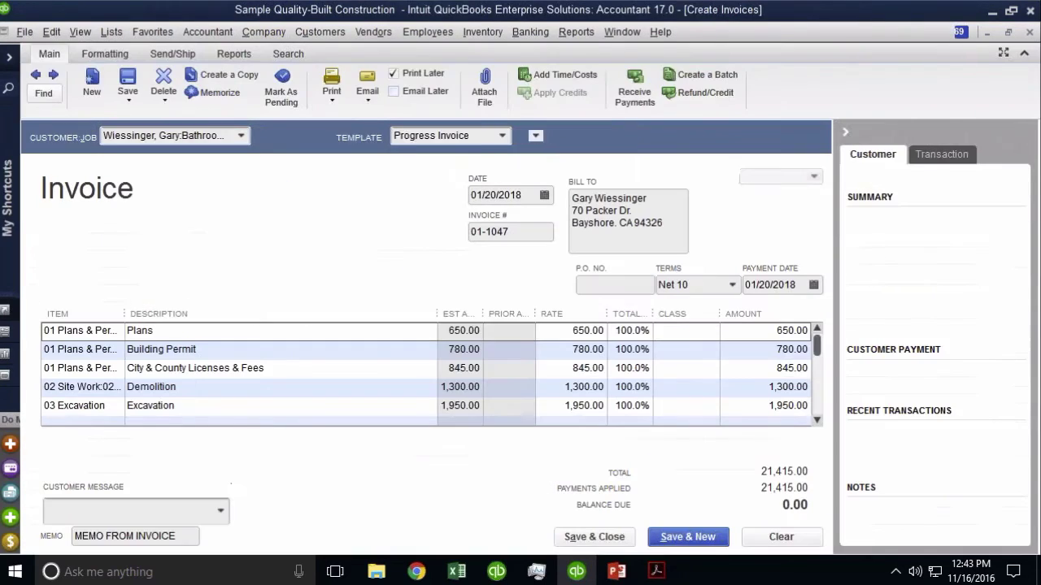
click(817, 405)
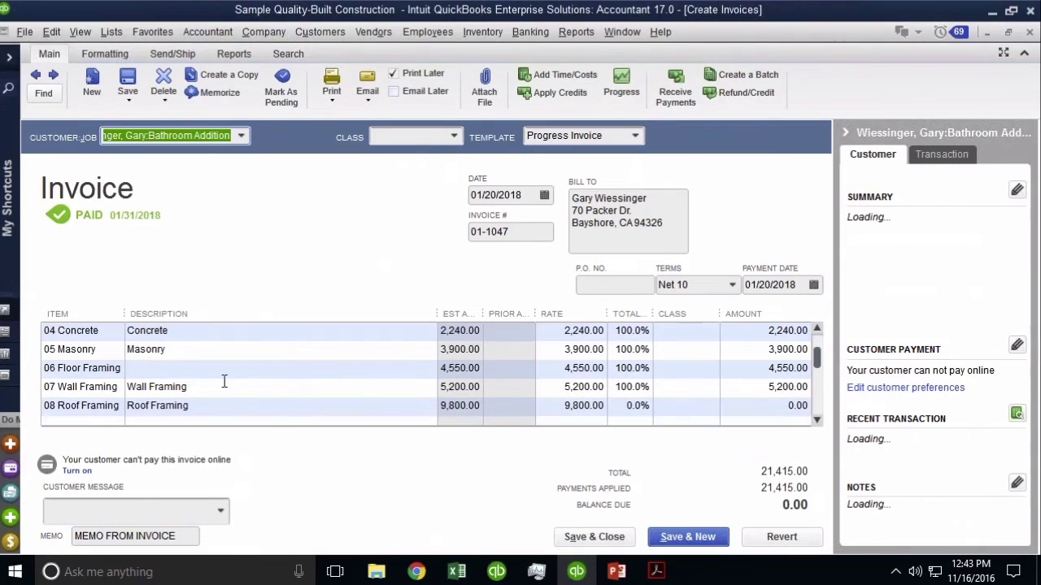
click(149, 371)
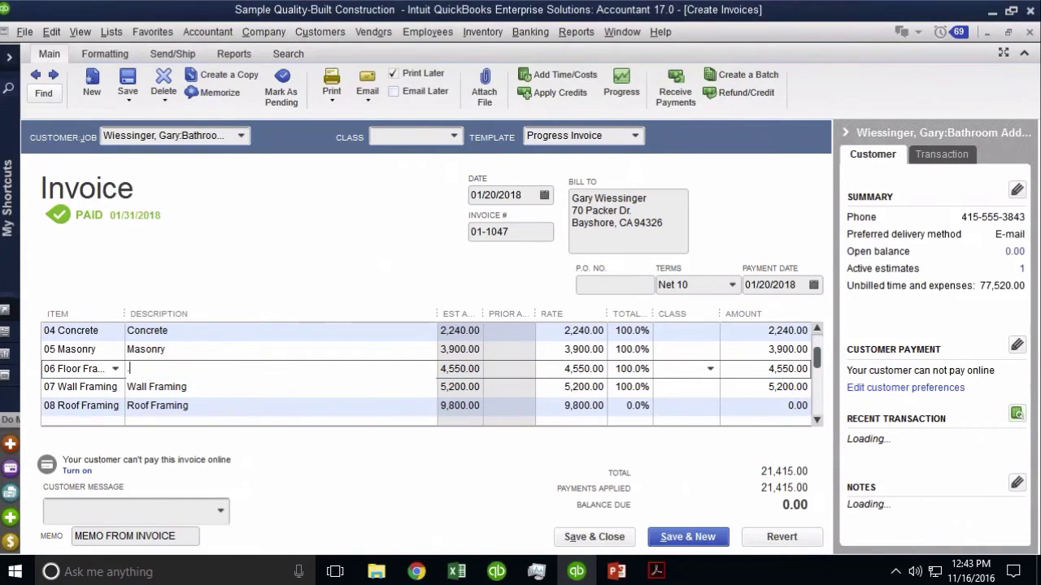
text(.)
click(594, 537)
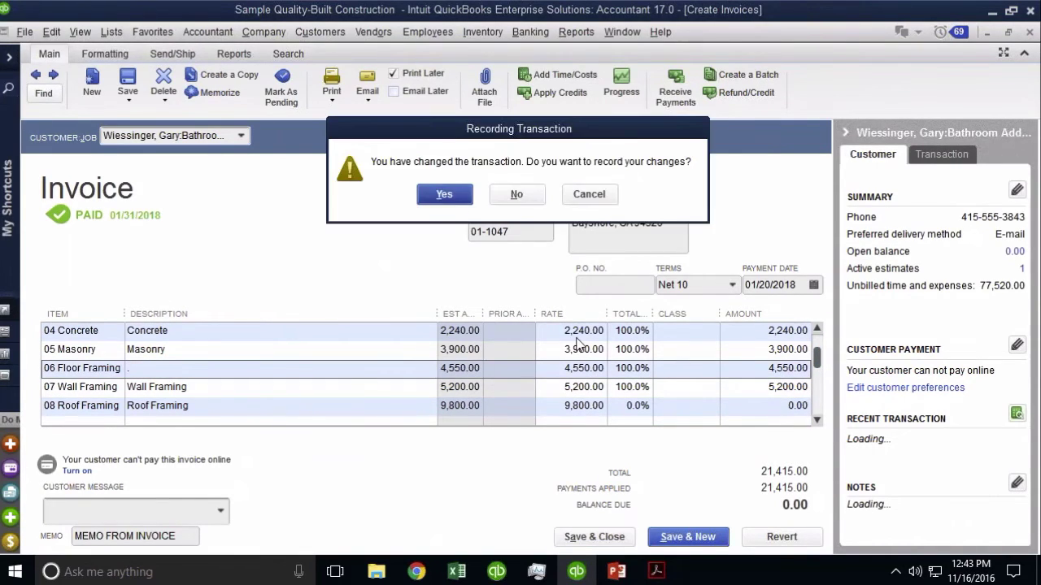
click(437, 195)
click(483, 294)
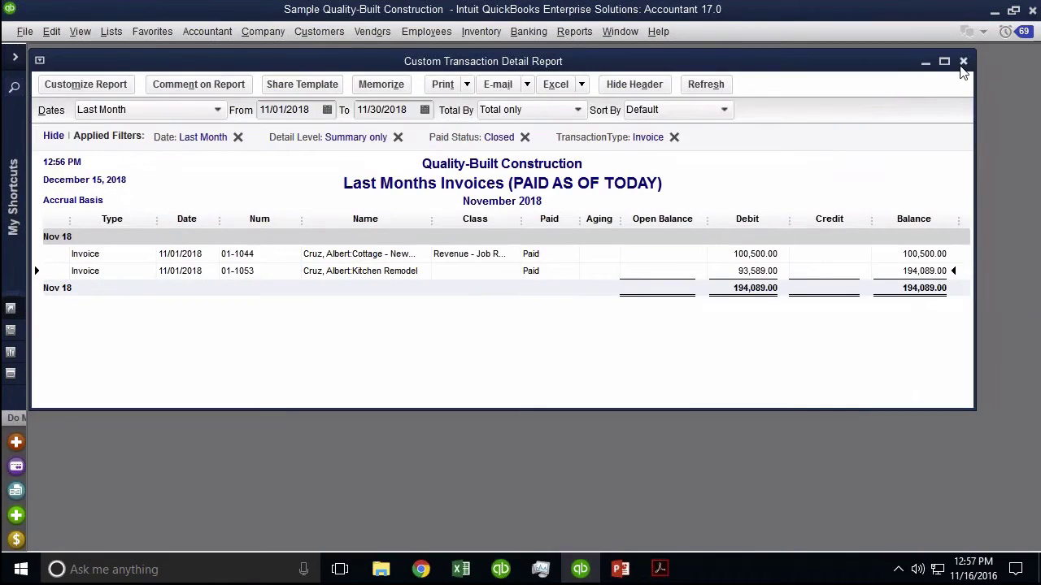
Step: Close the Last Months Invoices report, then open the standard Profit & Loss report and maximize it
click(969, 62)
click(574, 31)
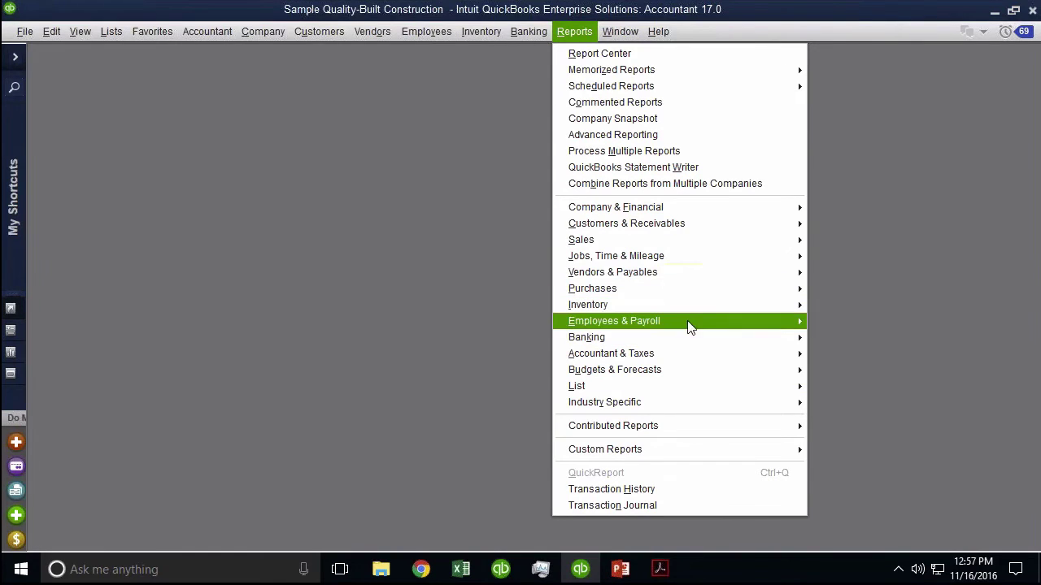
mouse_move(688, 242)
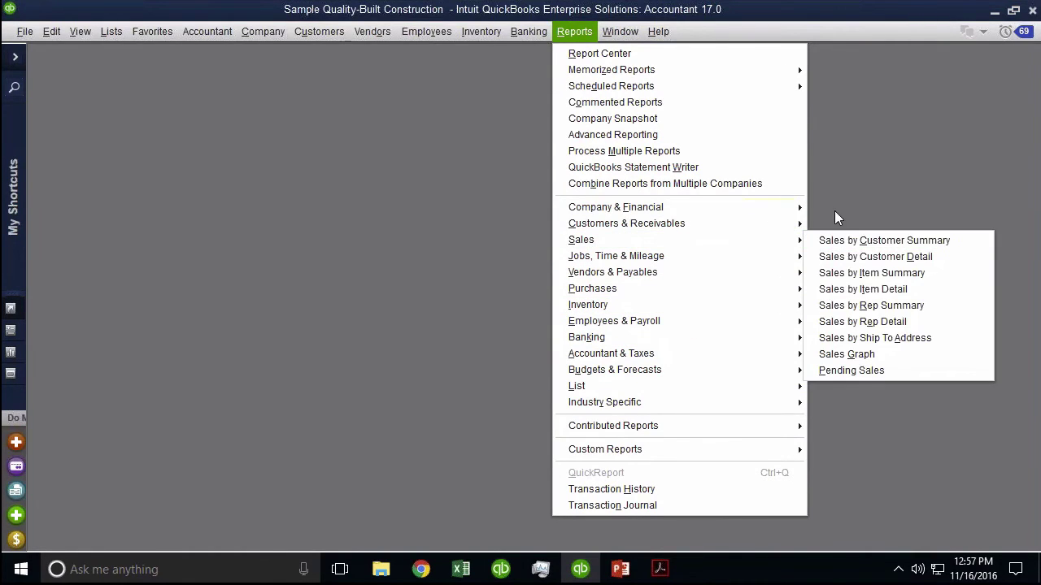
mouse_move(777, 209)
click(854, 208)
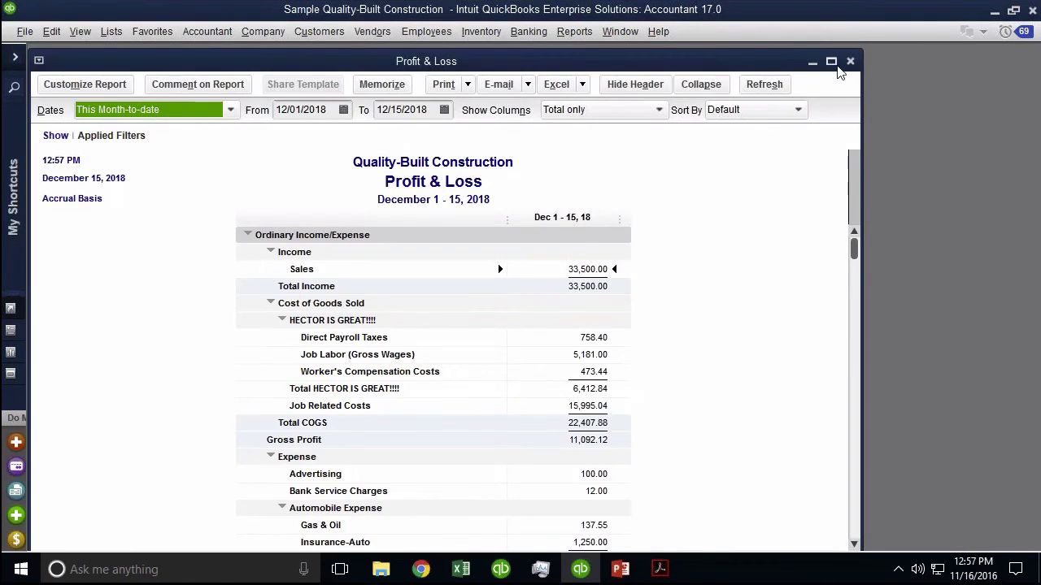
click(831, 62)
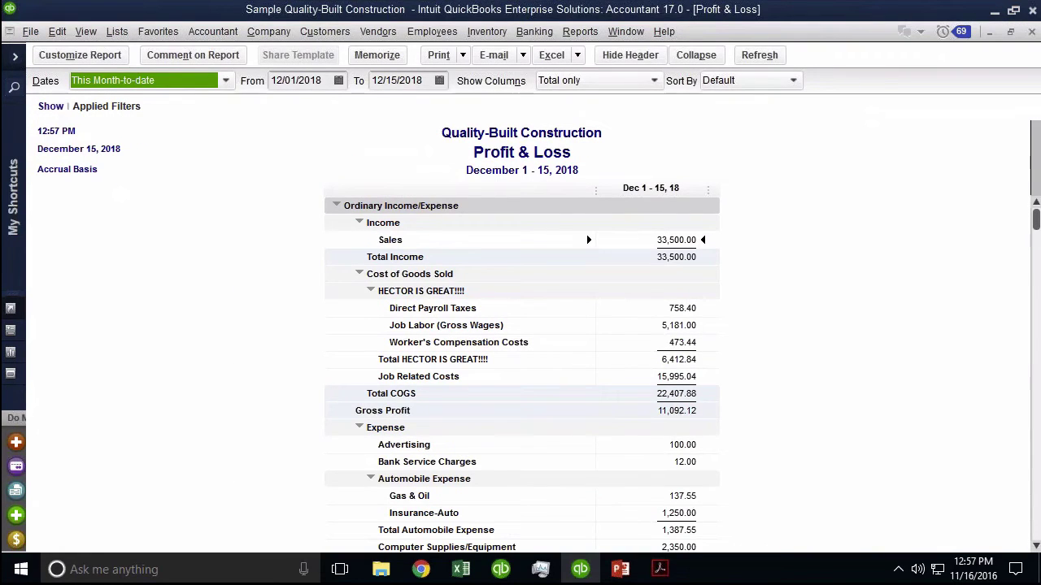
Step: Customize the Profit & Loss report's advanced options to display All rows and apply the change
scroll(656, 366, down, 2)
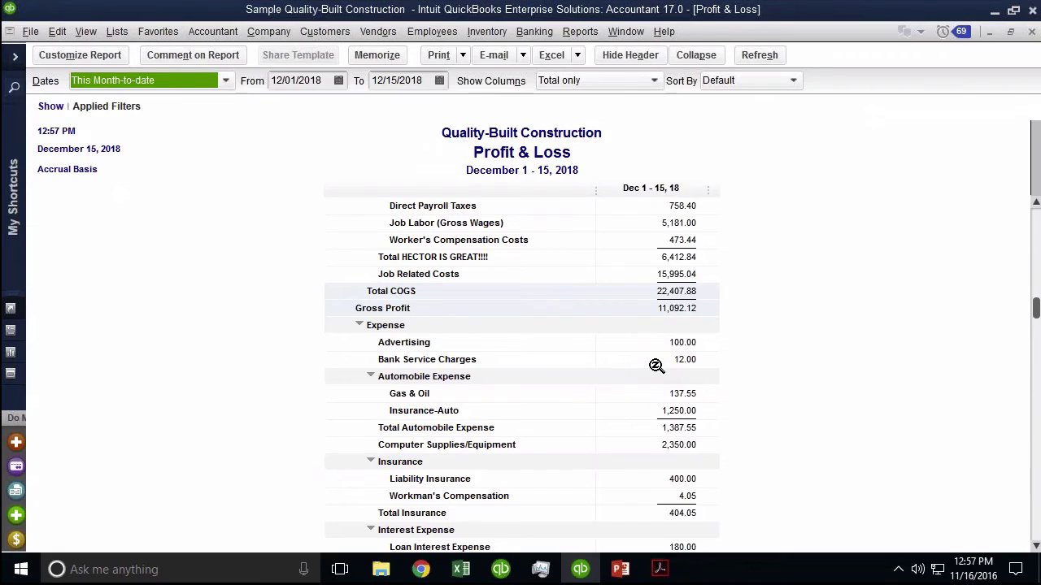
scroll(656, 366, down, 4)
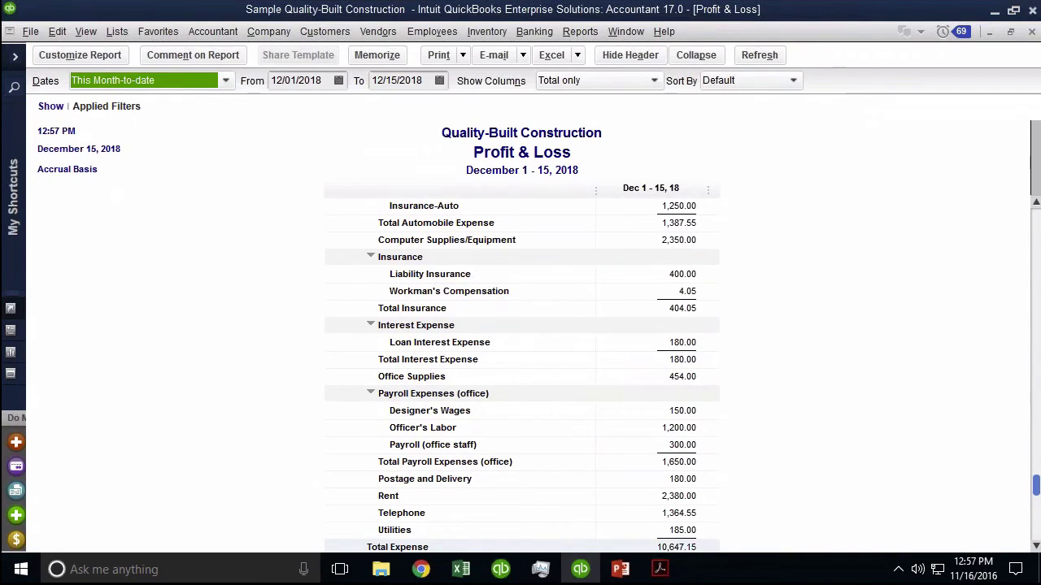
scroll(521, 374, up, 2)
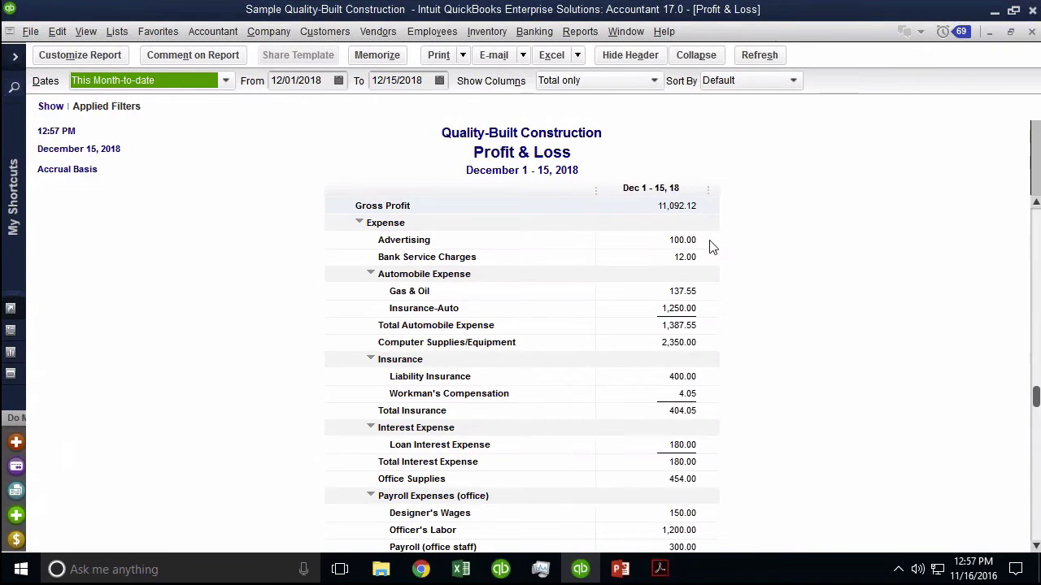
scroll(710, 247, down, 5)
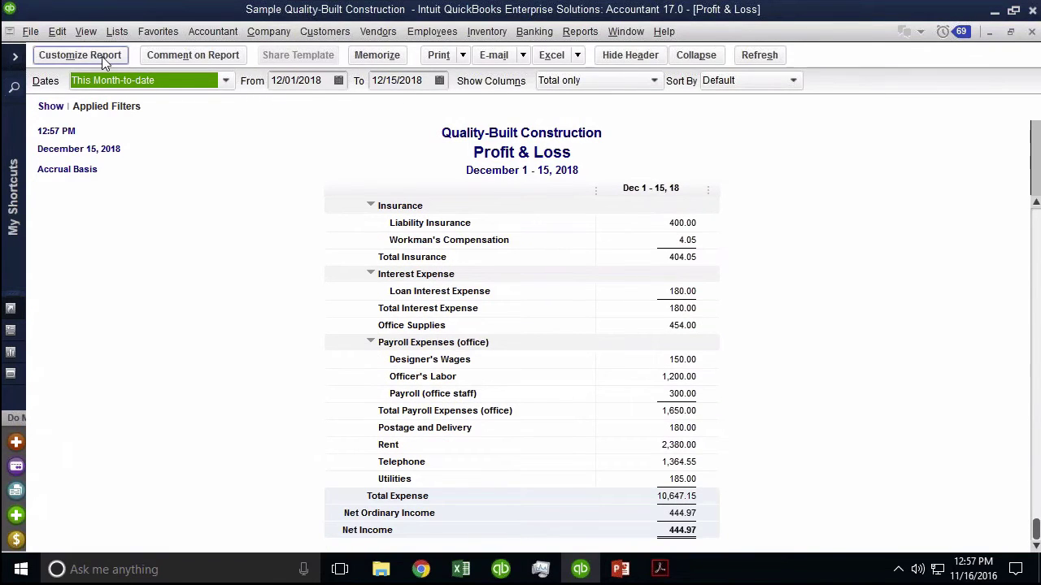
click(101, 56)
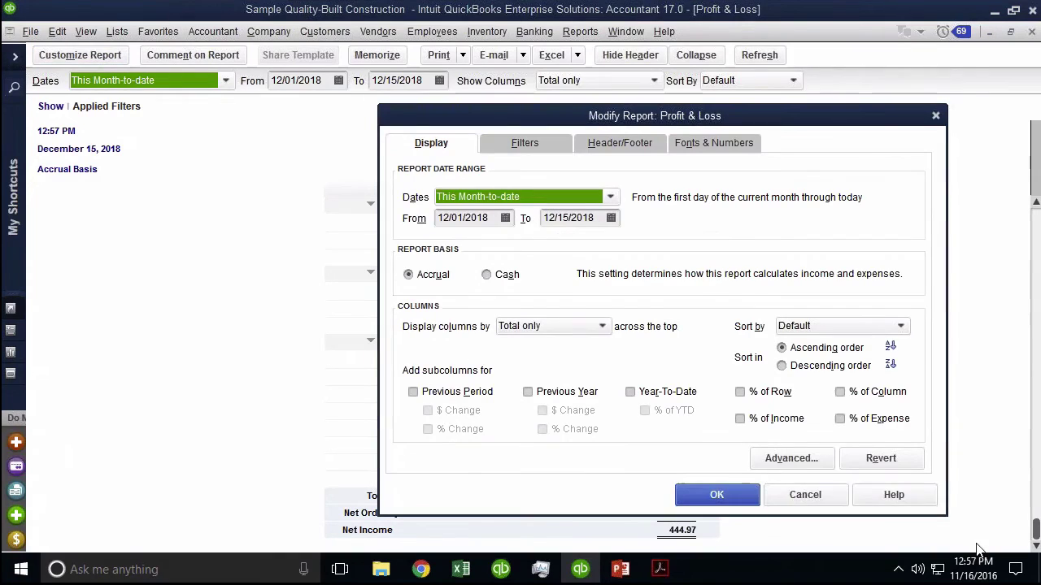
click(793, 459)
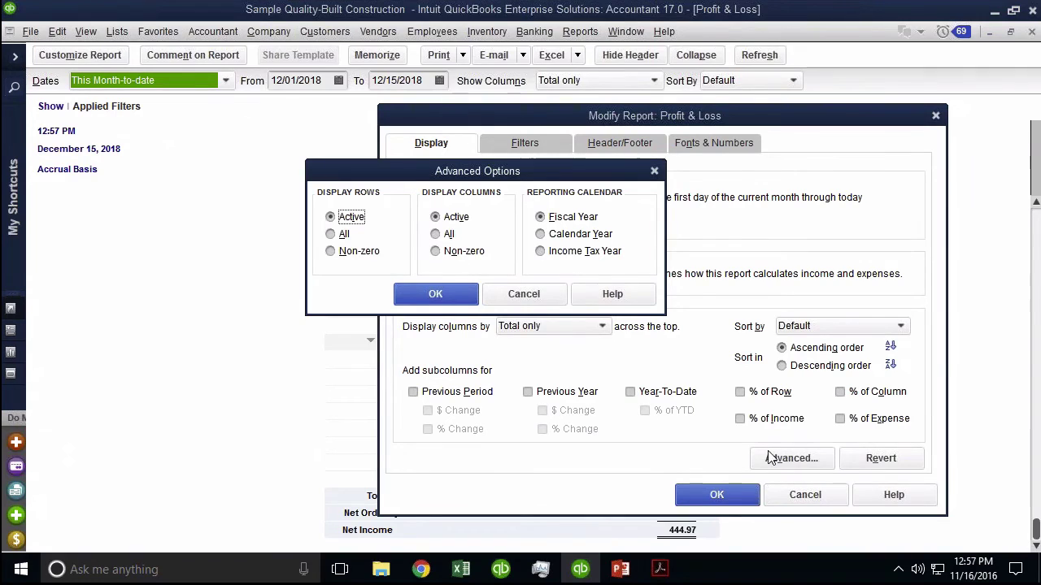
drag(355, 166, 379, 168)
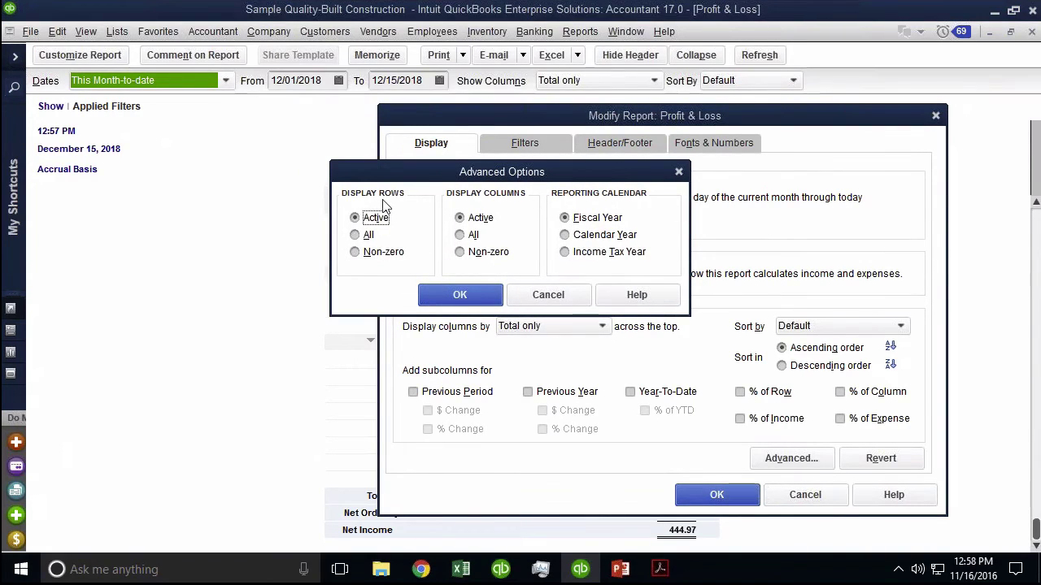
click(366, 236)
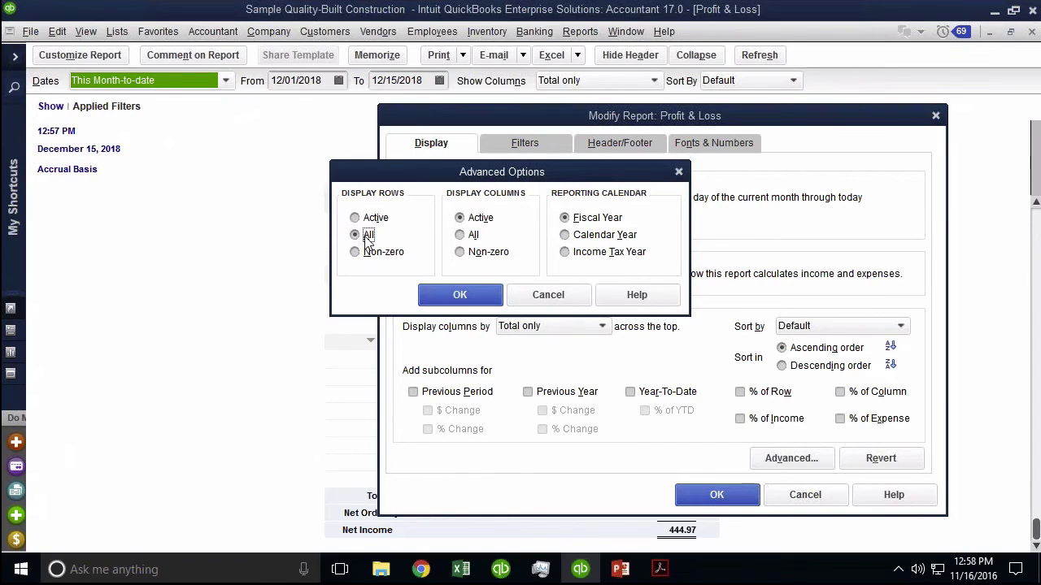
click(460, 295)
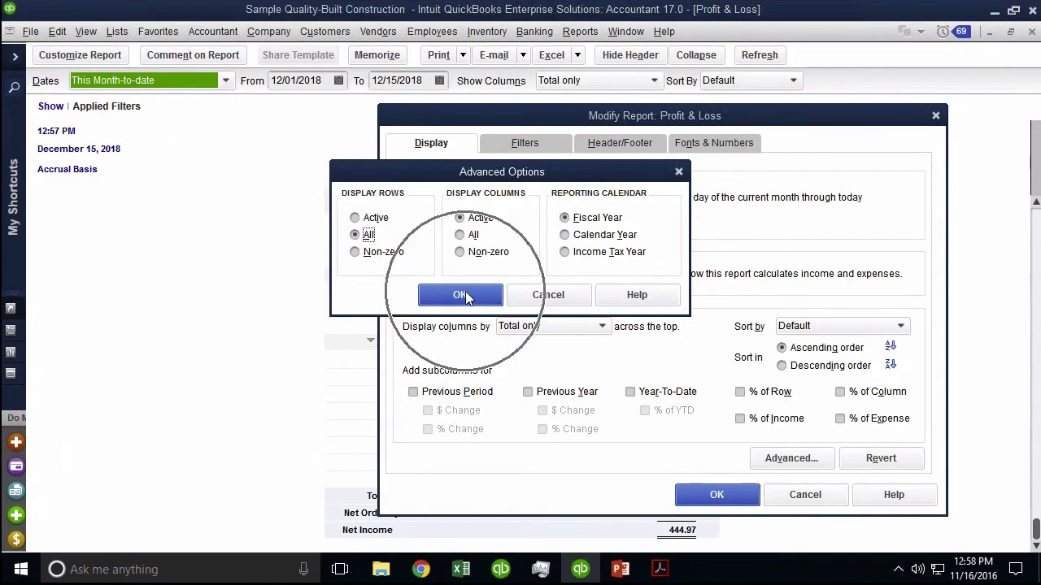
click(718, 496)
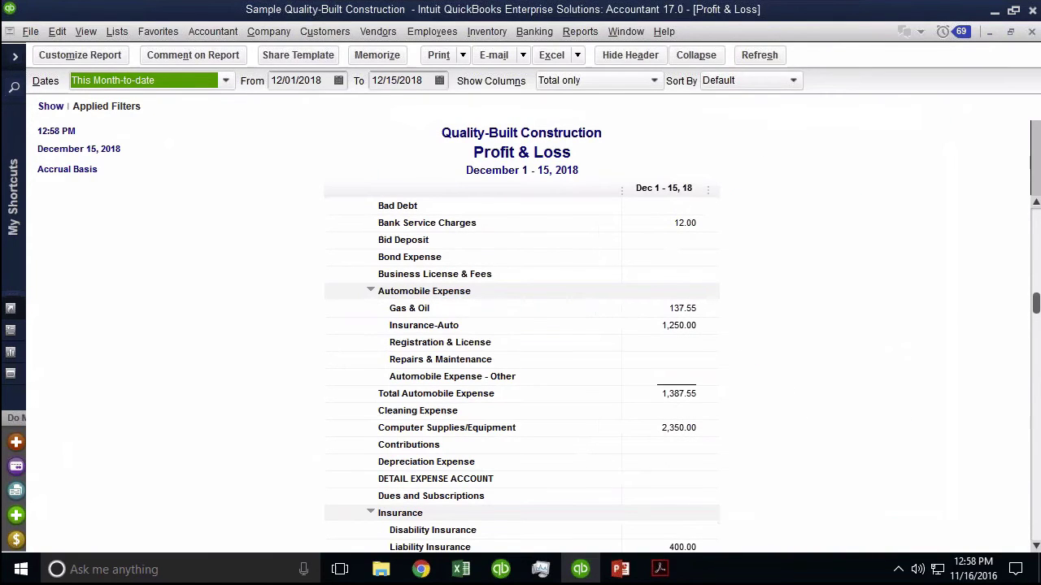
Step: Review the Profit & Loss report's cost and expense accounts, including those with no activity in the period
scroll(655, 374, up, 6)
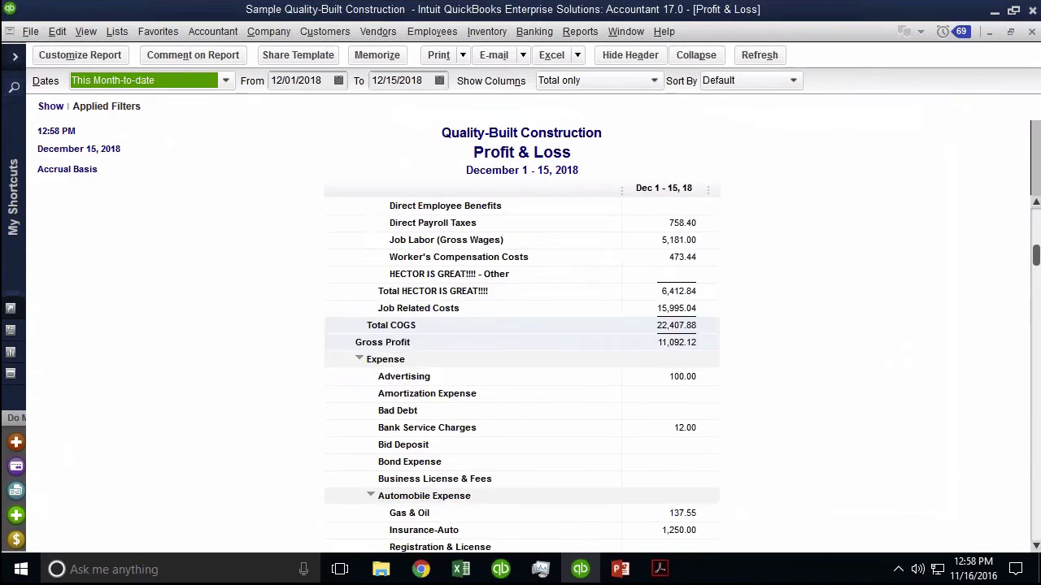
scroll(655, 374, down, 1)
scroll(520, 366, down, 3)
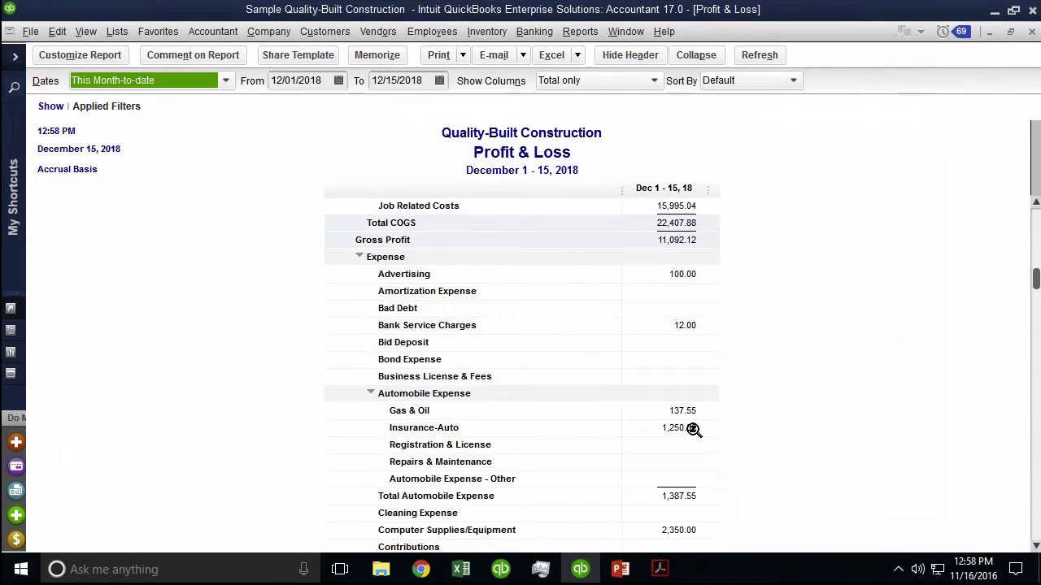
scroll(689, 427, down, 2)
scroll(689, 456, down, 1)
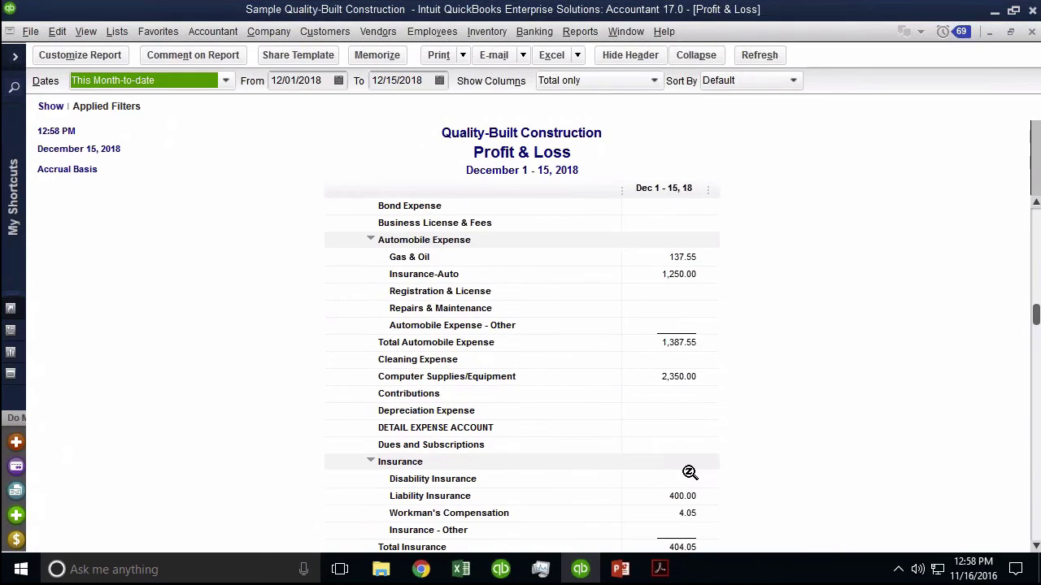
scroll(690, 473, down, 2)
scroll(520, 366, down, 1)
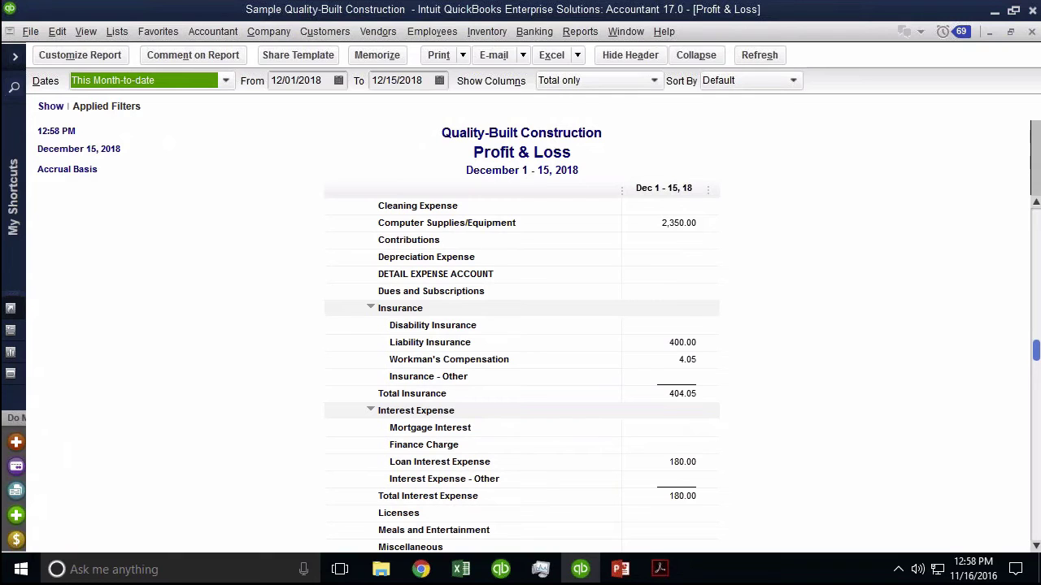
scroll(668, 388, down, 7)
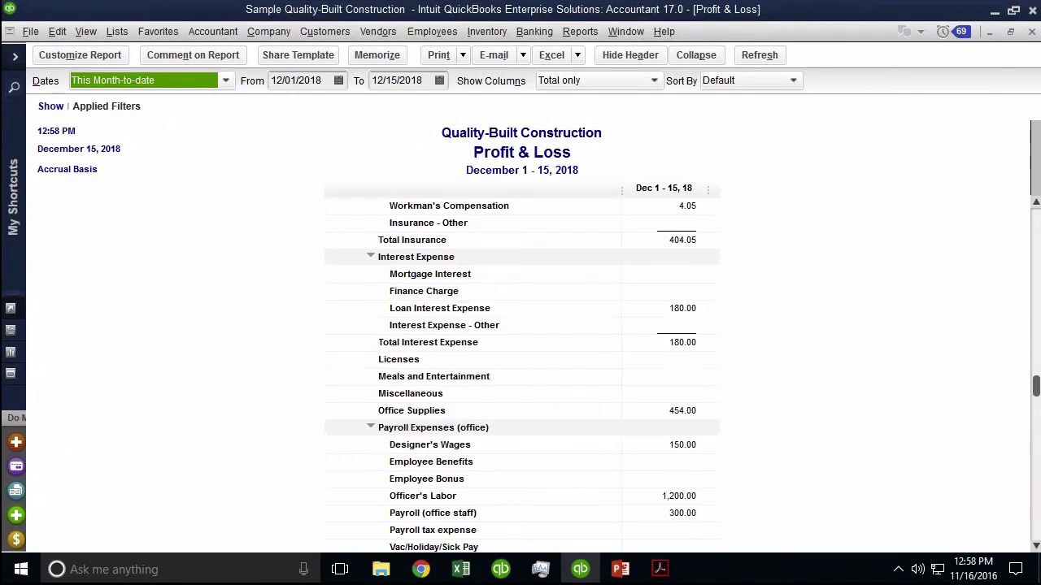
scroll(669, 388, down, 1)
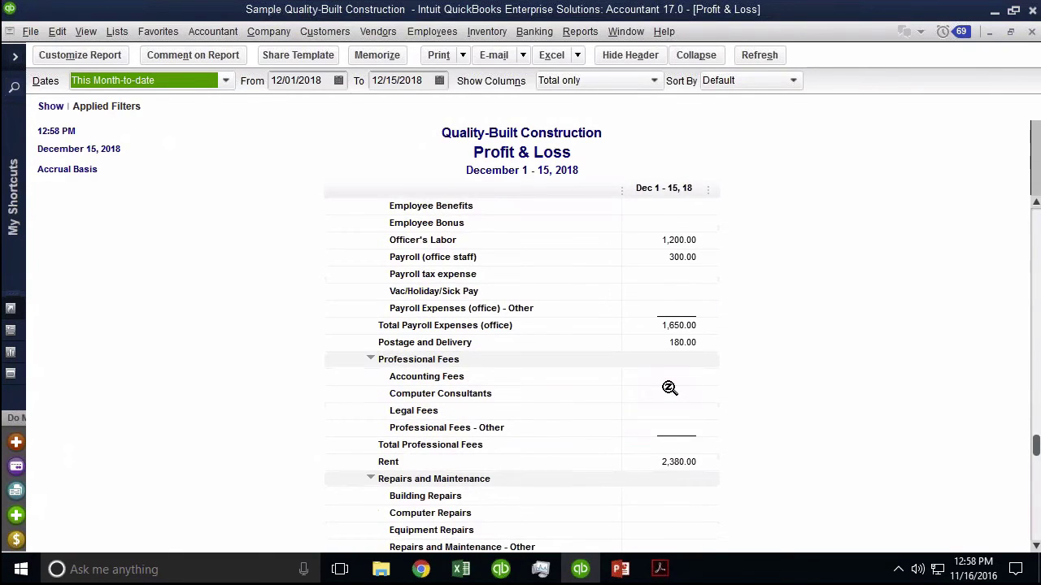
Step: Customize the Profit & Loss report's number format, turning off Except Zero Amounts and turning on Without Cents, and apply it
scroll(668, 388, down, 7)
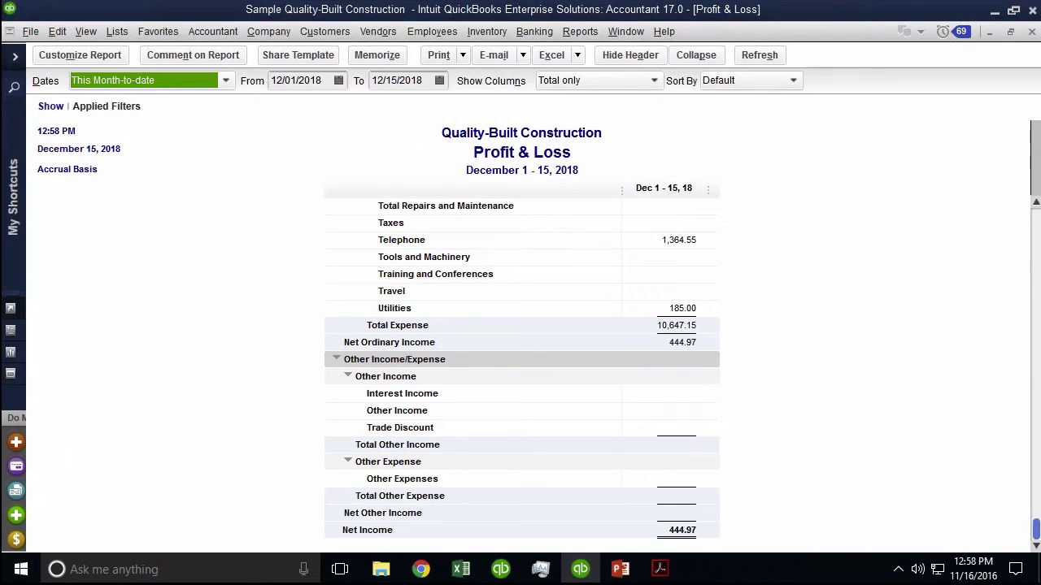
scroll(668, 331, up, 10)
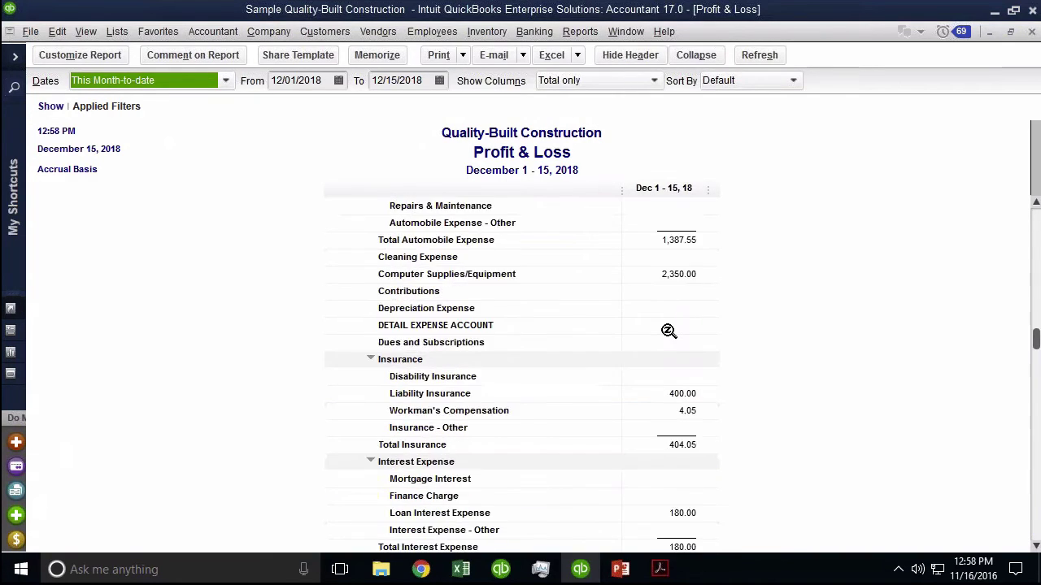
scroll(668, 331, up, 6)
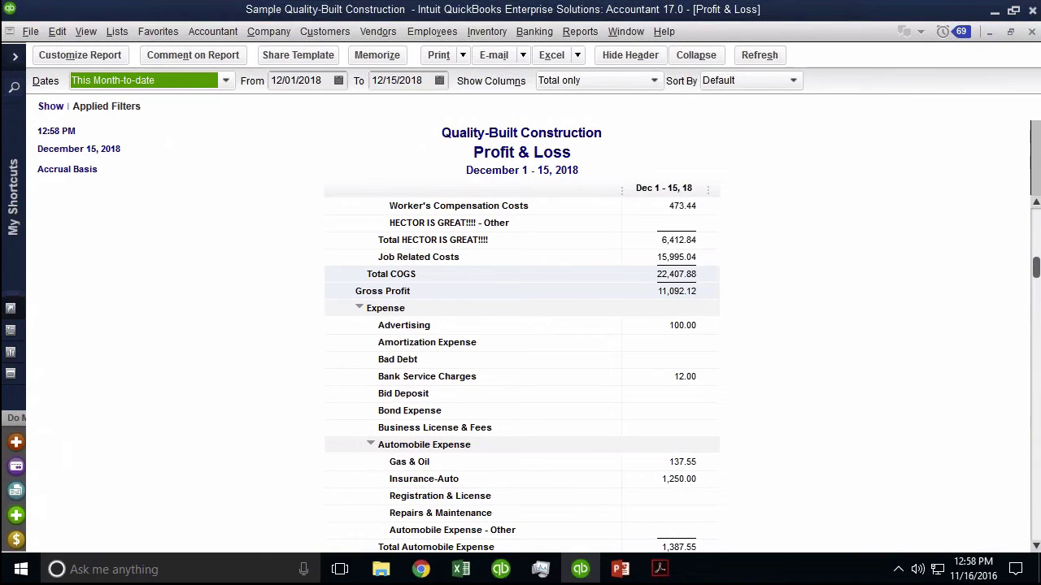
right_click(674, 251)
click(315, 177)
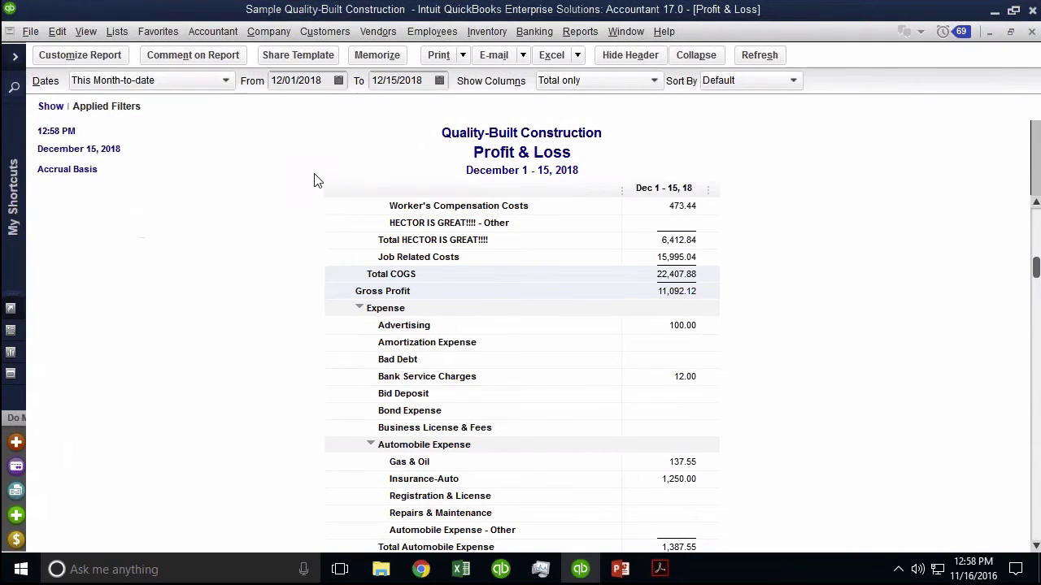
click(118, 59)
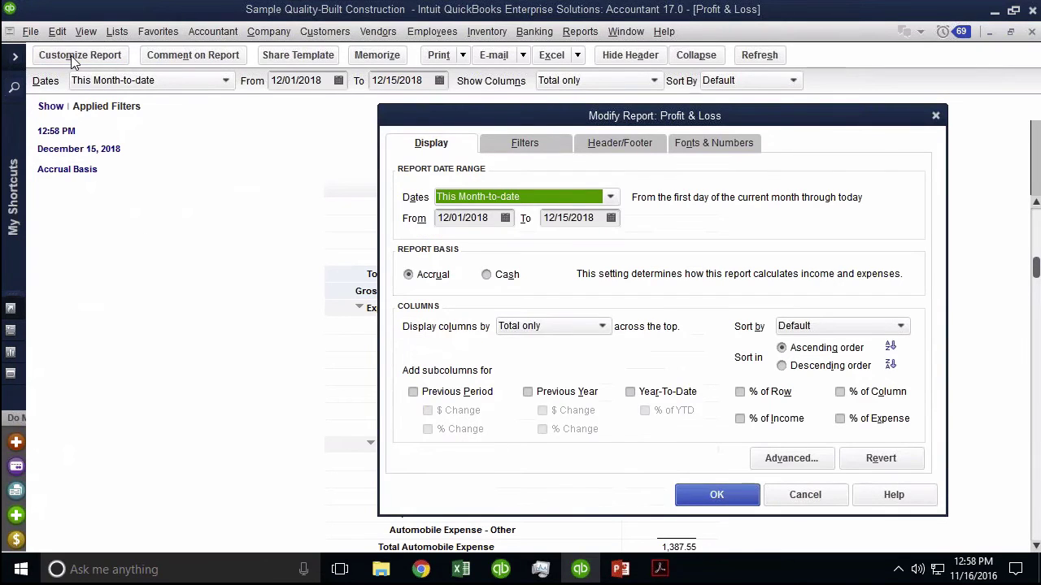
click(744, 153)
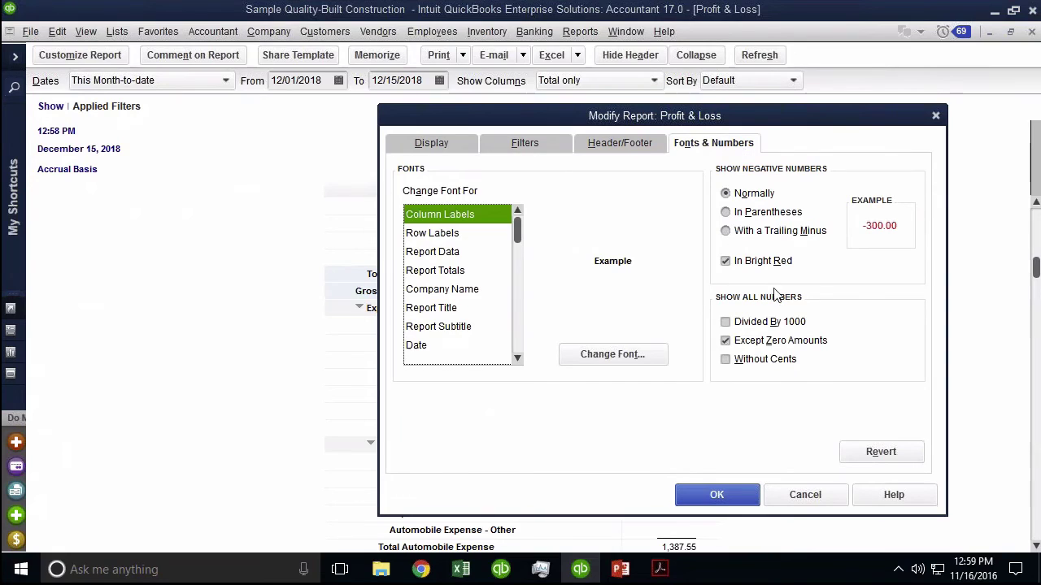
drag(754, 126, 319, 122)
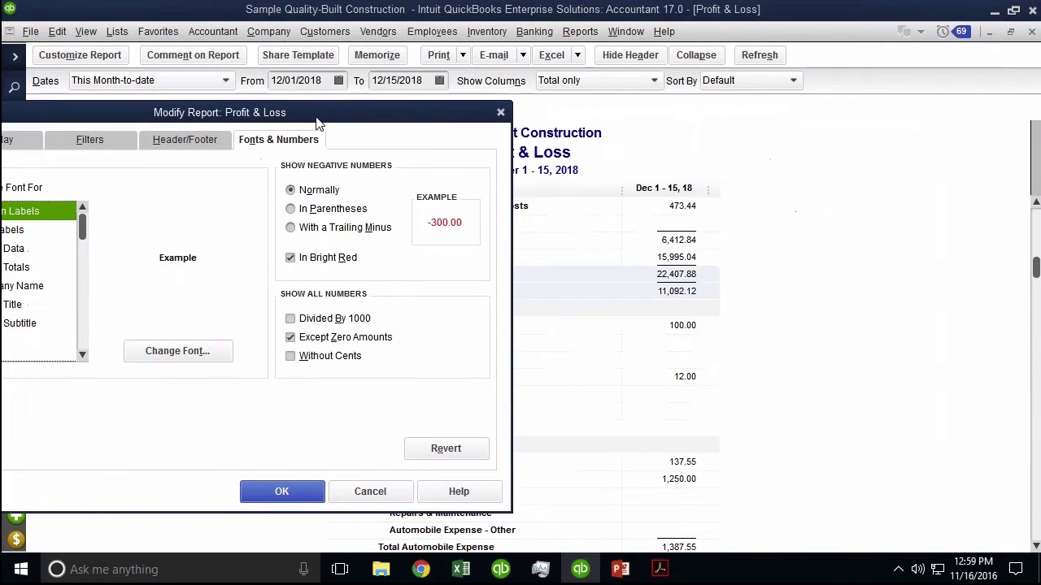
click(291, 338)
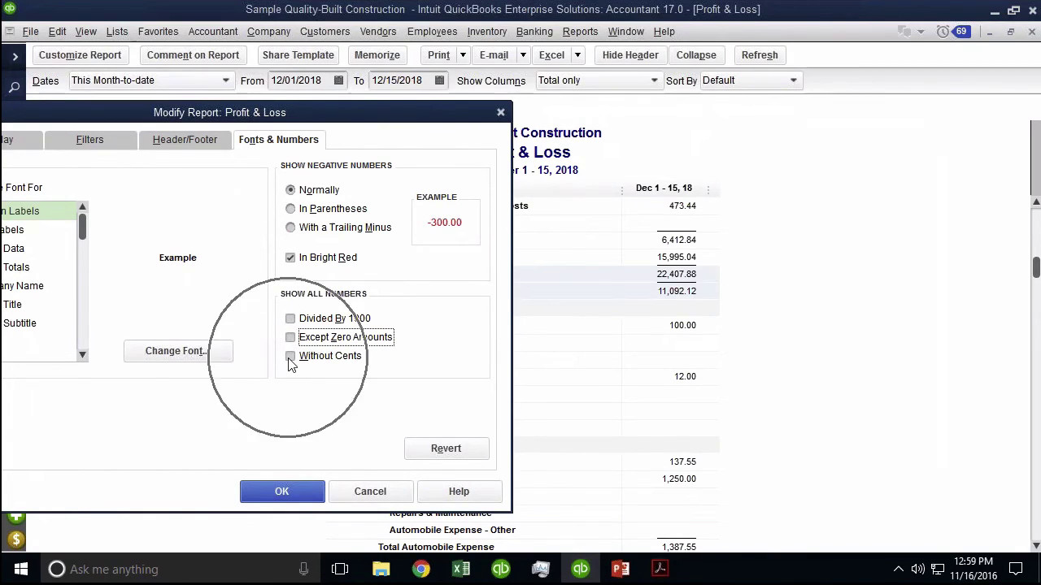
click(290, 356)
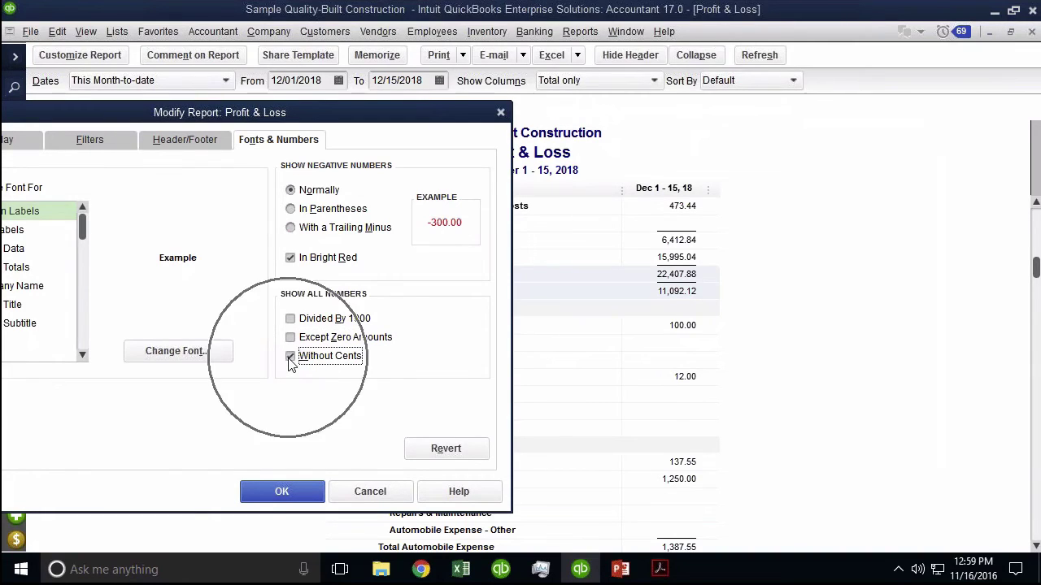
click(290, 494)
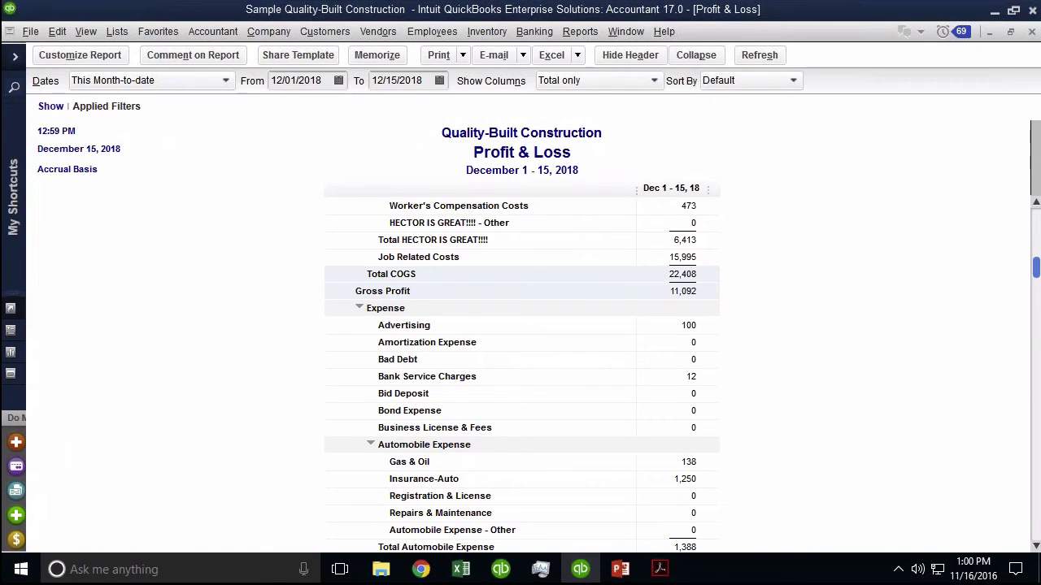
Step: Collapse Cost of Goods Sold, Expense, Other Income and Other Expense individually, followed by the Ordinary and Other Income/Expense groups
scroll(727, 256, up, 4)
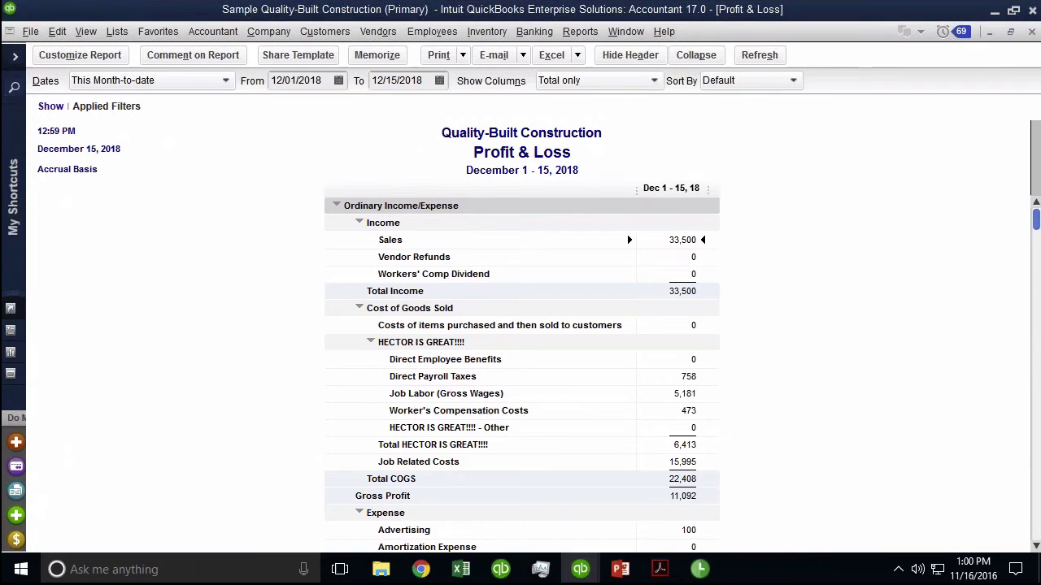
scroll(572, 330, down, 8)
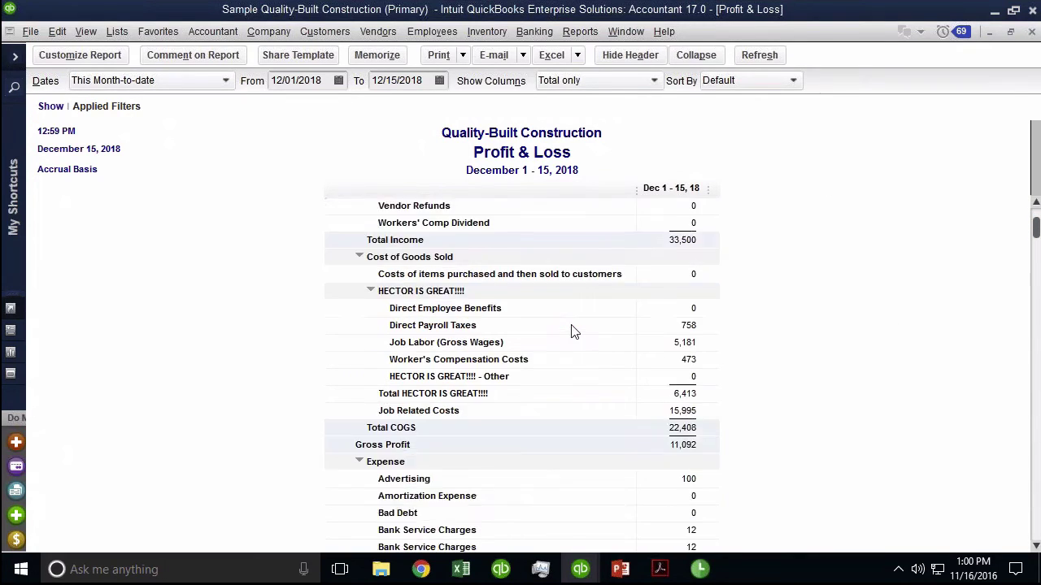
scroll(431, 260, up, 8)
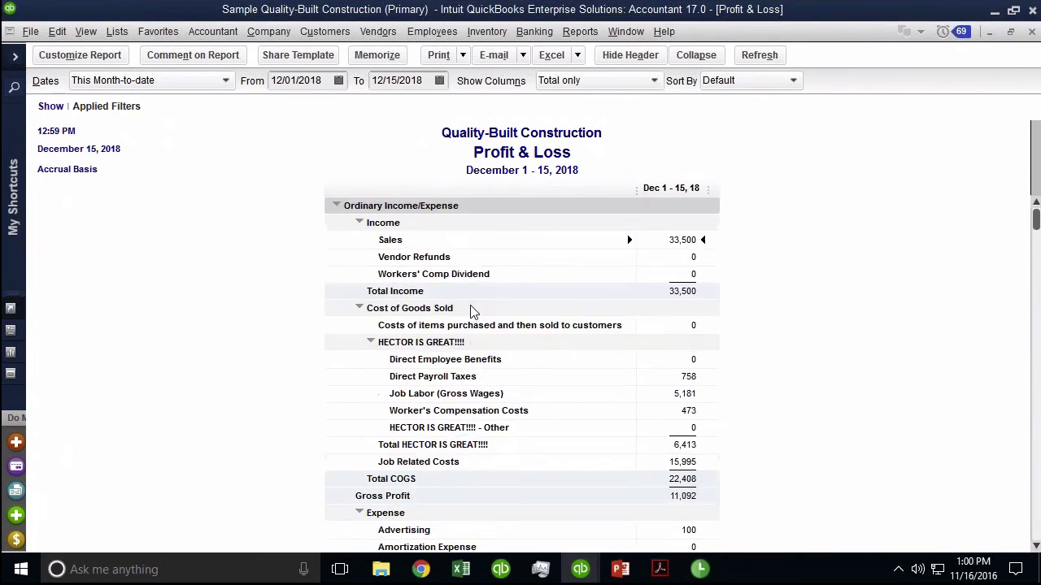
click(359, 308)
click(359, 342)
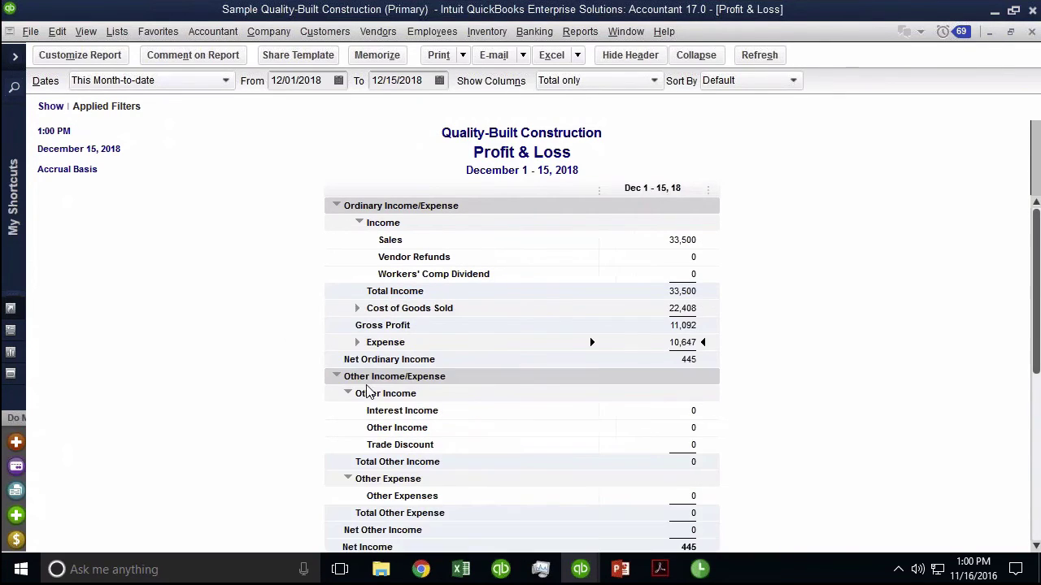
click(348, 393)
click(352, 411)
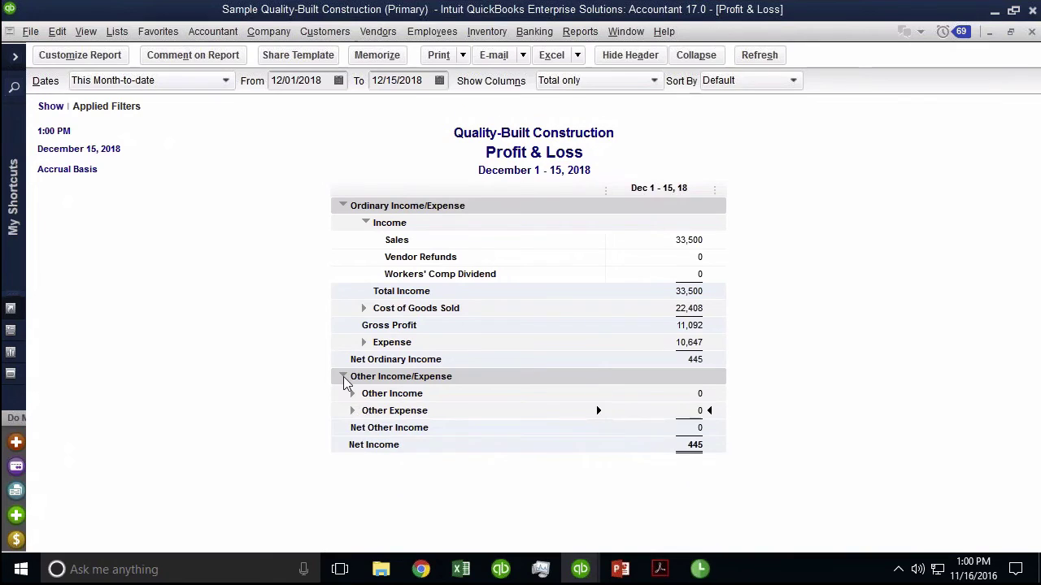
click(343, 378)
click(343, 205)
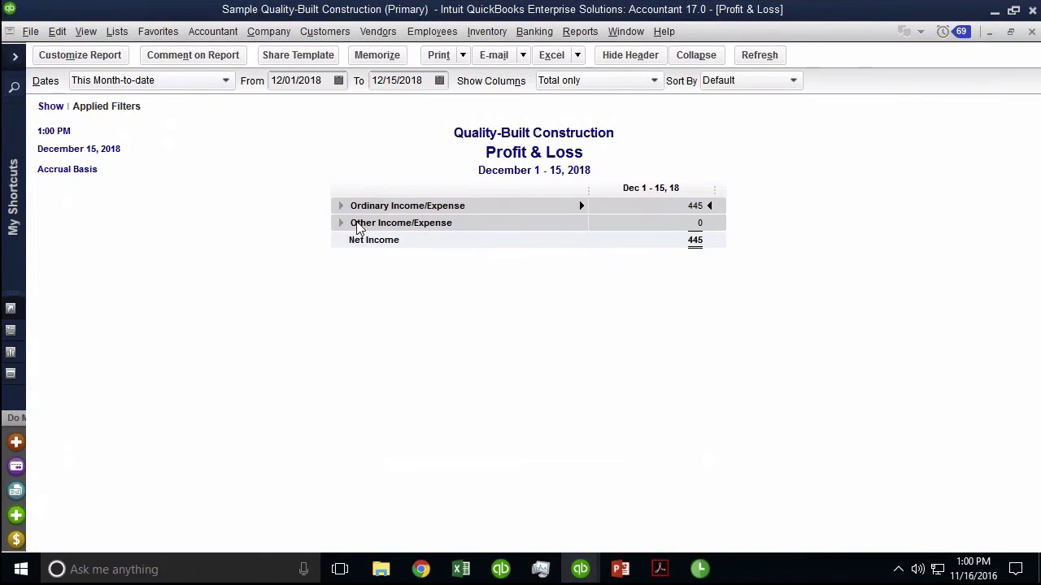
Step: Expand the Ordinary Income/Expense group, collapse its Income section, and expand its Expense and Cost of Goods Sold sections
click(344, 205)
click(364, 223)
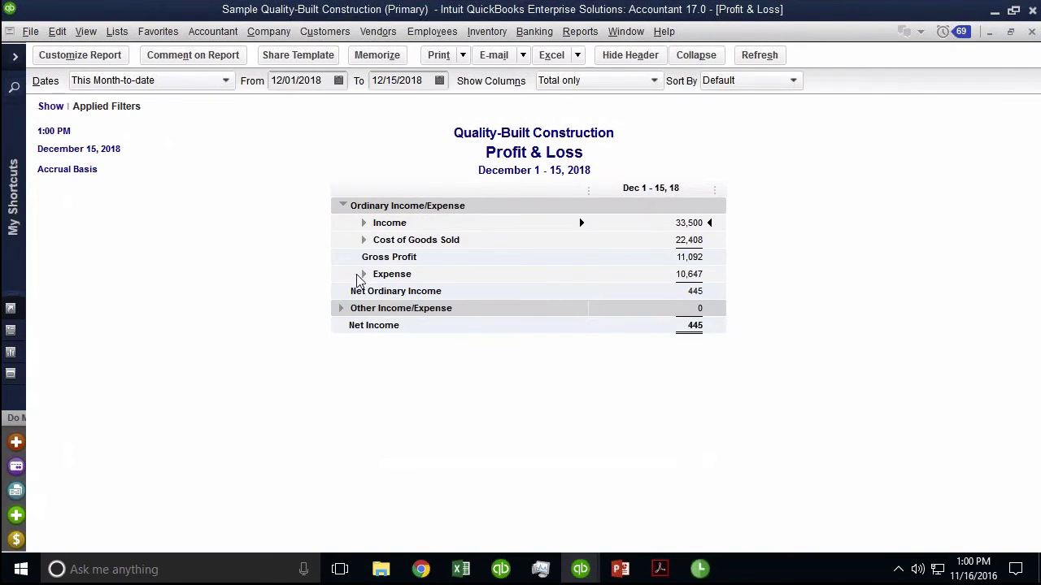
click(363, 274)
click(364, 240)
Step: Collapse the Insurance subaccounts within the Profit & Loss report's Expense section
scroll(376, 348, down, 9)
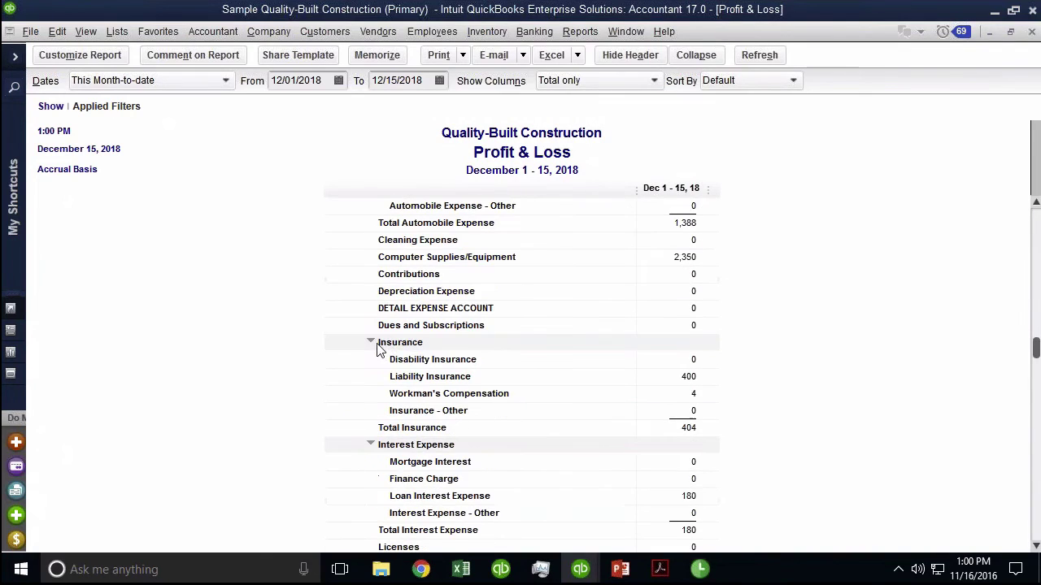
click(375, 344)
scroll(546, 386, up, 2)
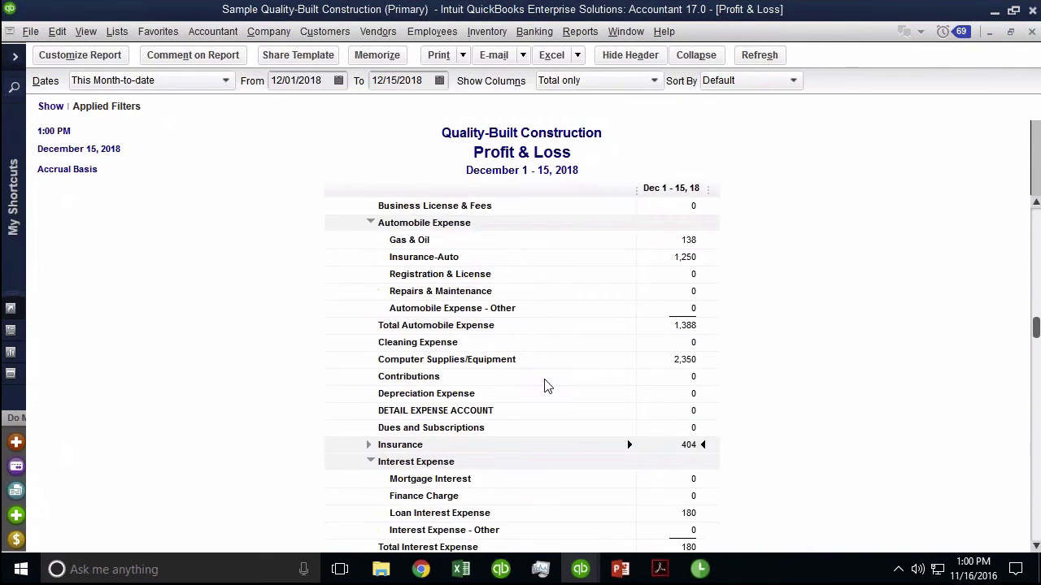
scroll(546, 386, up, 7)
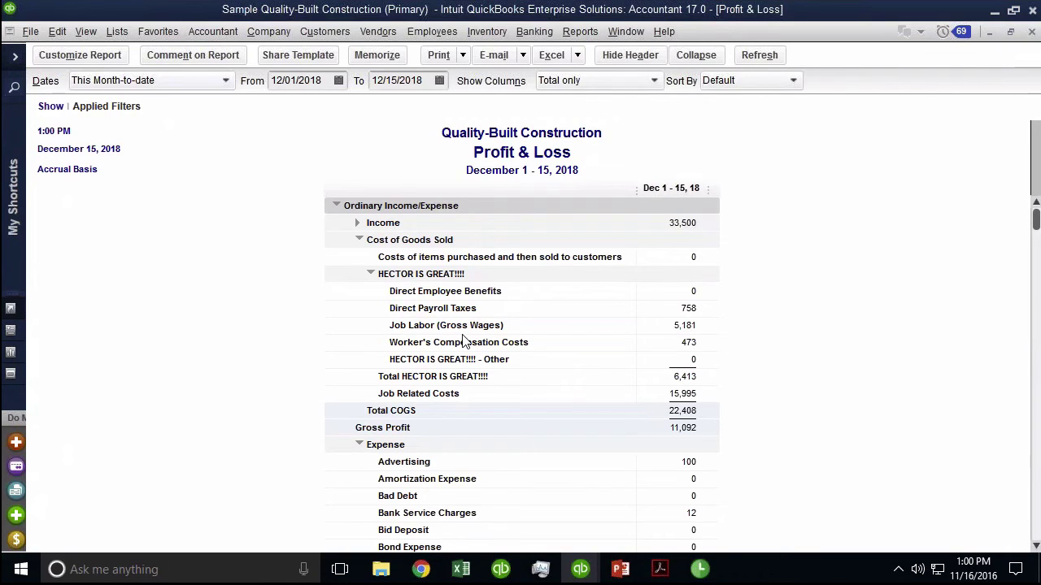
Step: Toggle the whole Profit & Loss report repeatedly between collapsed and expanded subaccounts, comparing the income, cost and expense rows
click(696, 56)
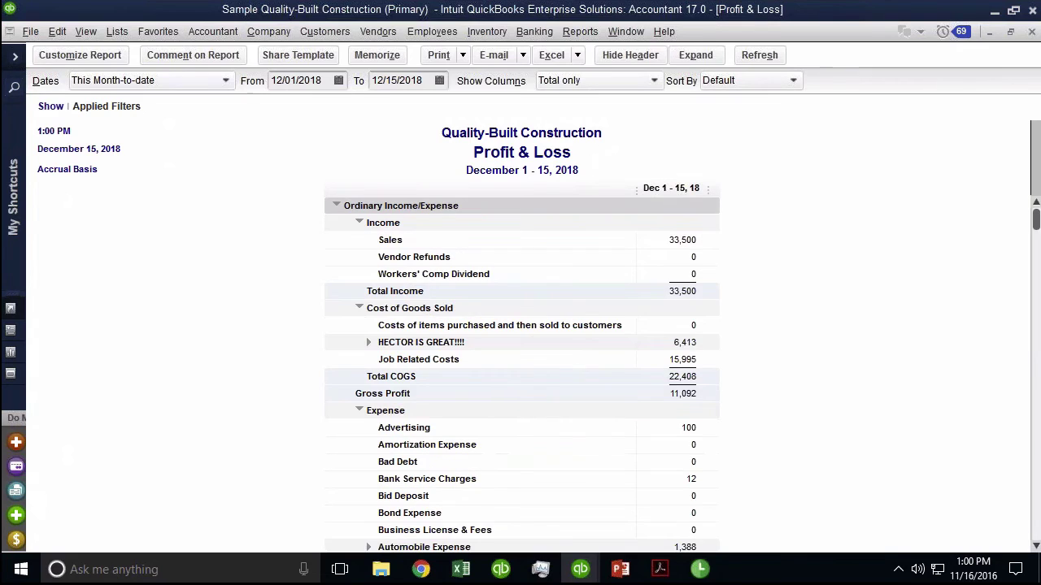
click(696, 55)
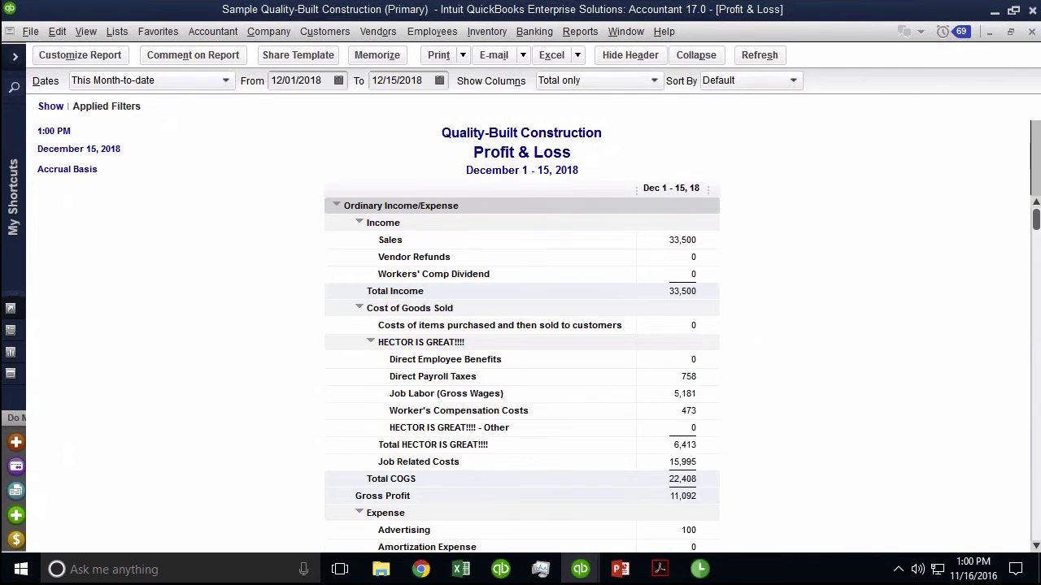
click(697, 55)
click(696, 55)
click(696, 56)
click(696, 55)
click(696, 55)
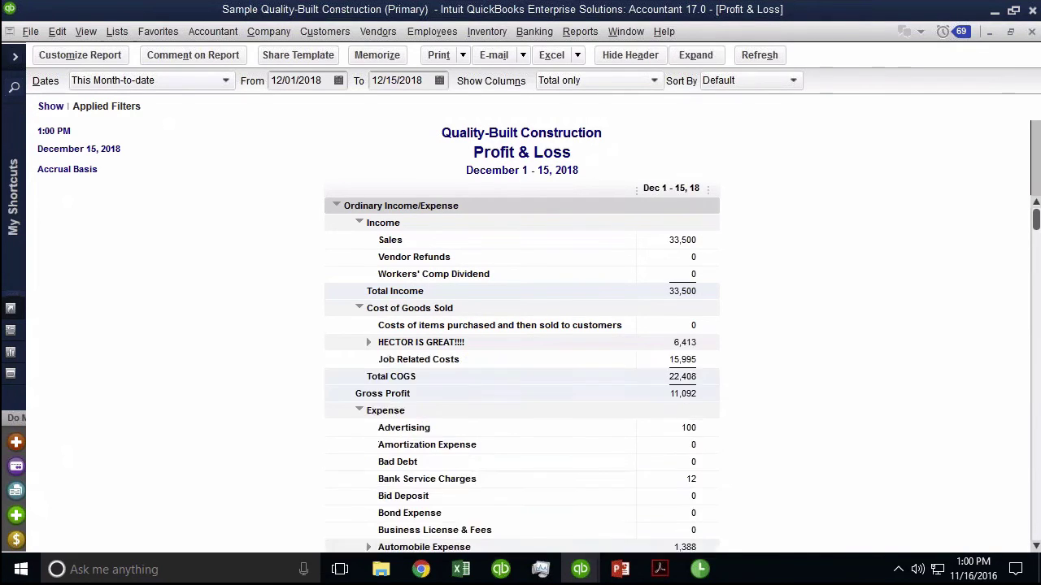
click(696, 55)
click(696, 55)
click(696, 55)
click(696, 55)
scroll(465, 340, down, 6)
scroll(465, 341, down, 1)
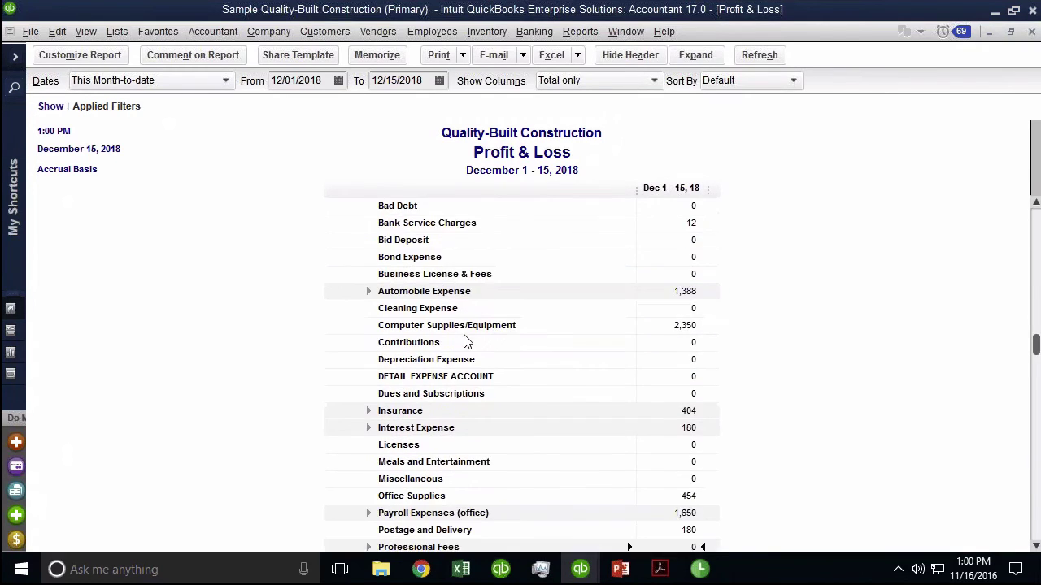
click(696, 55)
click(696, 55)
click(696, 55)
click(696, 56)
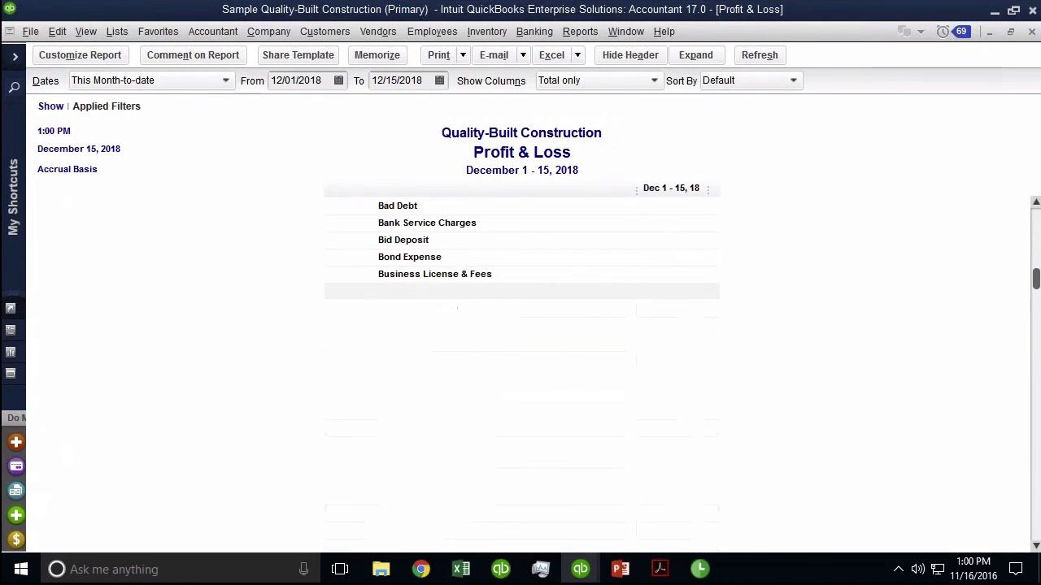
click(696, 56)
click(696, 55)
click(696, 55)
click(696, 55)
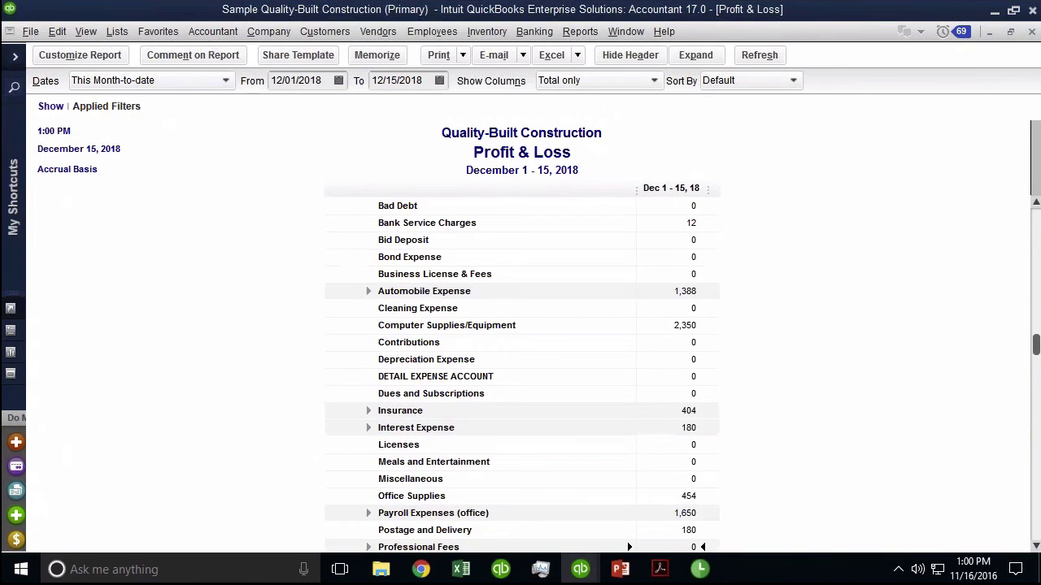
click(696, 55)
click(696, 55)
click(696, 55)
click(696, 56)
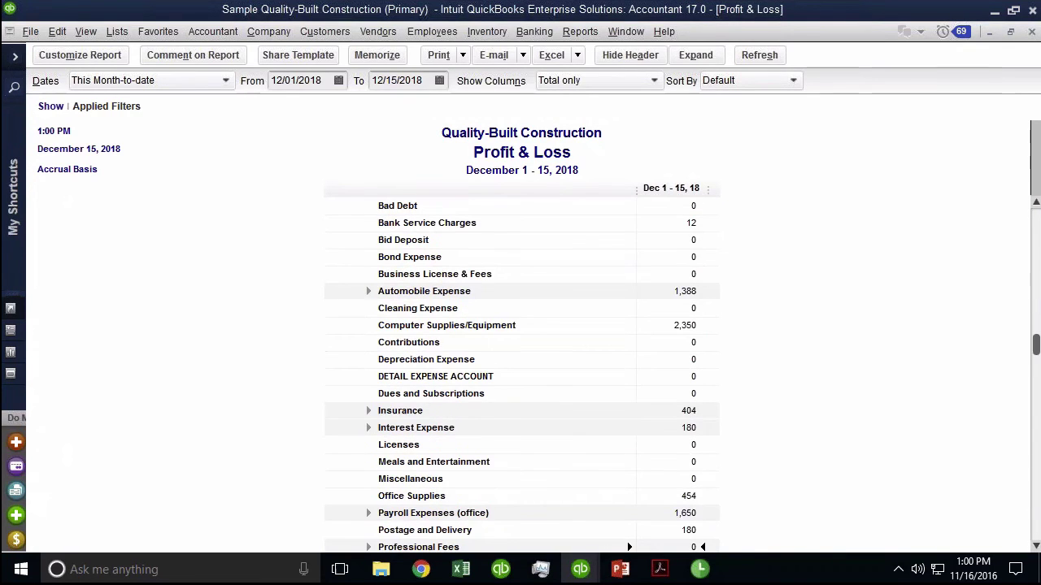
Step: Review the Profit & Loss report with its subaccounts collapsed, and expand all subaccounts again
scroll(470, 342, up, 5)
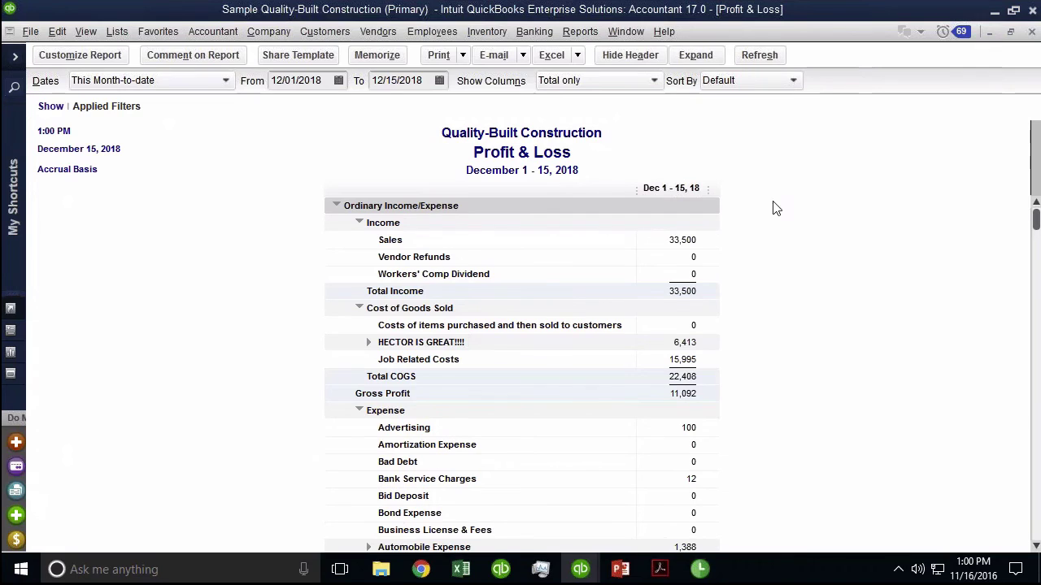
scroll(597, 323, down, 10)
scroll(596, 323, up, 10)
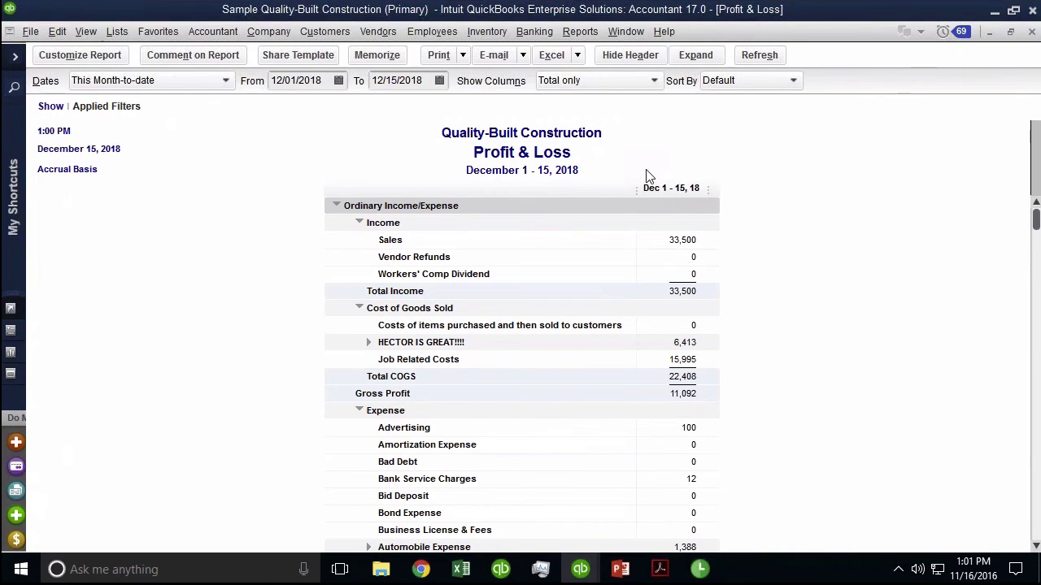
scroll(648, 176, down, 1)
scroll(648, 176, up, 1)
scroll(648, 177, down, 1)
scroll(648, 177, up, 1)
scroll(648, 176, down, 1)
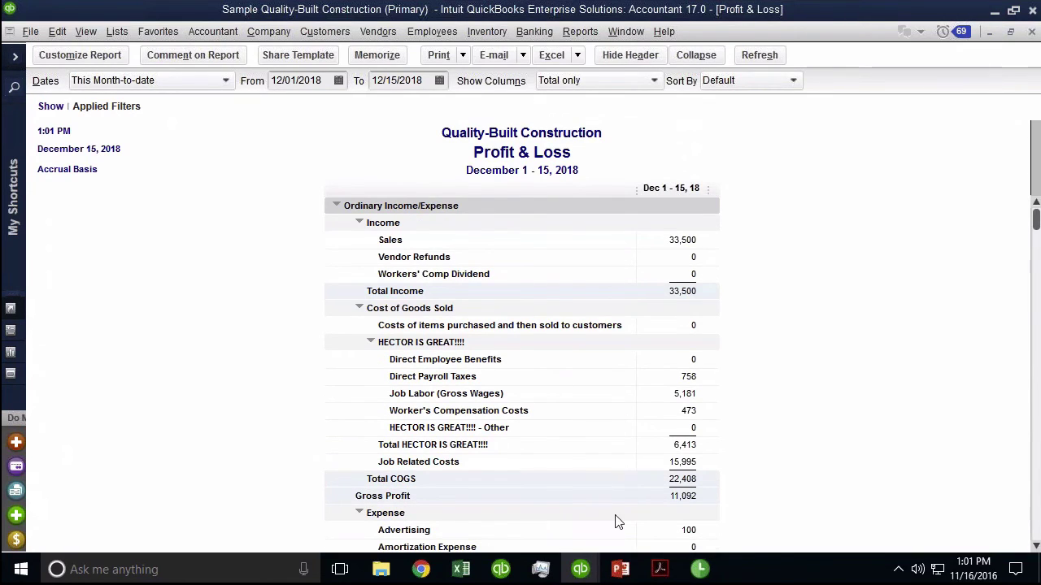
Step: Switch to the PowerPoint presentation and show the Enterprise.Expert Upcoming Episodes slide
click(621, 569)
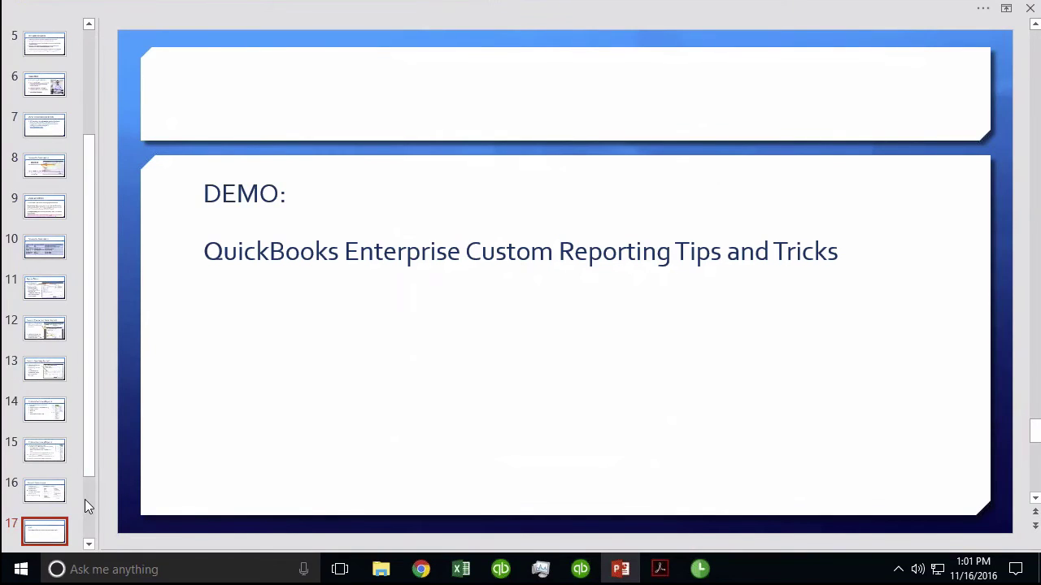
scroll(84, 500, down, 2)
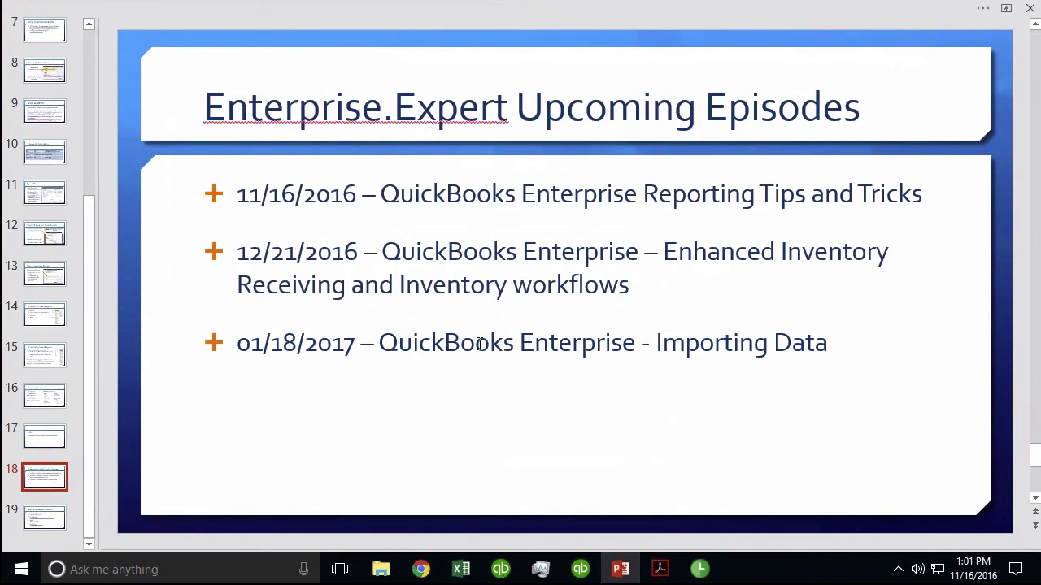